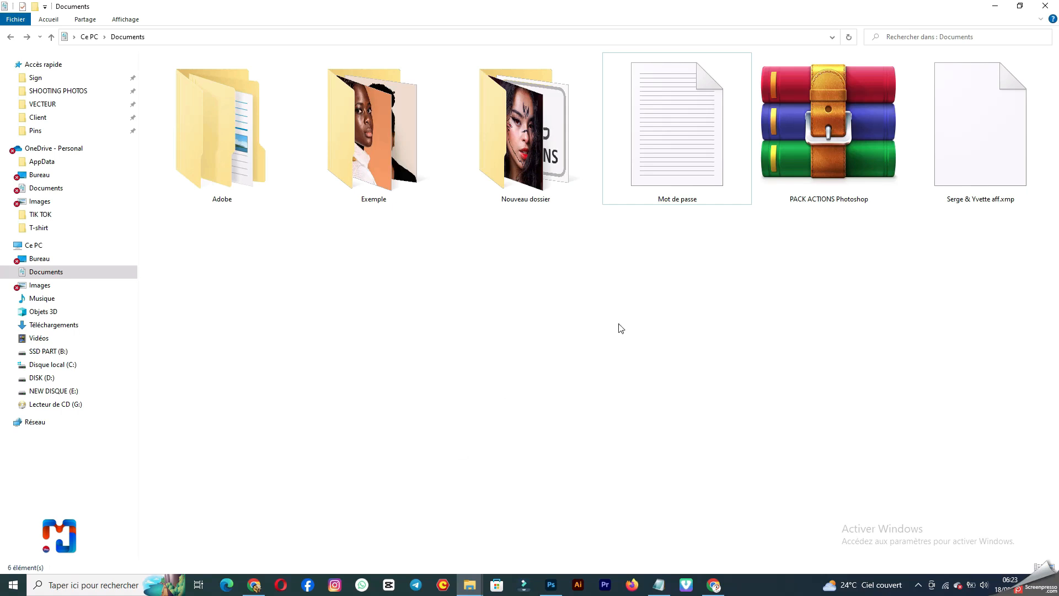
# Open the Mot de passe text file in Documents, copy the archive password from it and close the file
pyautogui.click(809, 149)
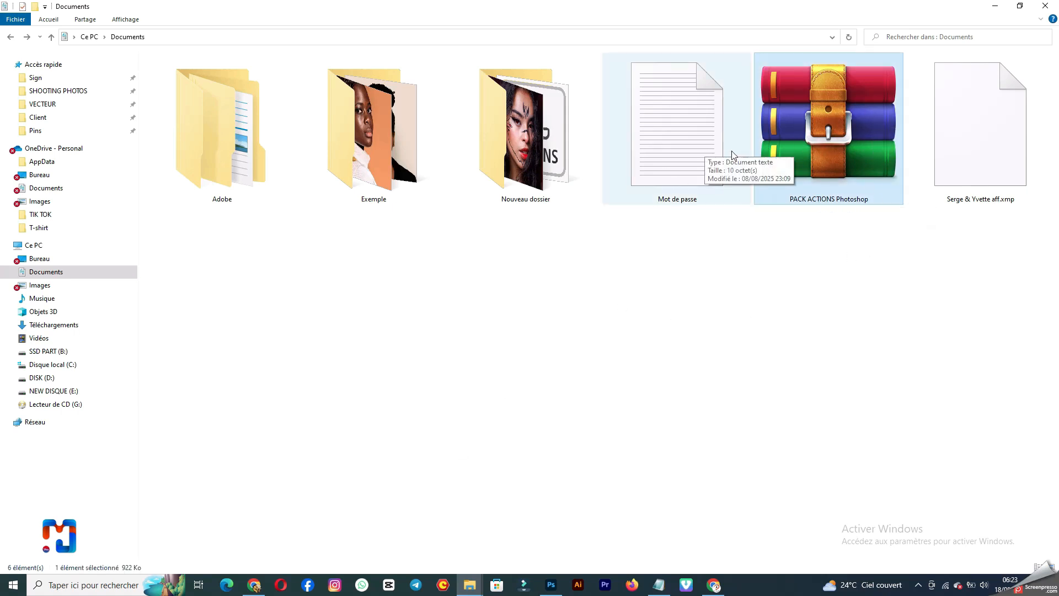
pyautogui.doubleClick(682, 146)
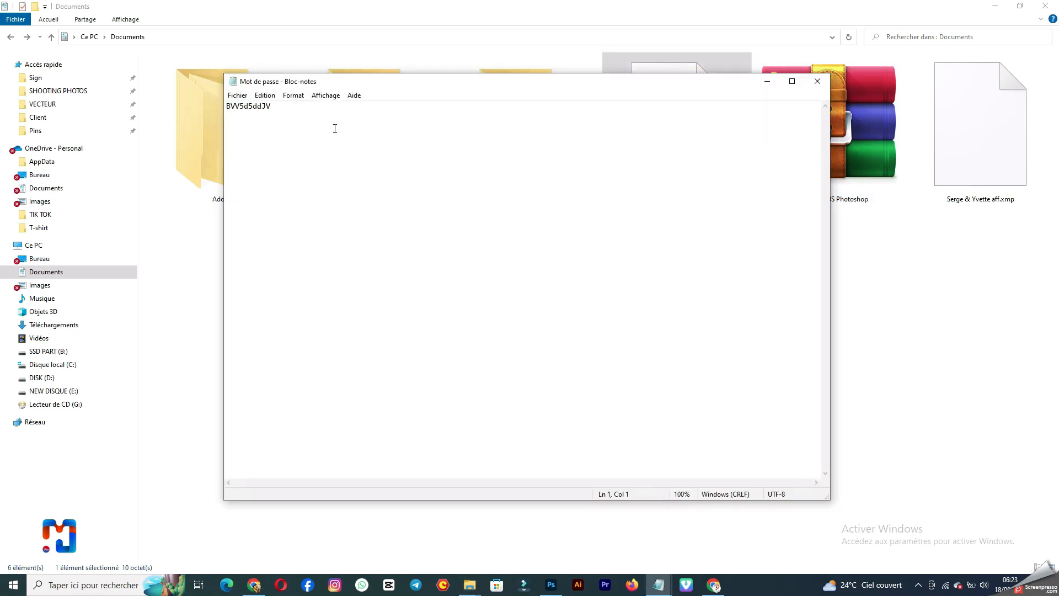
pyautogui.moveTo(307, 107); pyautogui.dragTo(227, 105)
pyautogui.rightClick(251, 110)
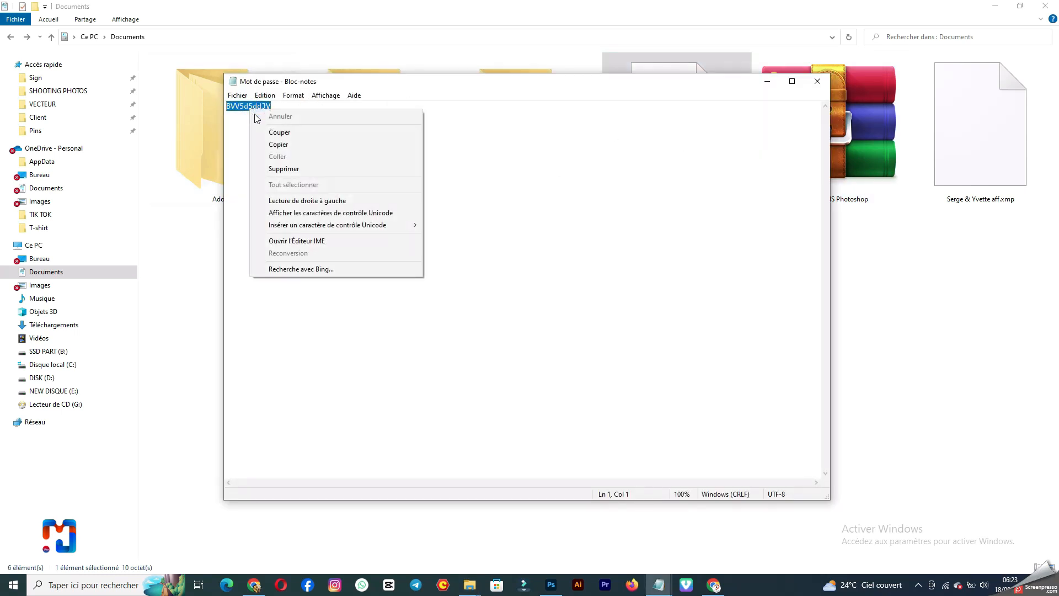
pyautogui.click(284, 148)
pyautogui.click(811, 80)
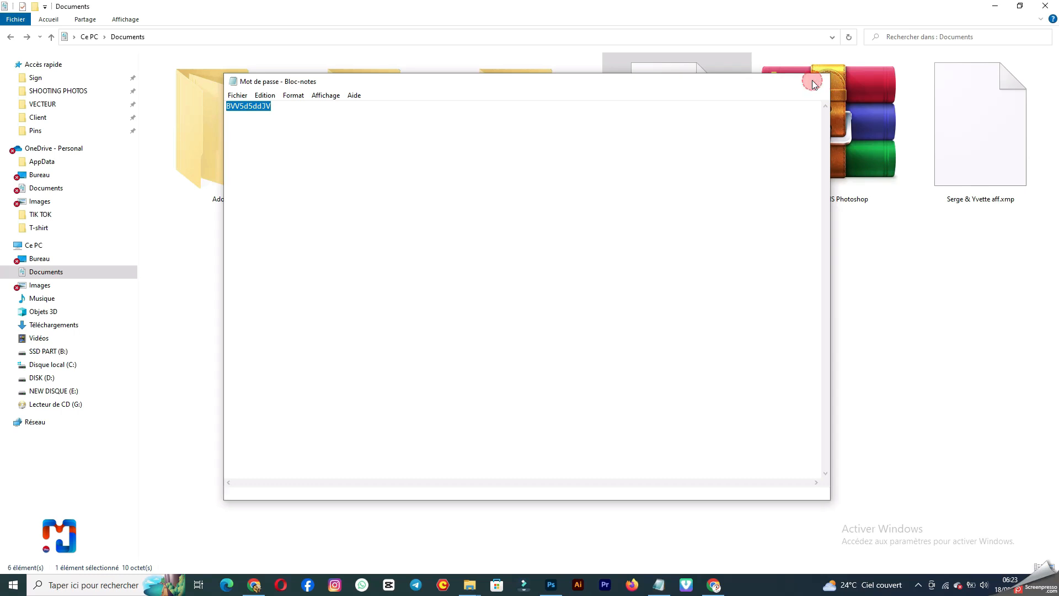
# Extract the PACK ACTIONS Photoshop archive into the current folder, pasting the archive password to unlock it
pyautogui.doubleClick(813, 121)
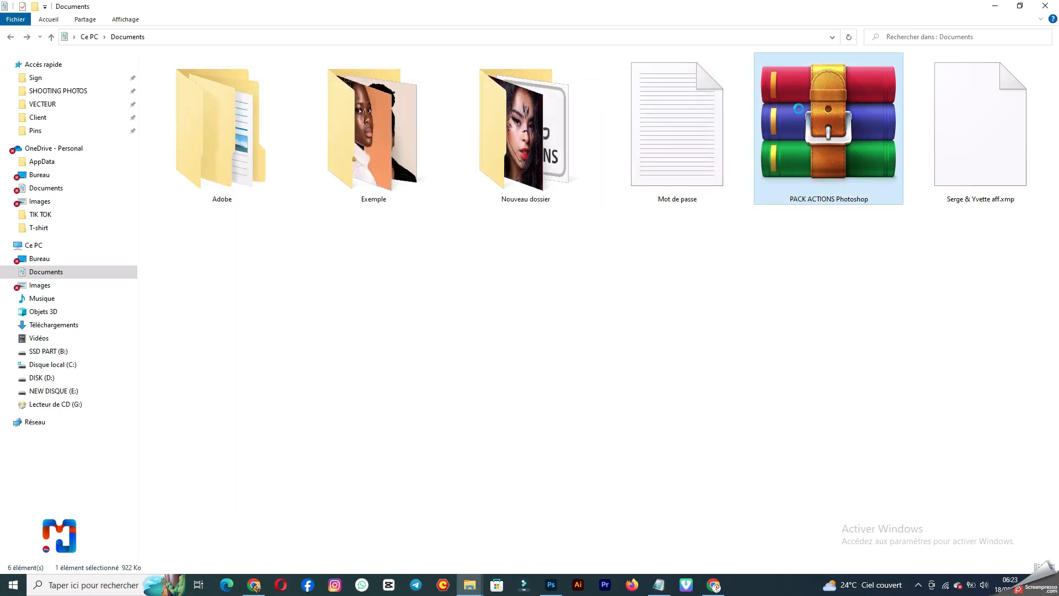
pyautogui.rightClick(813, 122)
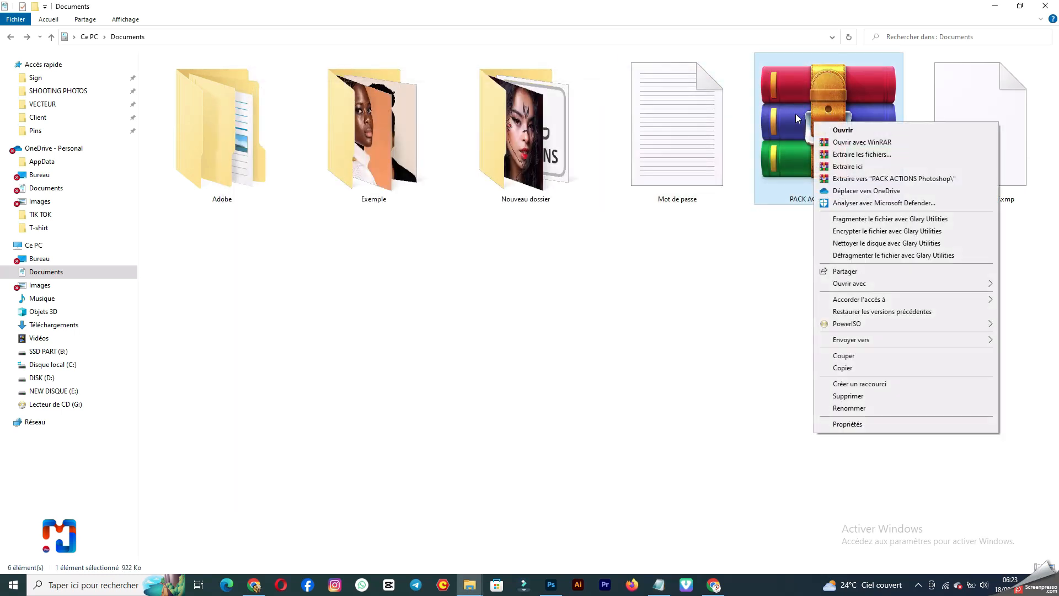
pyautogui.click(872, 166)
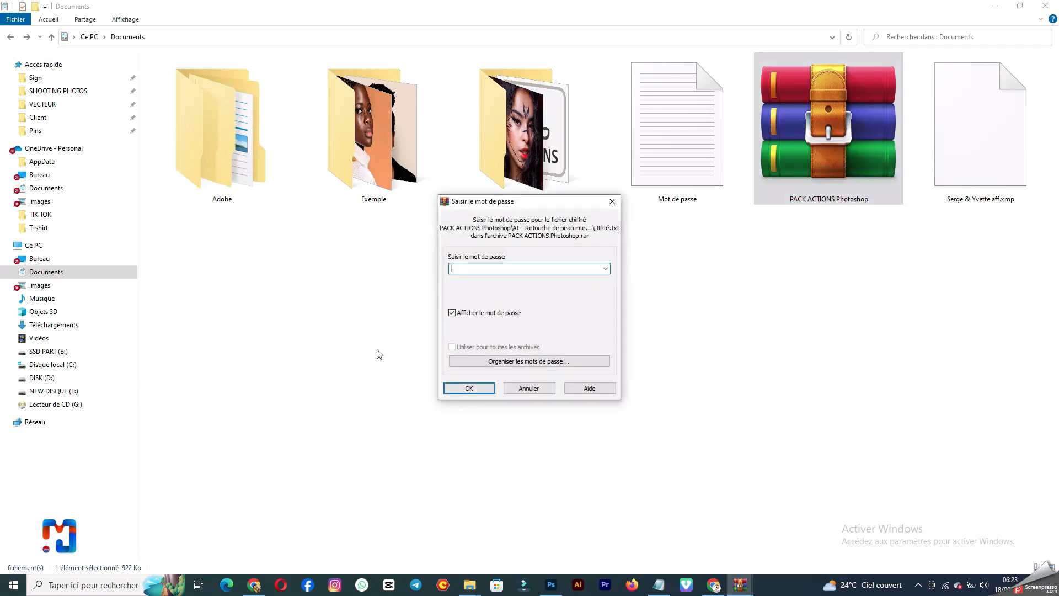
pyautogui.click(478, 268)
pyautogui.rightClick(478, 269)
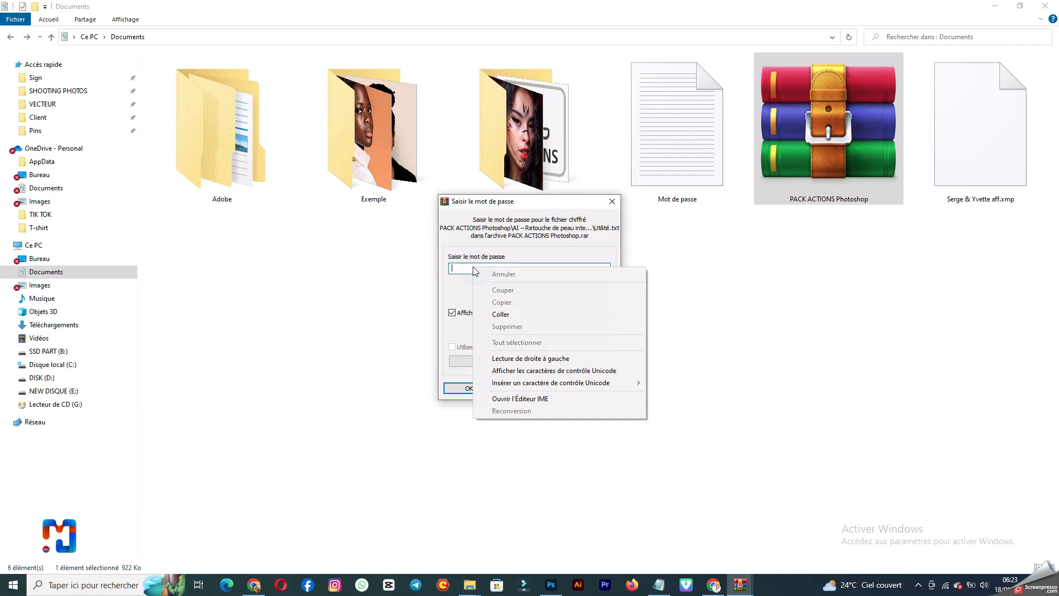
pyautogui.click(511, 315)
pyautogui.click(468, 388)
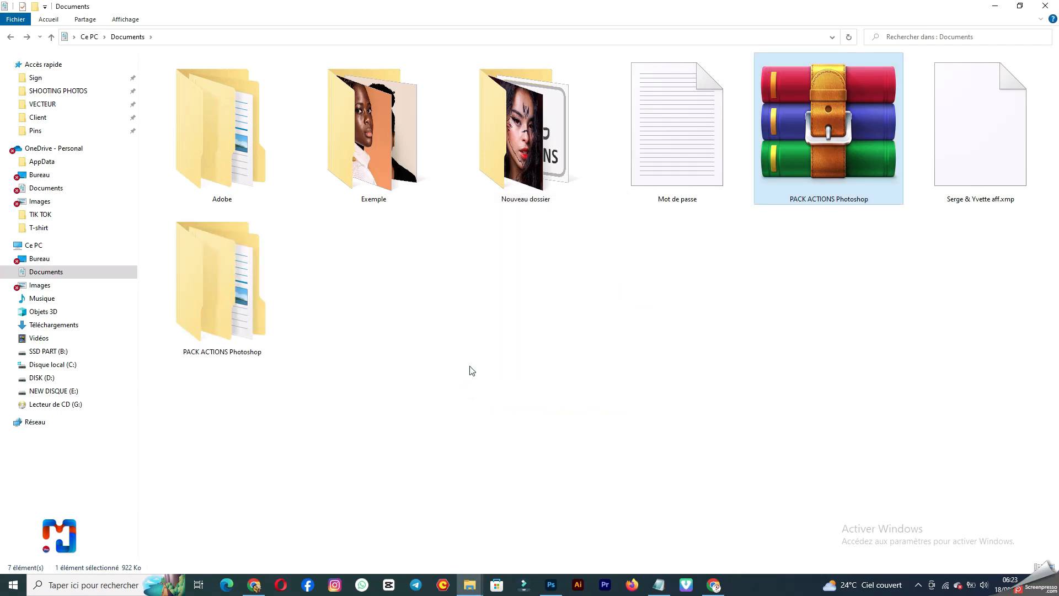
# Load the AI Skin 3.1 action file from the IA RETOUCH folder of the extracted PACK ACTIONS Photoshop folder into Photoshop
pyautogui.click(216, 322)
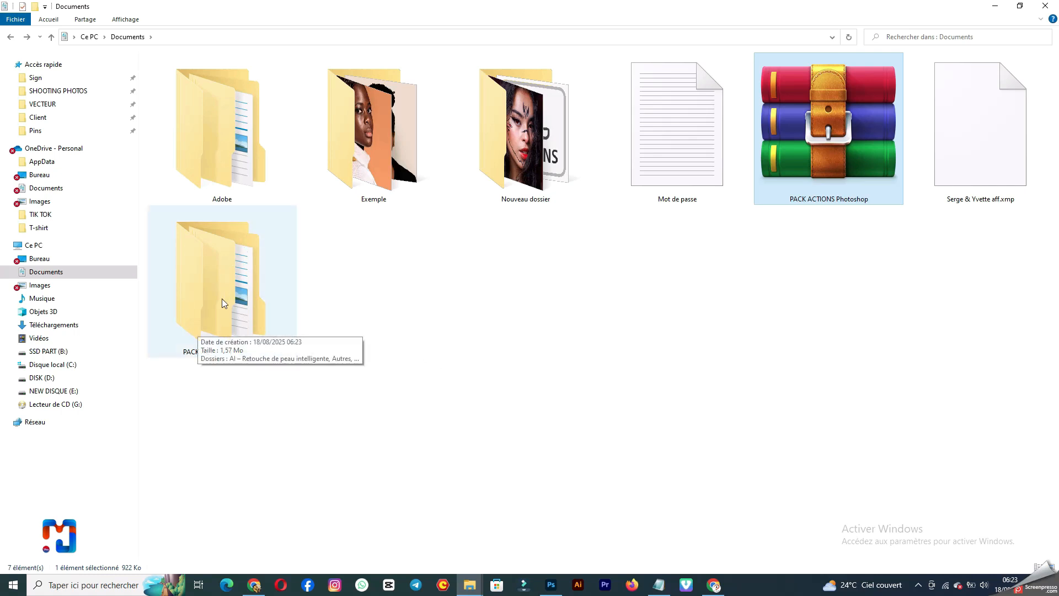
pyautogui.doubleClick(222, 299)
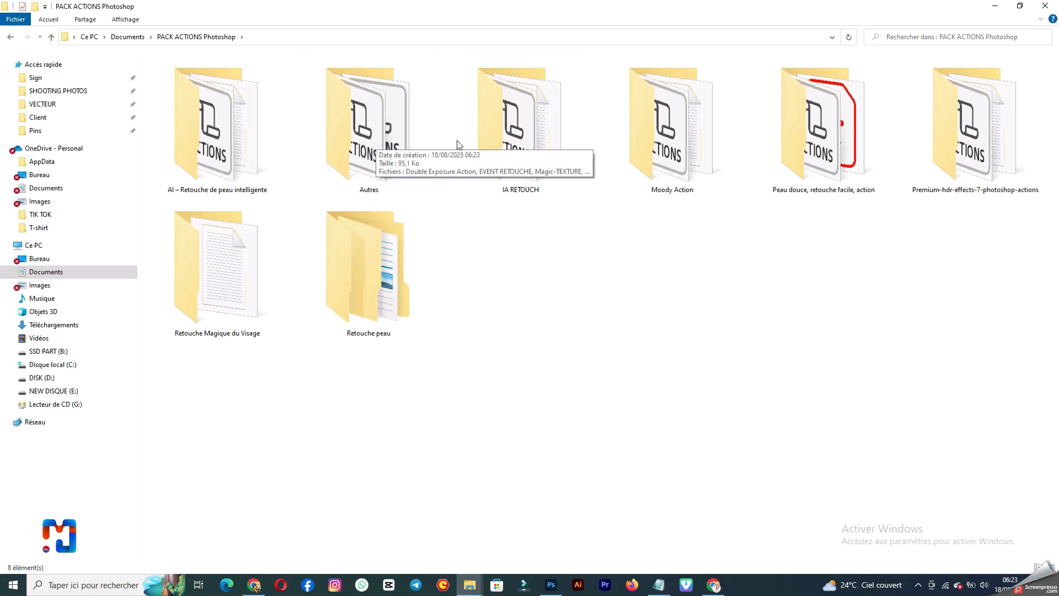
pyautogui.doubleClick(512, 135)
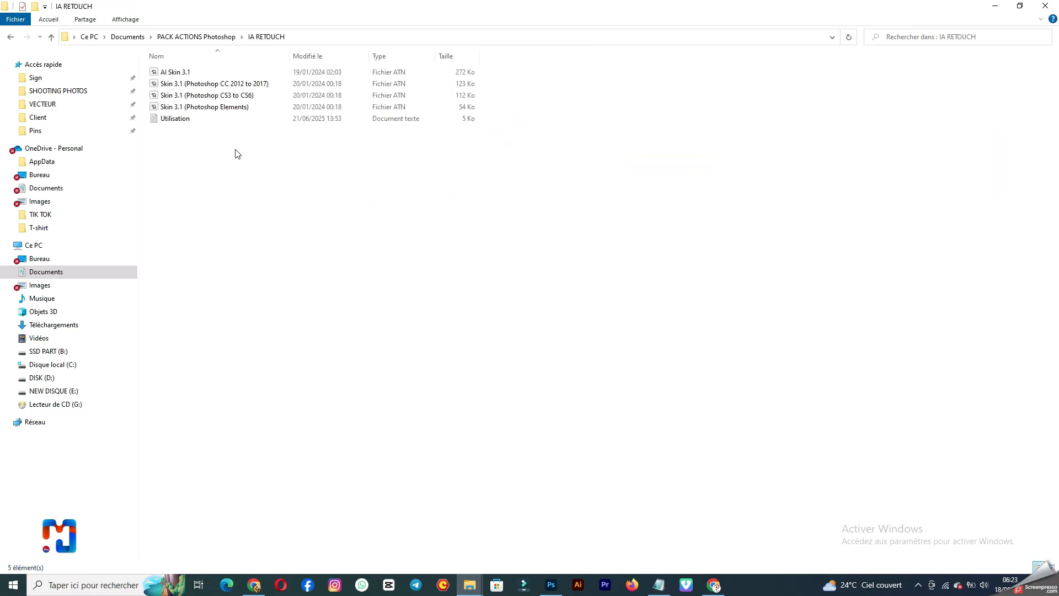
pyautogui.click(180, 75)
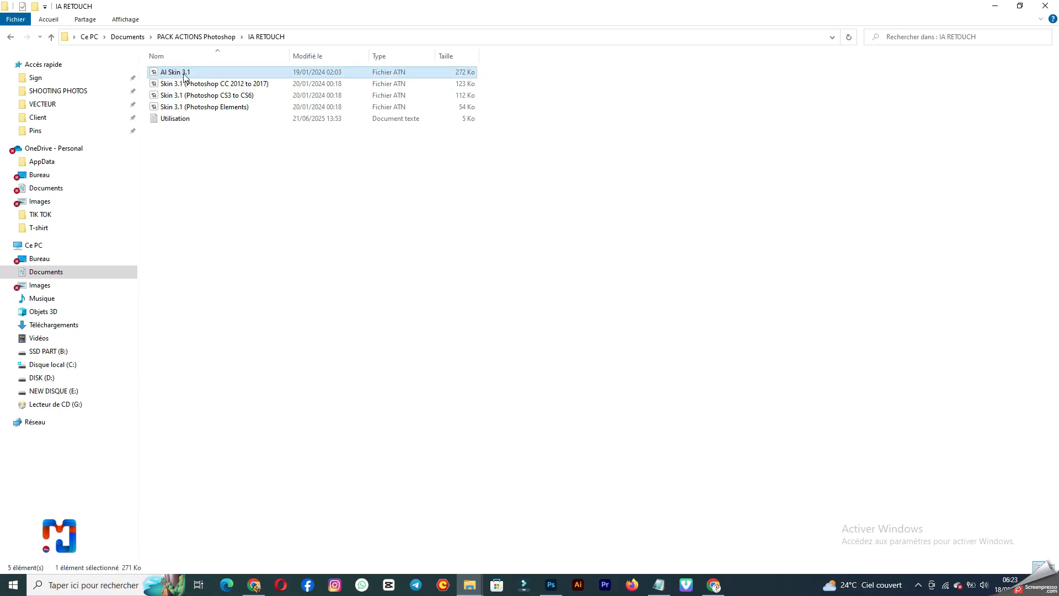
pyautogui.moveTo(183, 76); pyautogui.dragTo(700, 176)
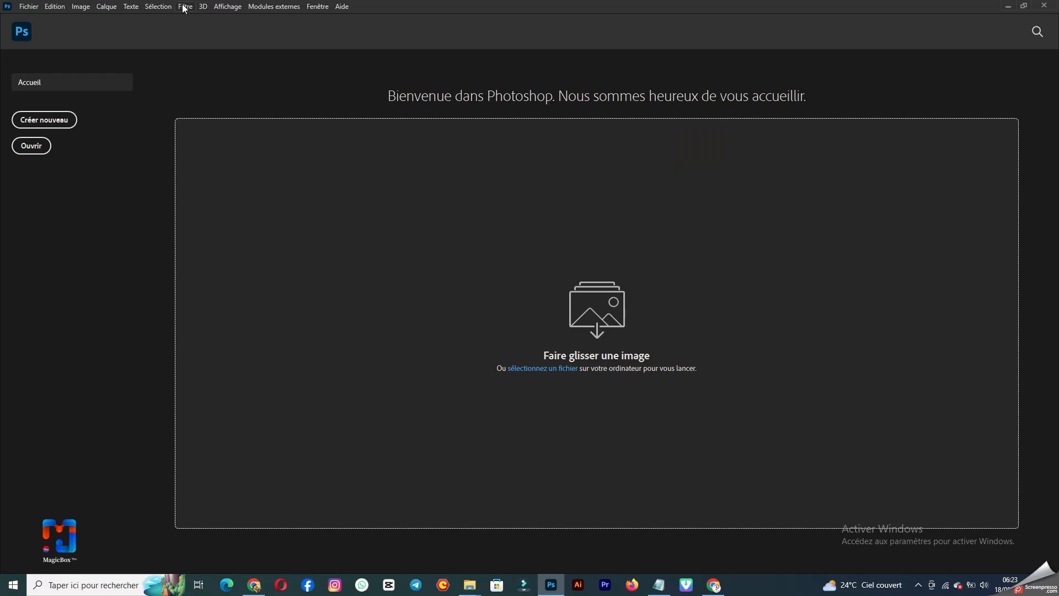
# Display the Actions panel with the AI Skin 3.1 set and switch it to button mode
pyautogui.click(318, 6)
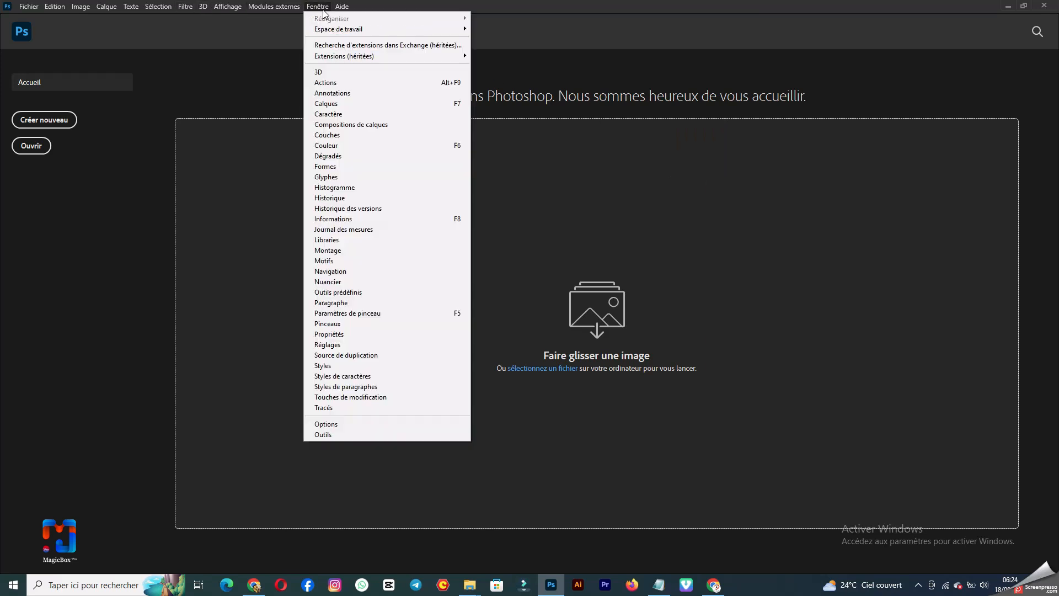
pyautogui.click(335, 82)
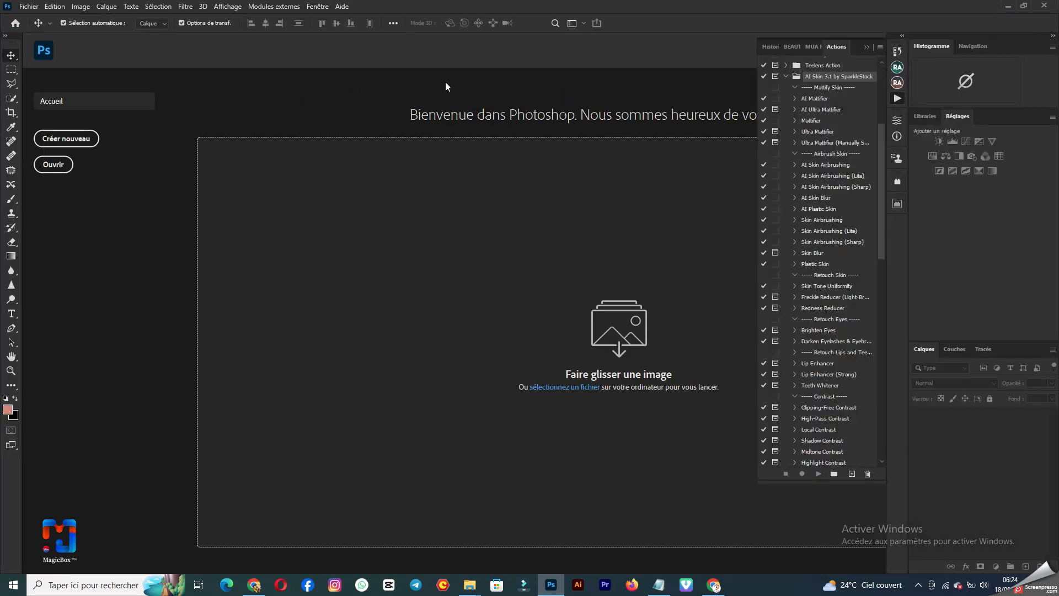
pyautogui.moveTo(879, 183)
pyautogui.mouseDown()
pyautogui.moveTo(879, 411)
pyautogui.moveTo(887, 160)
pyautogui.moveTo(882, 191)
pyautogui.mouseUp()
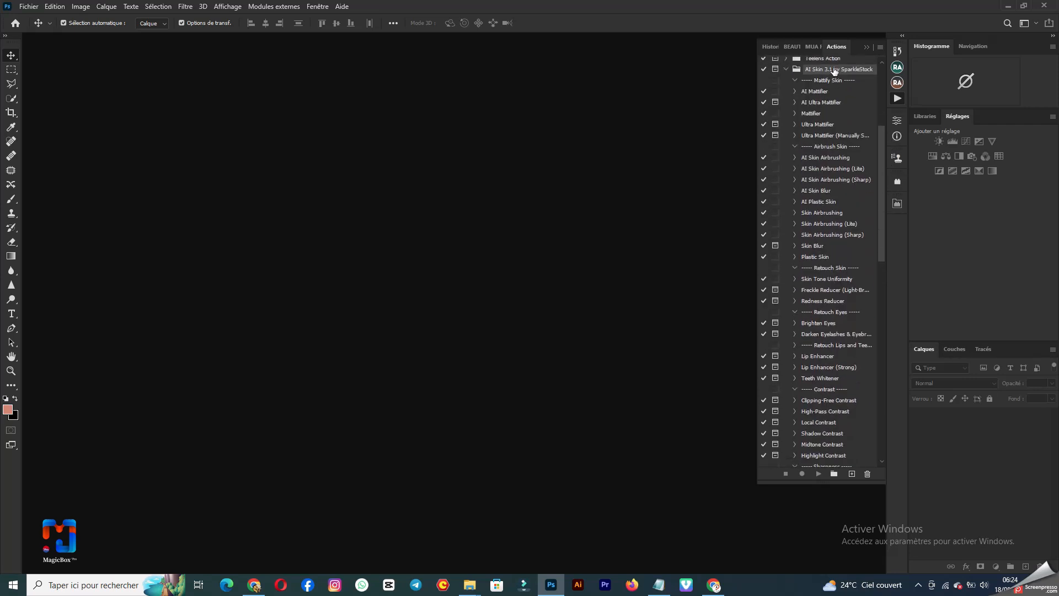
pyautogui.click(879, 46)
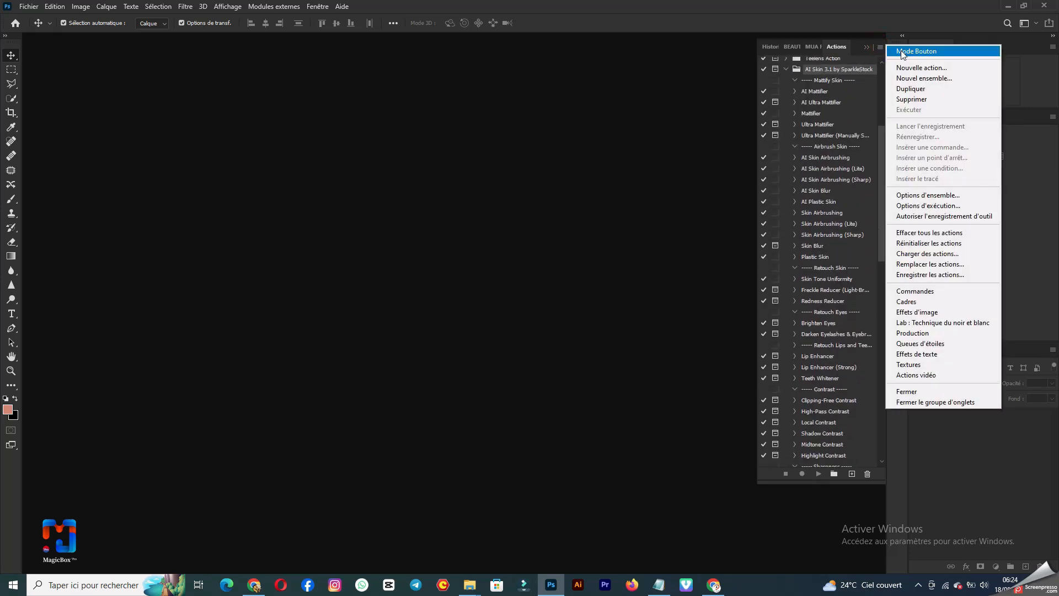
pyautogui.click(934, 52)
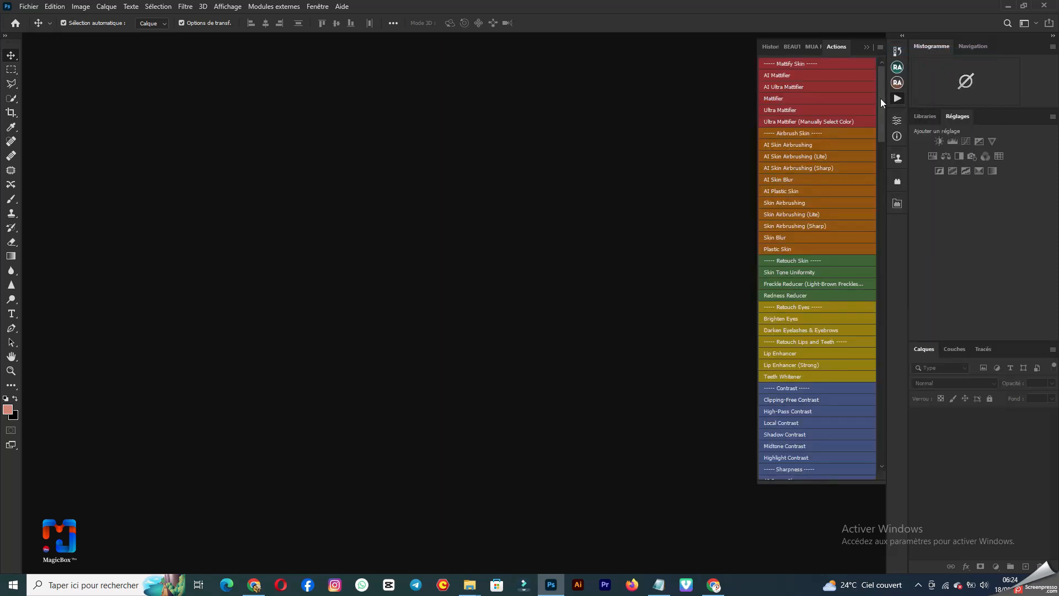
pyautogui.moveTo(882, 84)
pyautogui.mouseDown()
pyautogui.moveTo(903, 225)
pyautogui.moveTo(911, 79)
pyautogui.mouseUp()
# Switch back to File Explorer, return to the Documents folder and open the Exemple folder
pyautogui.moveTo(470, 584)
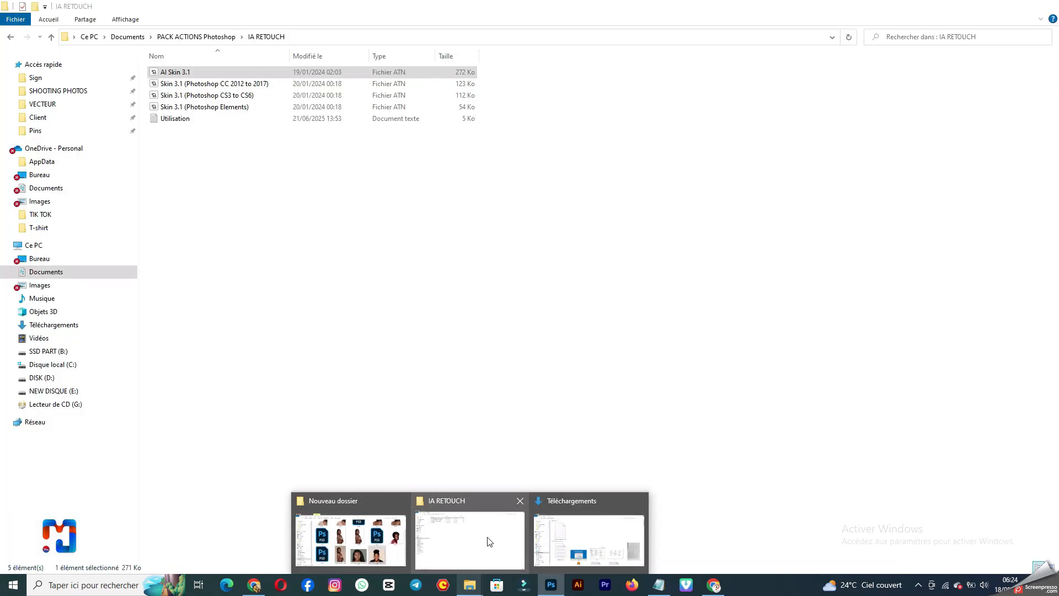
pyautogui.click(491, 549)
pyautogui.click(11, 37)
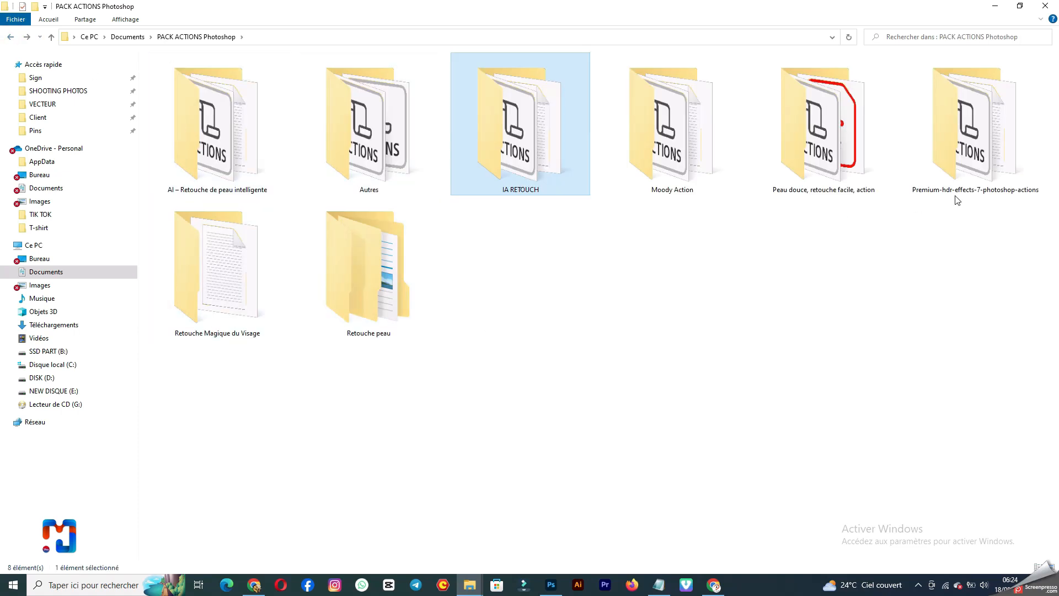
pyautogui.click(8, 39)
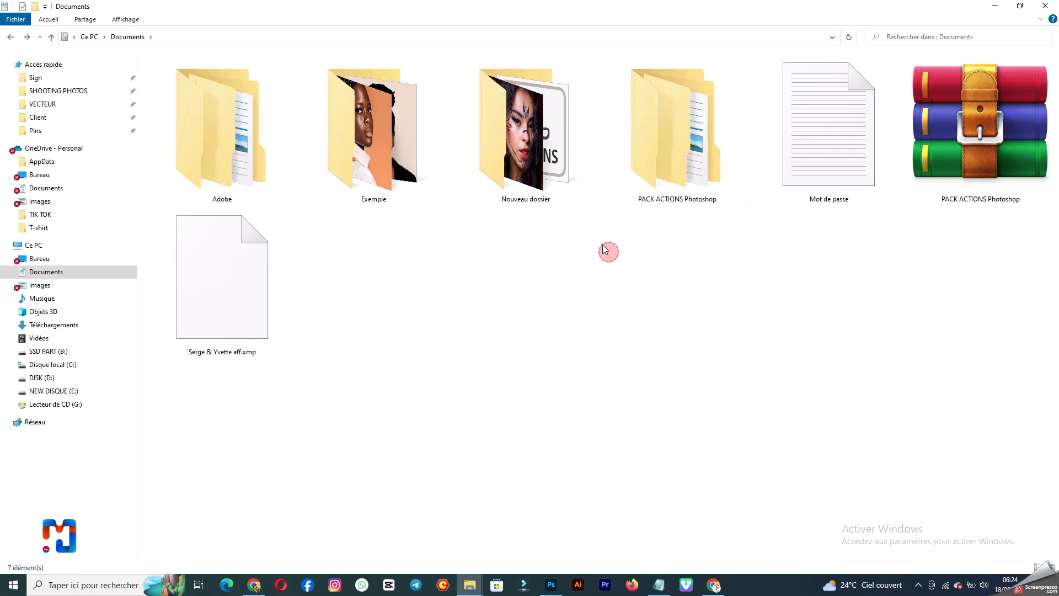
pyautogui.doubleClick(431, 160)
# Rename the smiling woman's portrait file to "portrait-de-femme - Brut"
pyautogui.click(356, 208)
pyautogui.click(357, 208)
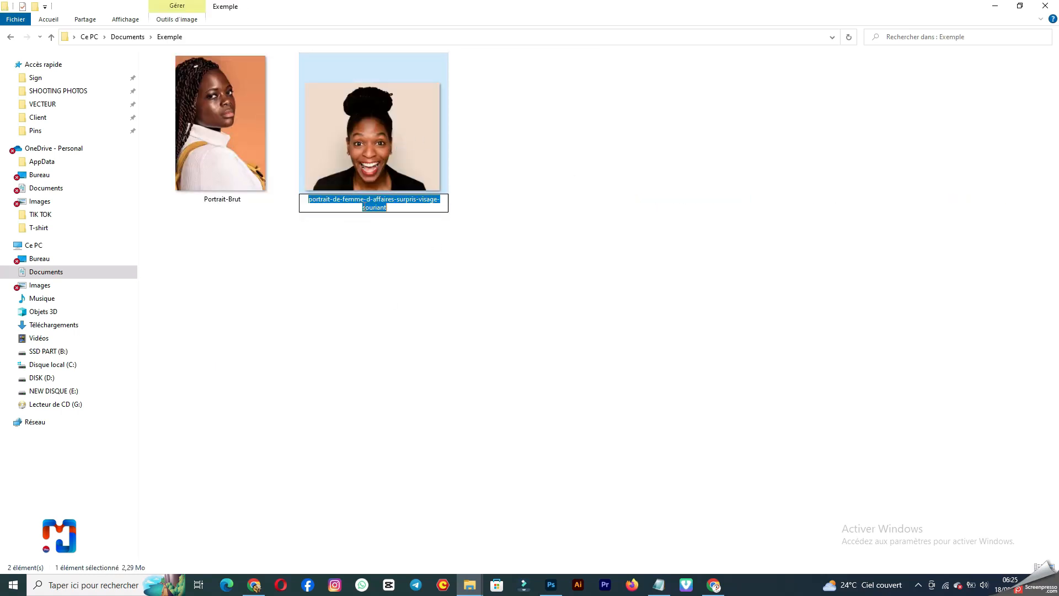
pyautogui.click(364, 199)
pyautogui.doubleClick(364, 200)
pyautogui.moveTo(364, 200); pyautogui.dragTo(452, 259)
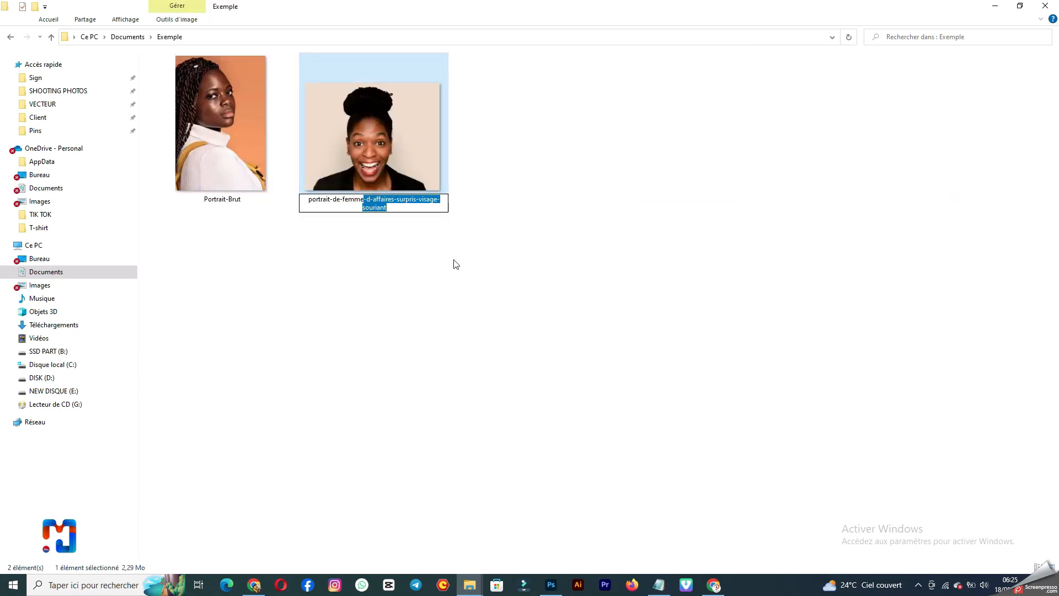
pyautogui.press('BackSpace')
pyautogui.write('- ')
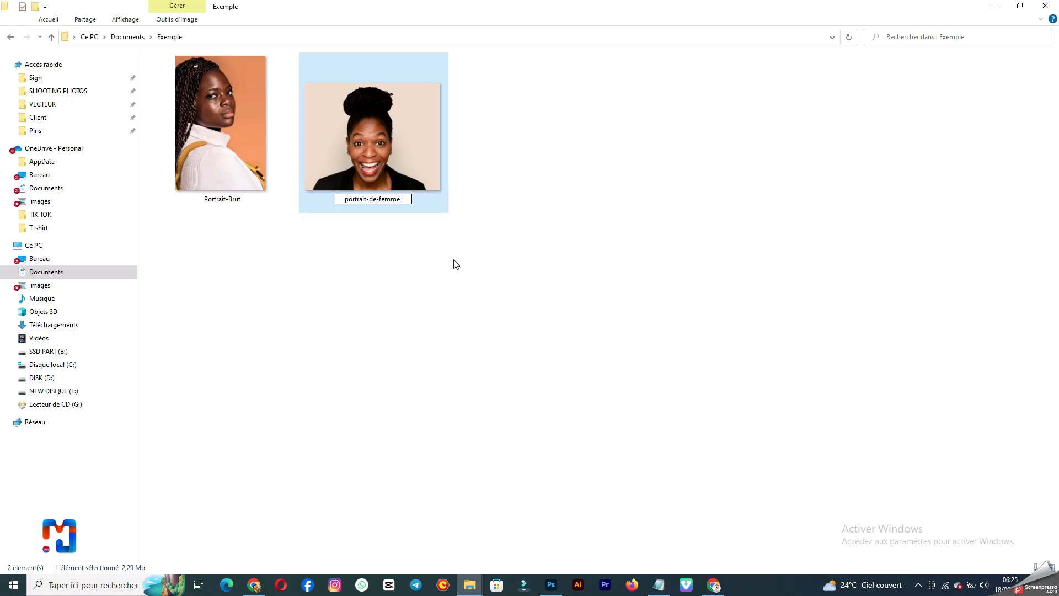
pyautogui.write('Brute')
pyautogui.press('BackSpace')
pyautogui.press('Return')
pyautogui.click(311, 307)
# Open the portrait-de-femme - Brut image in Photoshop
pyautogui.click(374, 143)
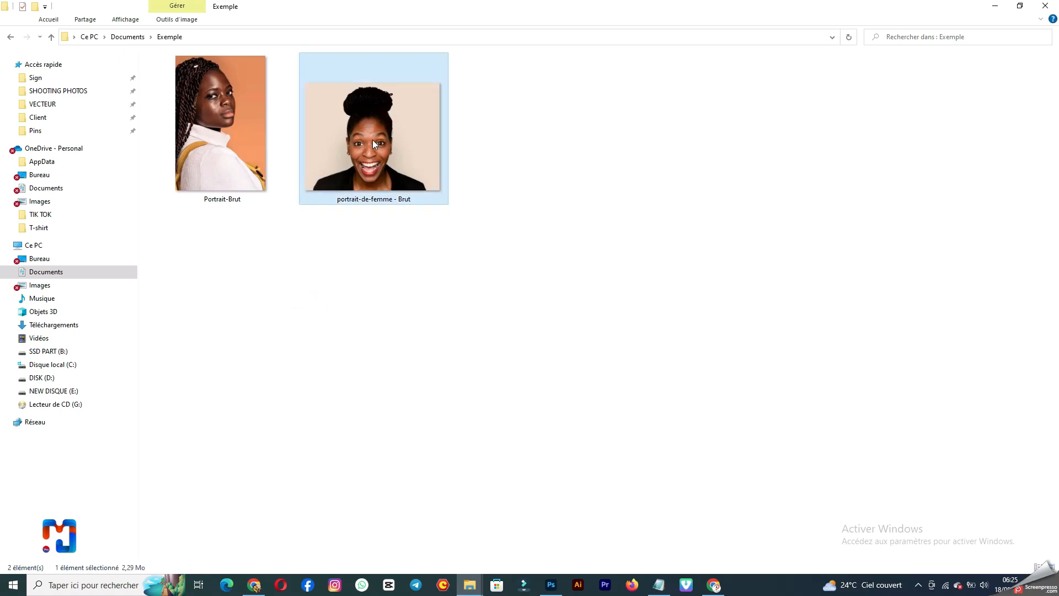
pyautogui.moveTo(413, 178); pyautogui.dragTo(610, 26)
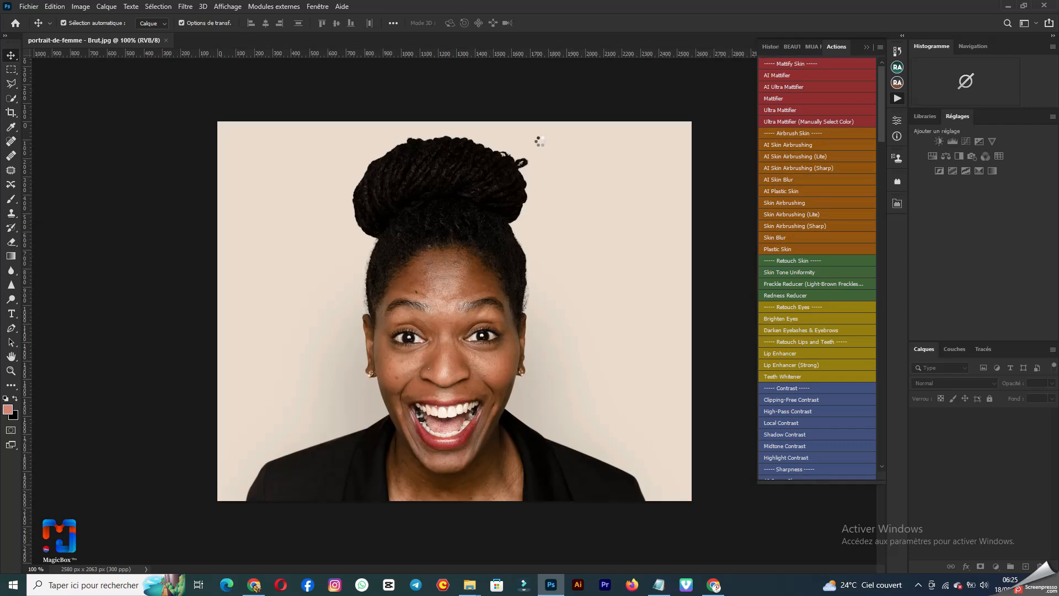
pyautogui.scroll(3, 511, 279)
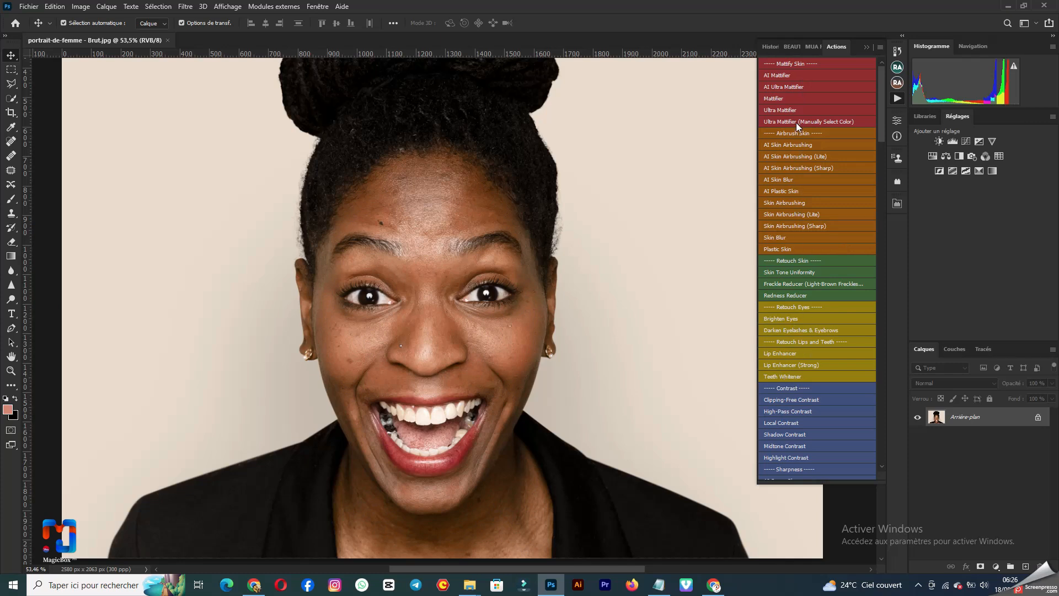
# Run the AI Mattifier action on the portrait and compare the image with the Mattifier group hidden and shown
pyautogui.click(800, 75)
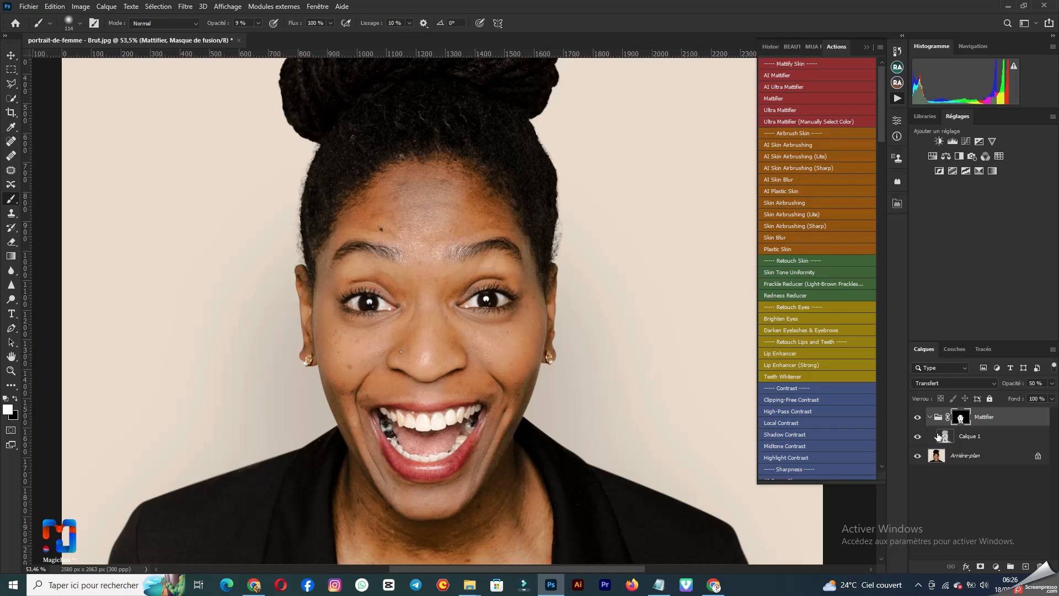
pyautogui.click(917, 417)
pyautogui.click(918, 417)
pyautogui.click(917, 417)
pyautogui.click(917, 417)
pyautogui.click(917, 417)
pyautogui.click(918, 417)
# Lower the Mattifier group's opacity to about 20% and compare the portrait with the group hidden and shown
pyautogui.click(1051, 384)
pyautogui.click(1009, 396)
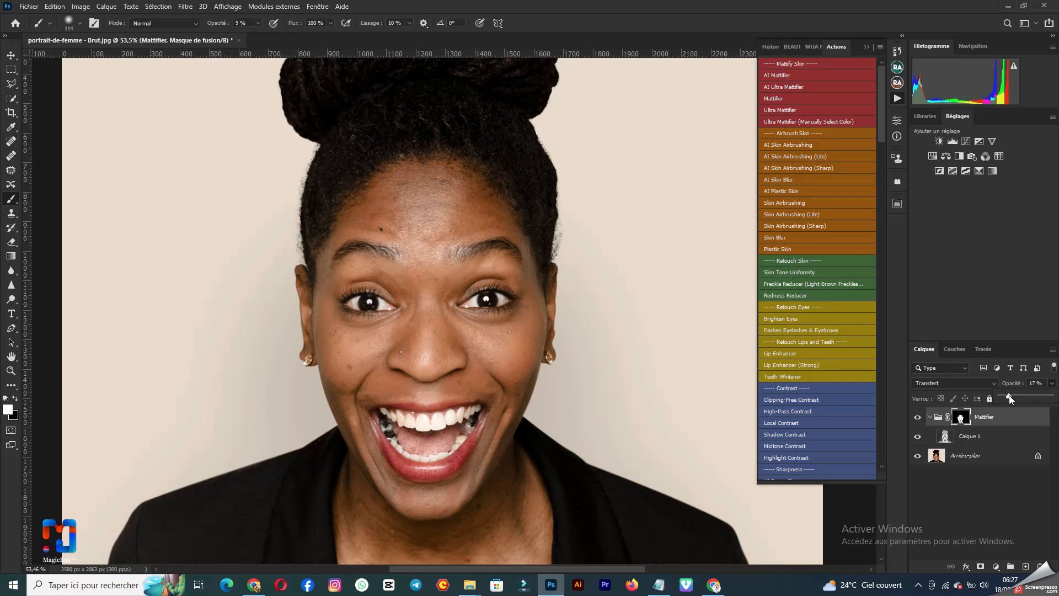
pyautogui.click(919, 418)
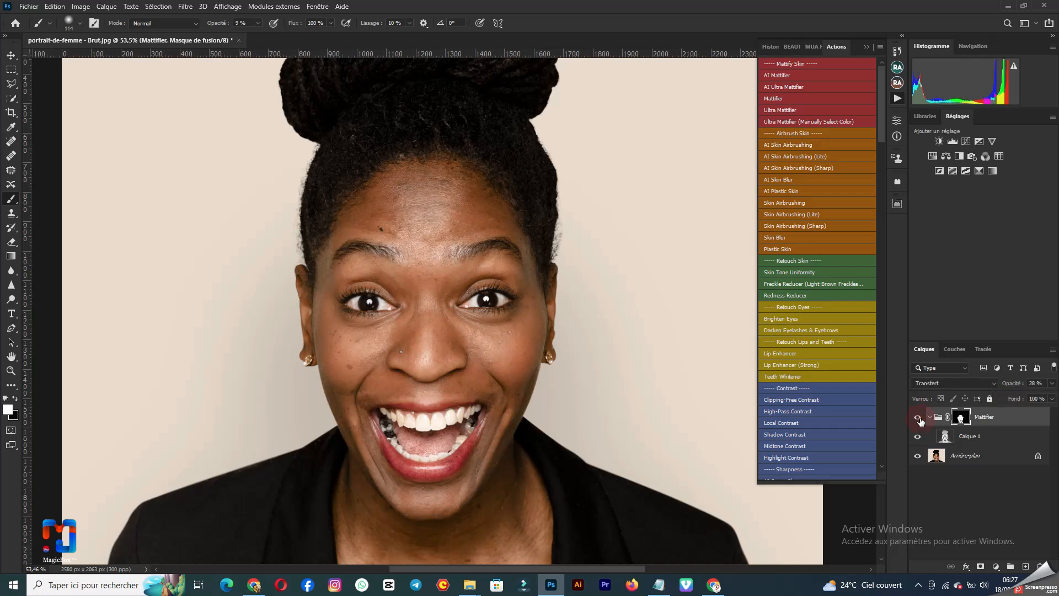
pyautogui.click(918, 418)
pyautogui.click(919, 418)
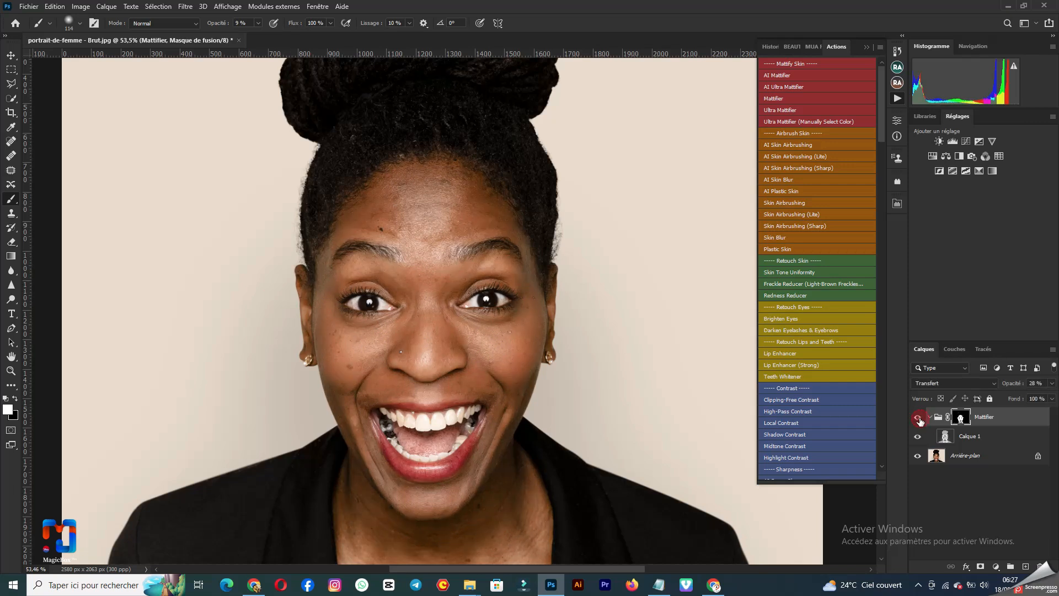
pyautogui.click(1052, 384)
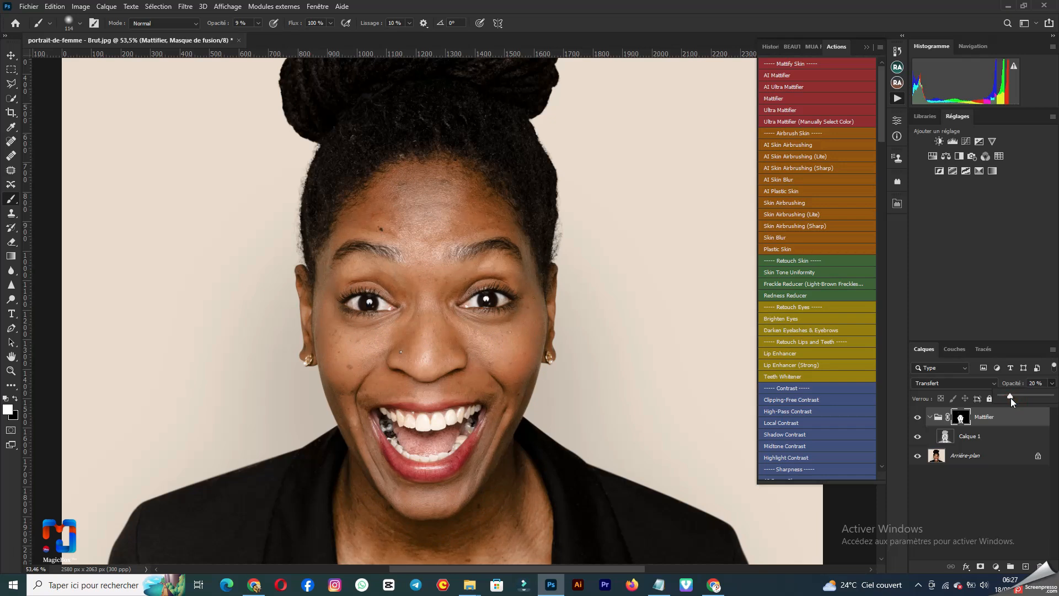
pyautogui.click(916, 418)
pyautogui.click(916, 418)
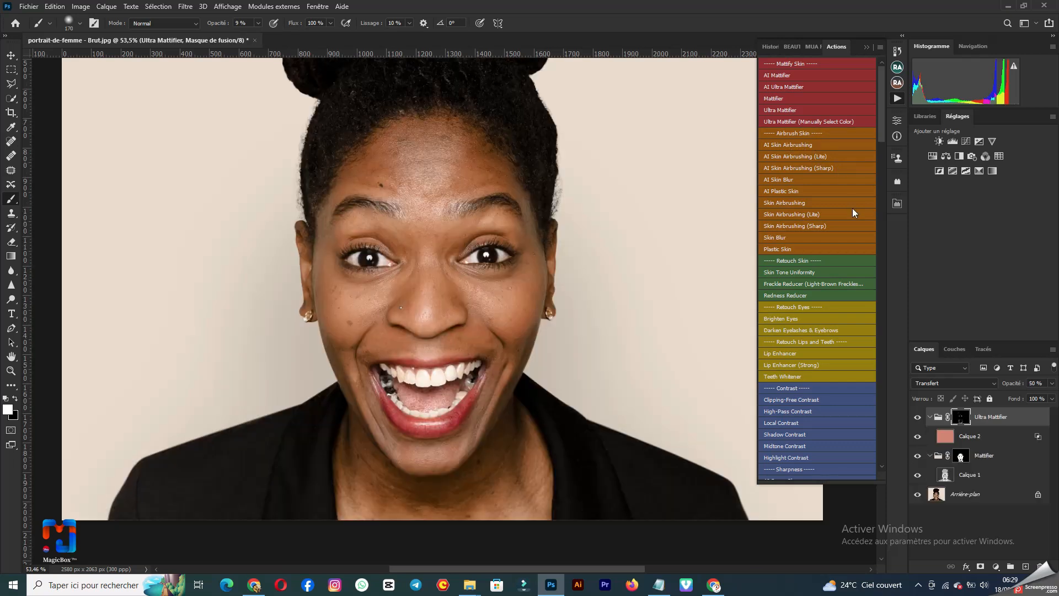
# Run the AI Skin Airbrushing action on the portrait and compare the image with the Skin Airbrushing group hidden and shown
pyautogui.click(783, 145)
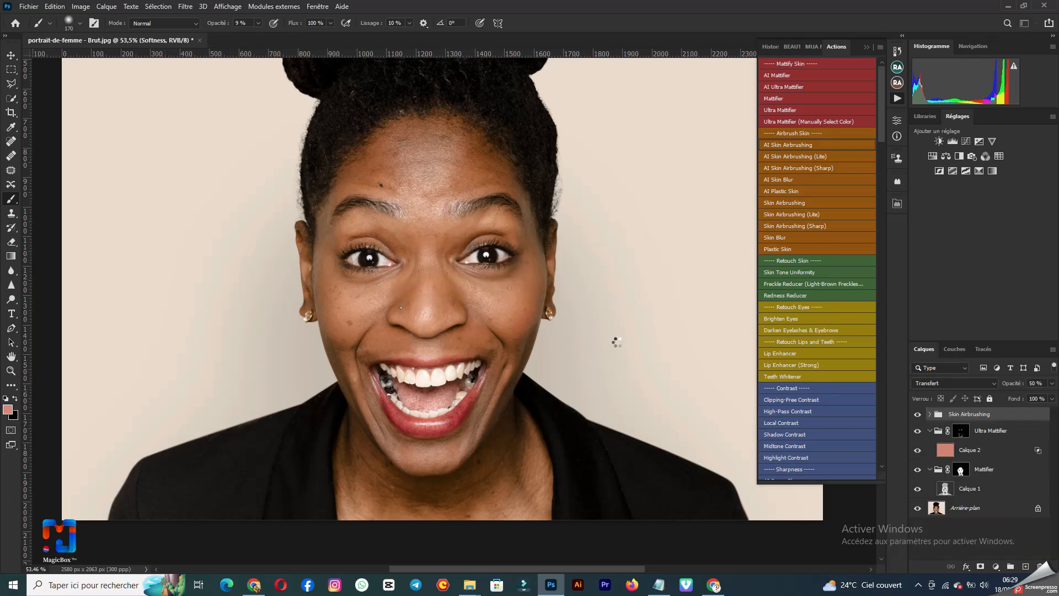
pyautogui.click(917, 419)
pyautogui.click(917, 418)
pyautogui.click(917, 418)
pyautogui.click(917, 418)
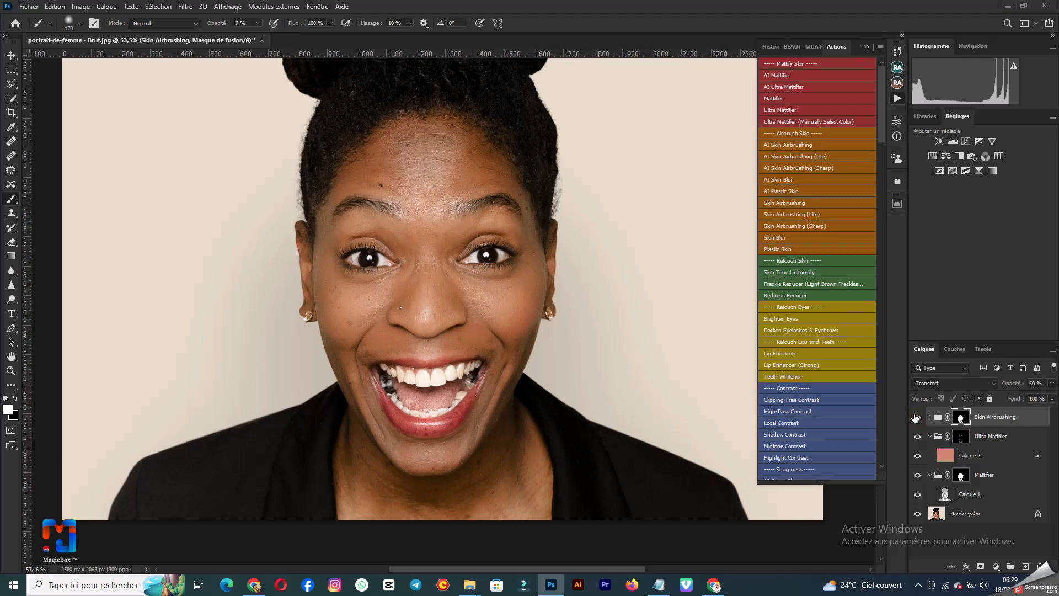
pyautogui.scroll(3, 408, 295)
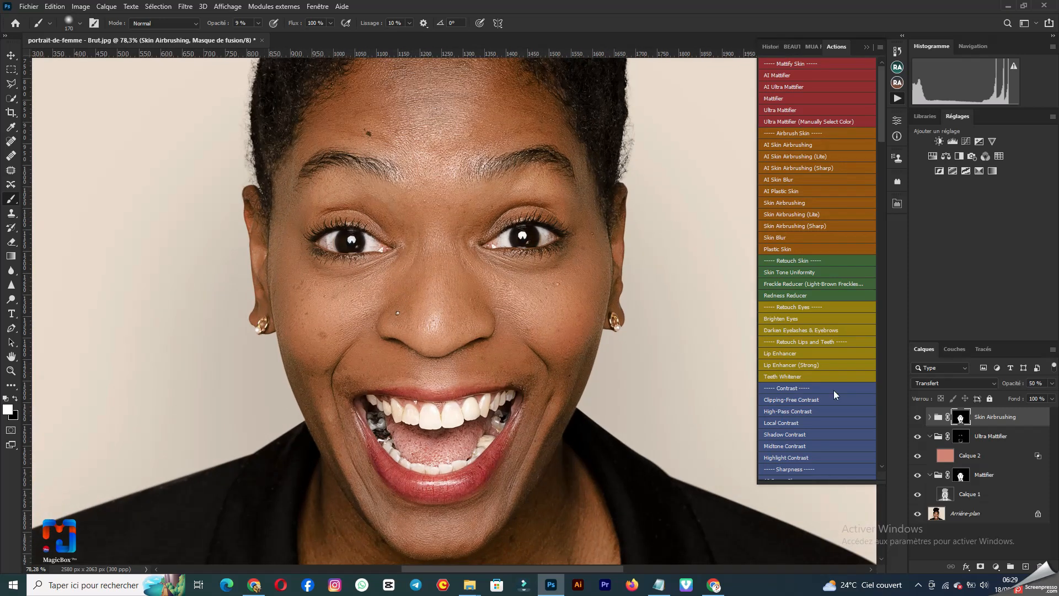
pyautogui.click(917, 418)
pyautogui.click(917, 418)
# Adjust the opacity of the Skin Airbrushing group to balance the smoothing effect
pyautogui.click(1051, 383)
pyautogui.moveTo(1026, 396); pyautogui.dragTo(1013, 396)
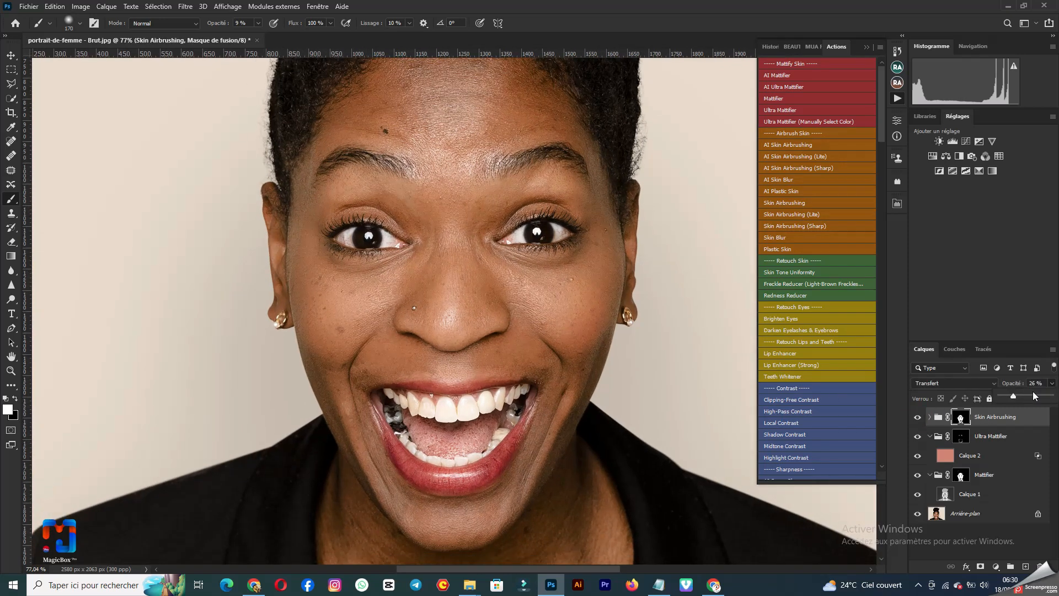
pyautogui.click(1029, 396)
# Run the manual skin airbrushing action and paint its mask over the cheeks, nose, forehead and jaw at 9% brush opacity
pyautogui.click(882, 88)
pyautogui.click(802, 188)
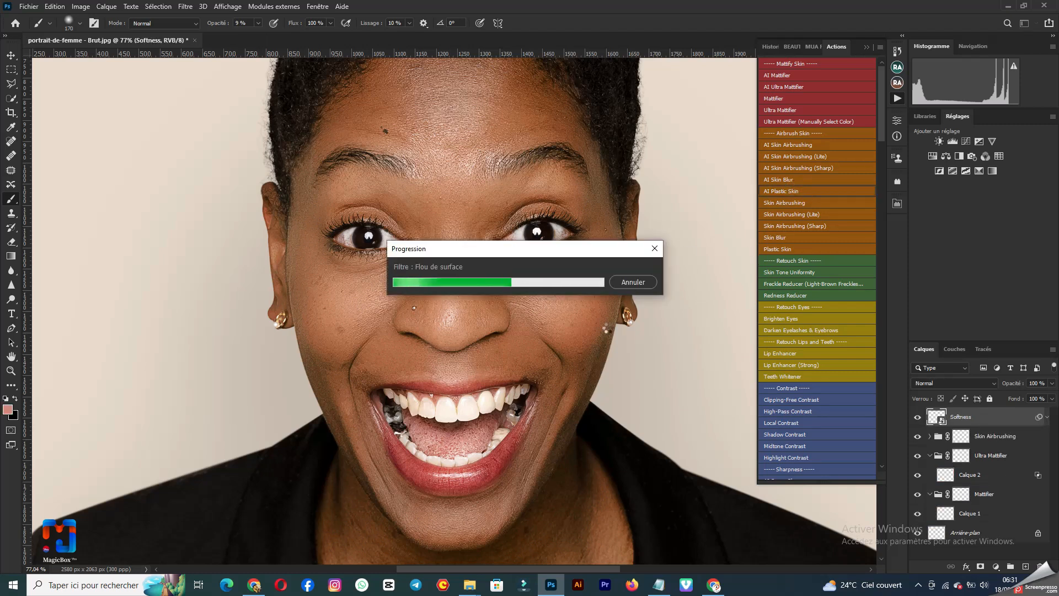
pyautogui.click(454, 211)
pyautogui.click(918, 419)
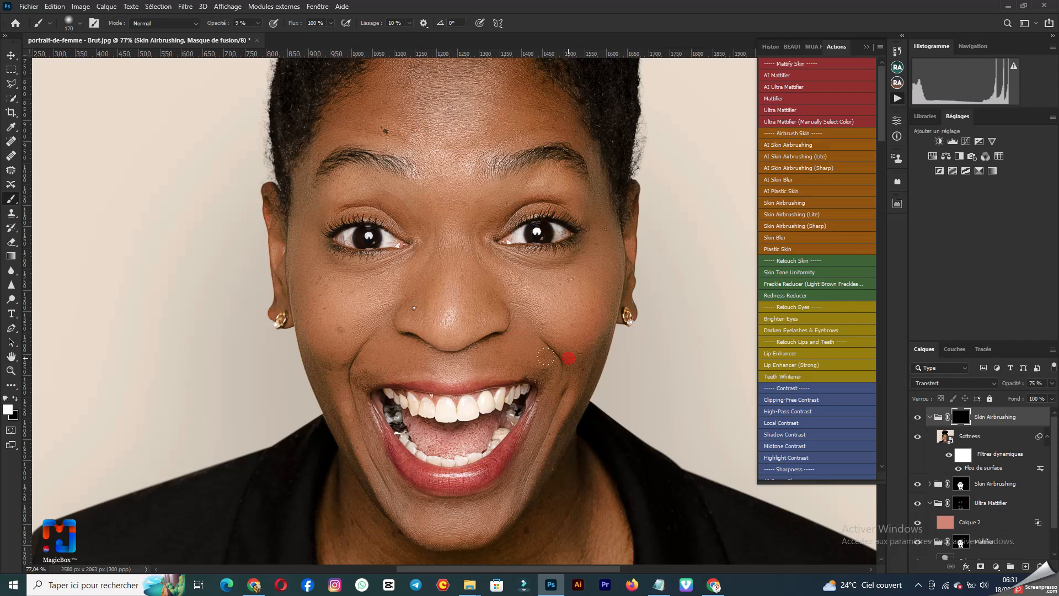
pyautogui.click(498, 359)
pyautogui.click(457, 232)
pyautogui.click(476, 144)
pyautogui.click(546, 125)
pyautogui.click(551, 320)
pyautogui.click(581, 352)
# Raise the brush opacity to 25% and paint the chin, neck, face edges and forehead into the Skin Airbrushing mask
pyautogui.scroll(-2, 551, 447)
pyautogui.scroll(-2, 557, 461)
pyautogui.press('2')
pyautogui.press('5')
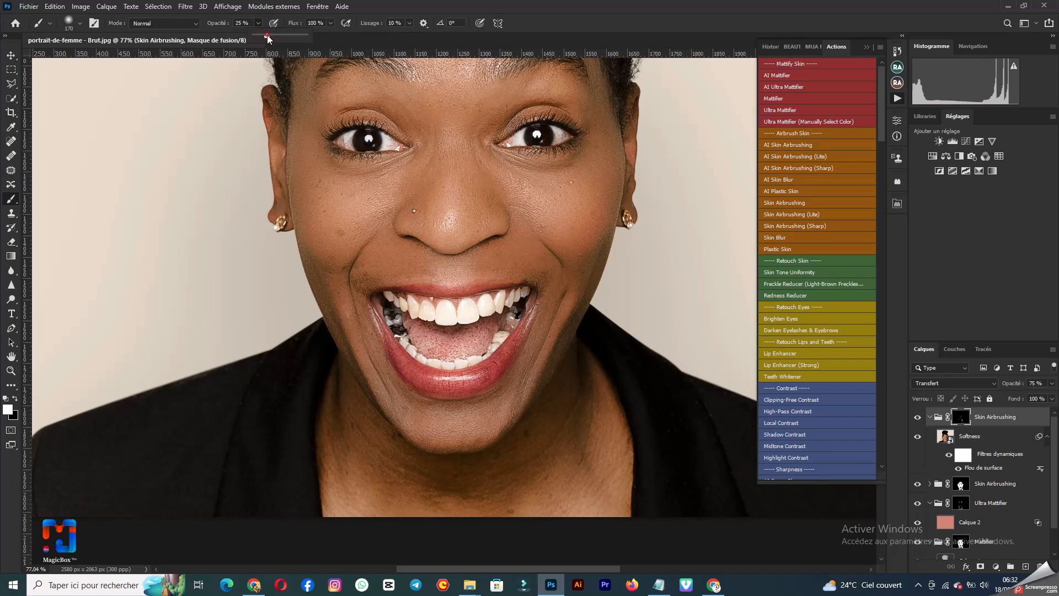
pyautogui.click(389, 477)
pyautogui.click(313, 300)
pyautogui.click(423, 454)
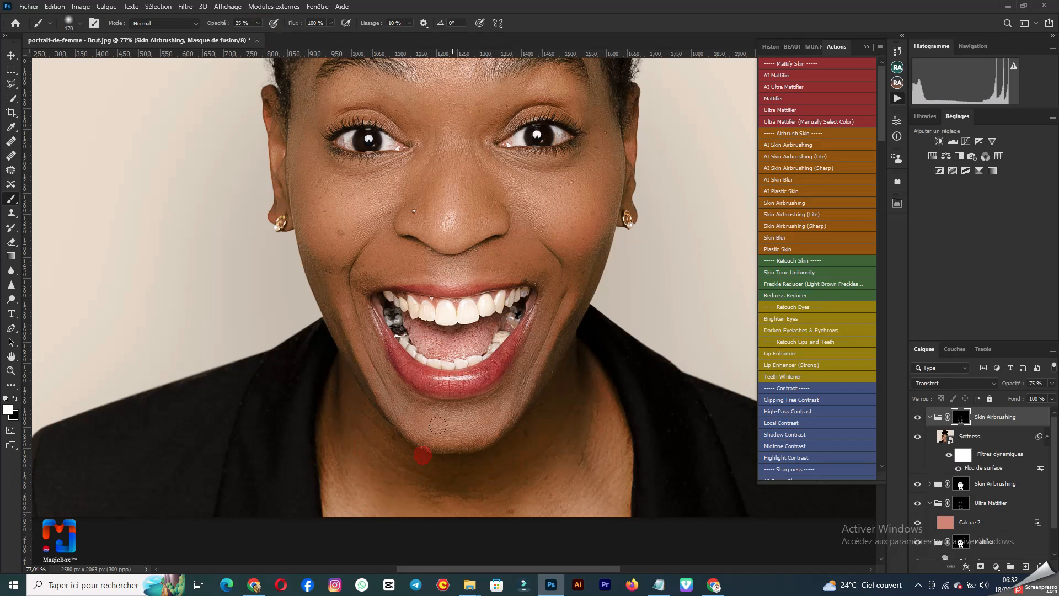
pyautogui.scroll(3, 555, 439)
pyautogui.click(576, 380)
pyautogui.scroll(3, 288, 181)
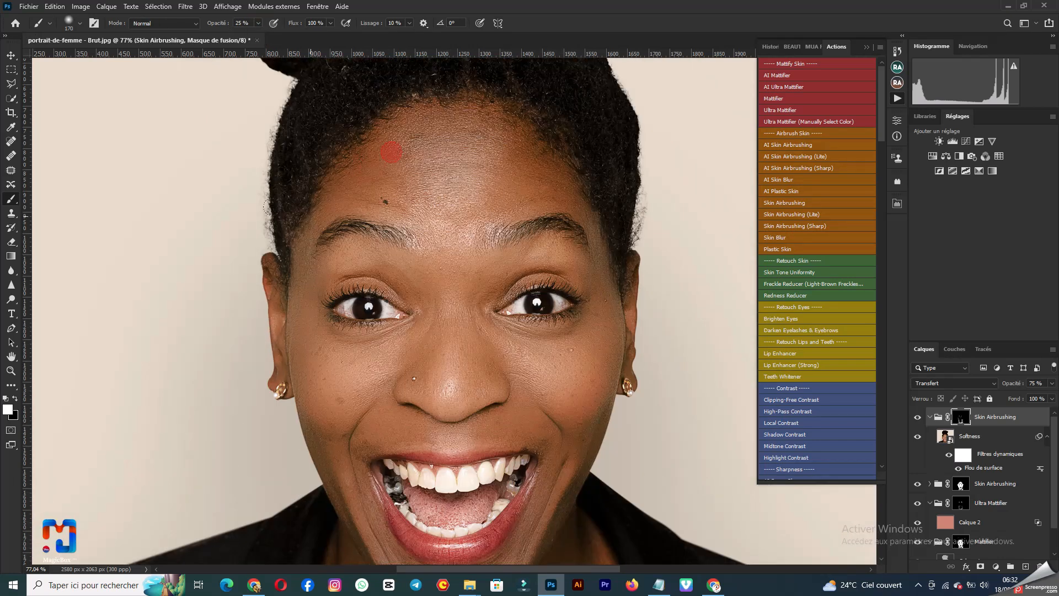
# Compare the portrait with the hand-painted Skin Airbrushing group hidden and shown
pyautogui.scroll(-2, 598, 368)
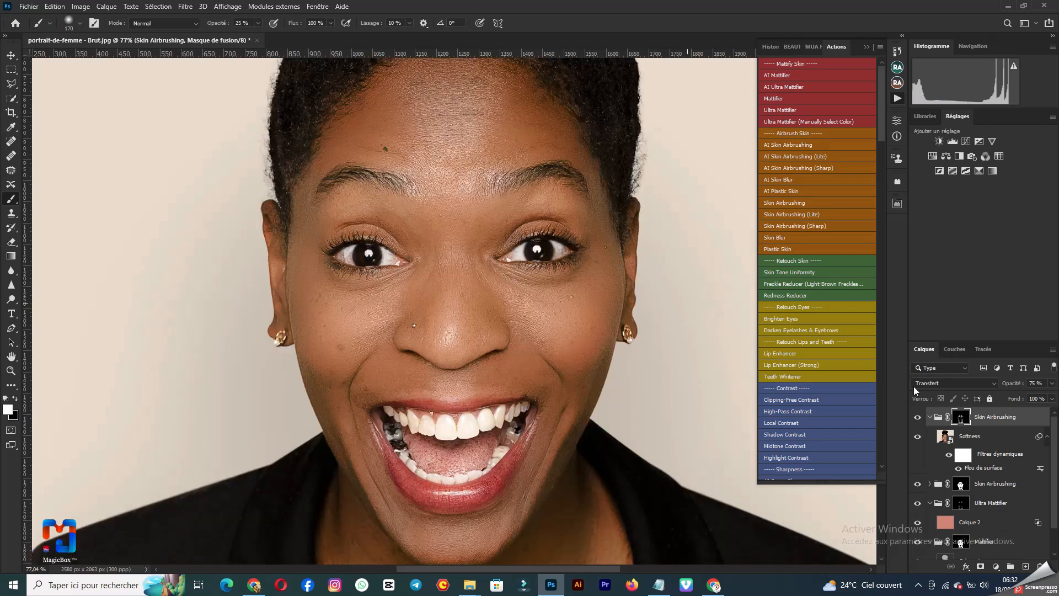
pyautogui.click(919, 418)
pyautogui.click(919, 418)
pyautogui.click(919, 418)
pyautogui.click(918, 418)
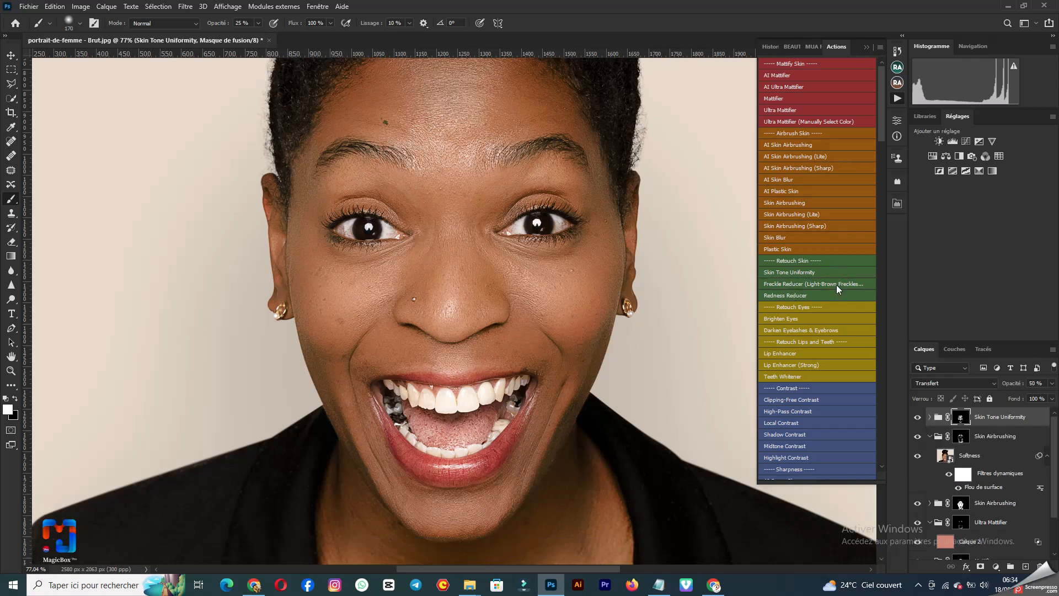
# Run the Freckle Reducer action with the default new document settings and paint the effect over the face at 8% brush opacity
pyautogui.hotkey('ctrl', 'n')
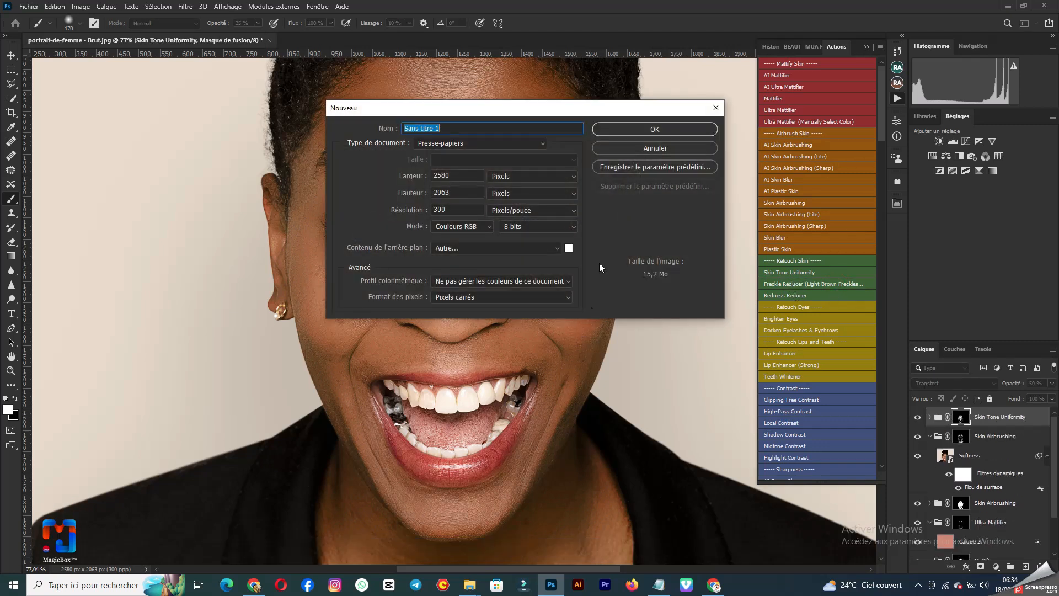
pyautogui.click(671, 127)
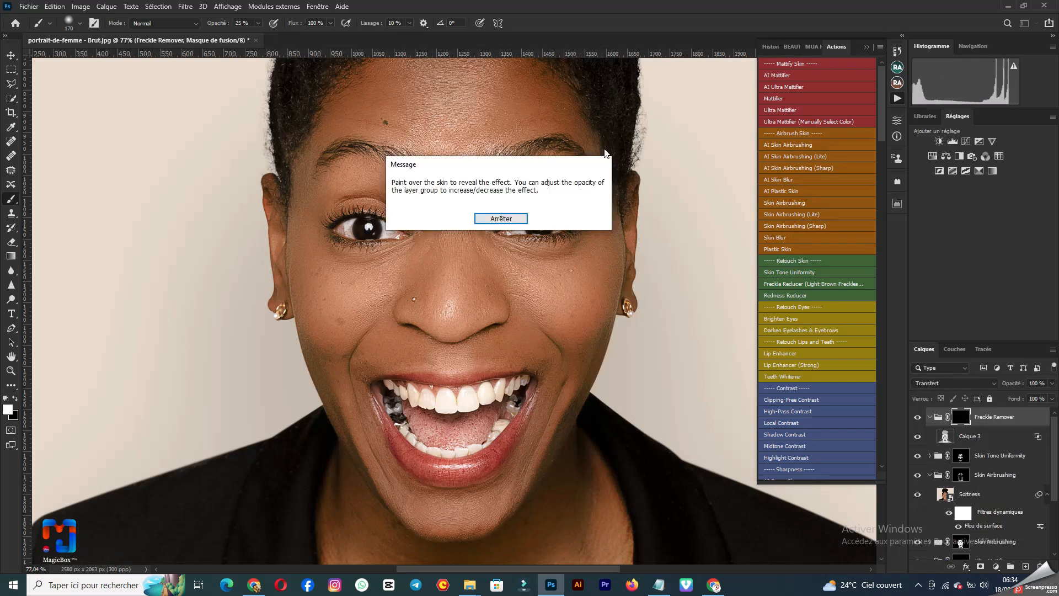
pyautogui.click(501, 218)
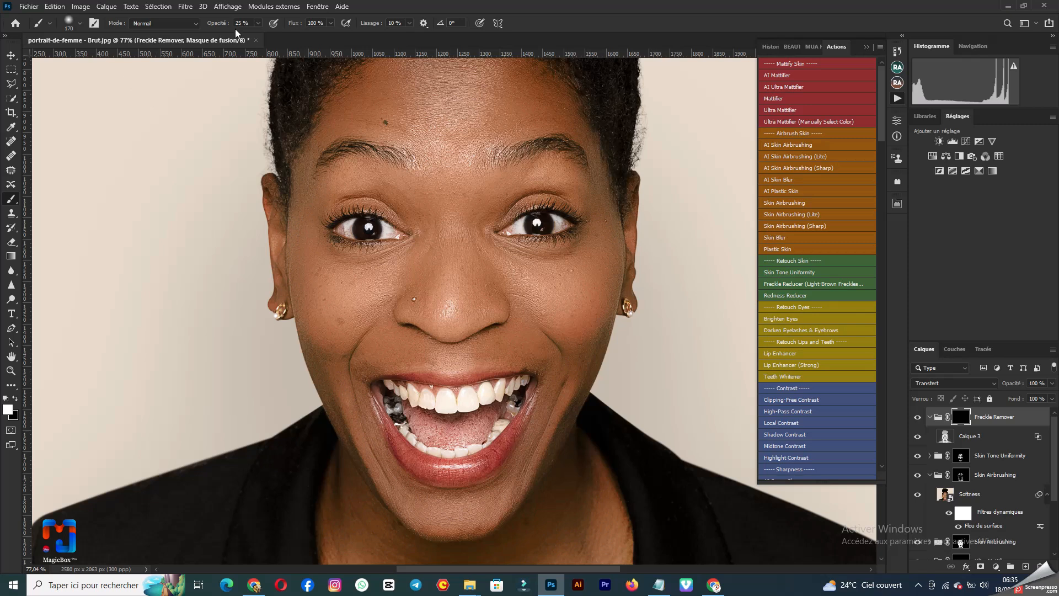
pyautogui.moveTo(257, 23); pyautogui.dragTo(249, 37)
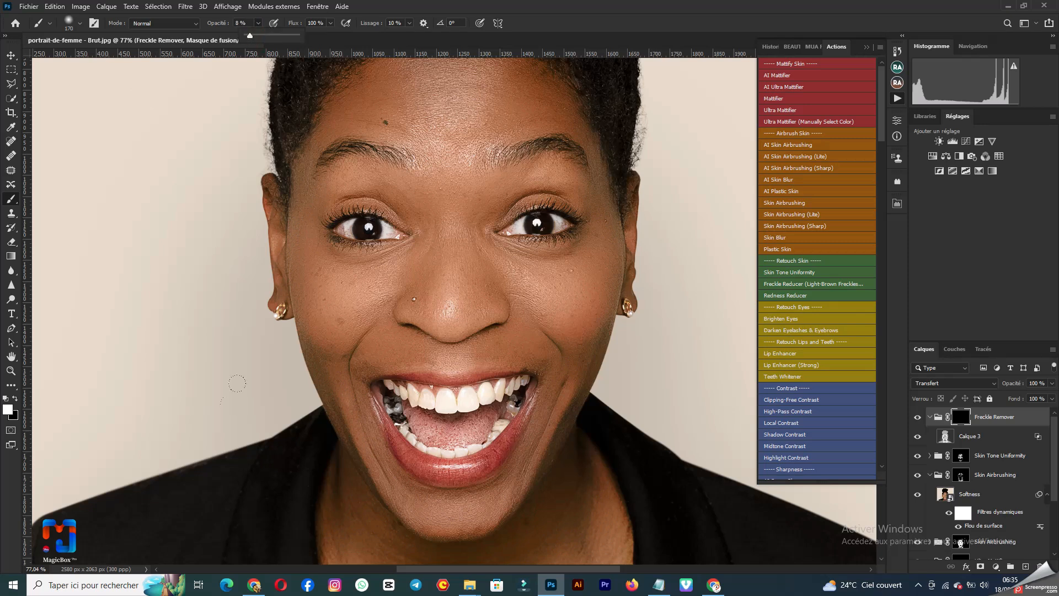
pyautogui.scroll(-2, 513, 232)
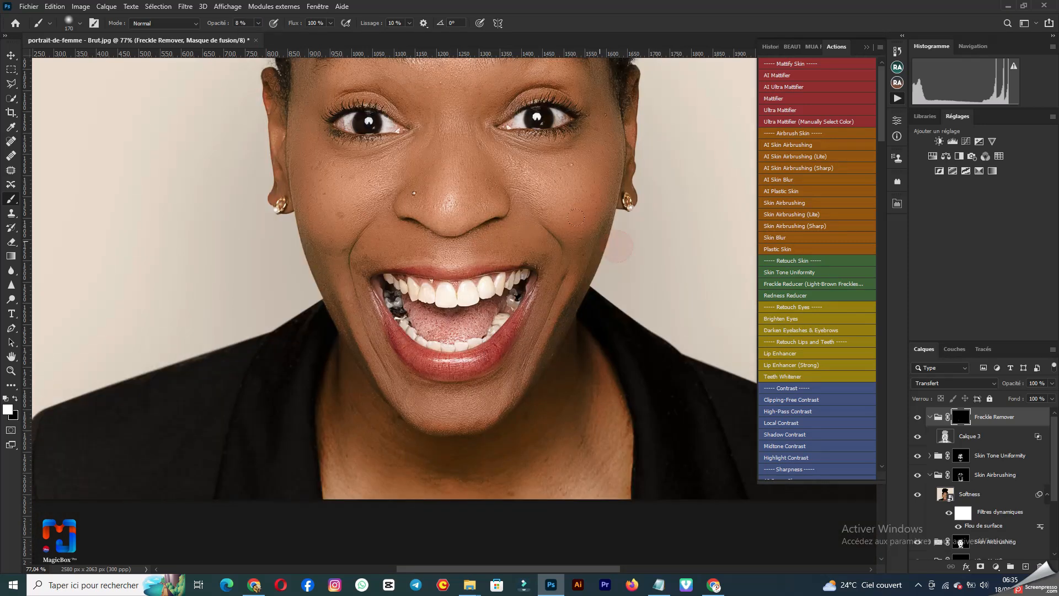
pyautogui.scroll(3, 605, 408)
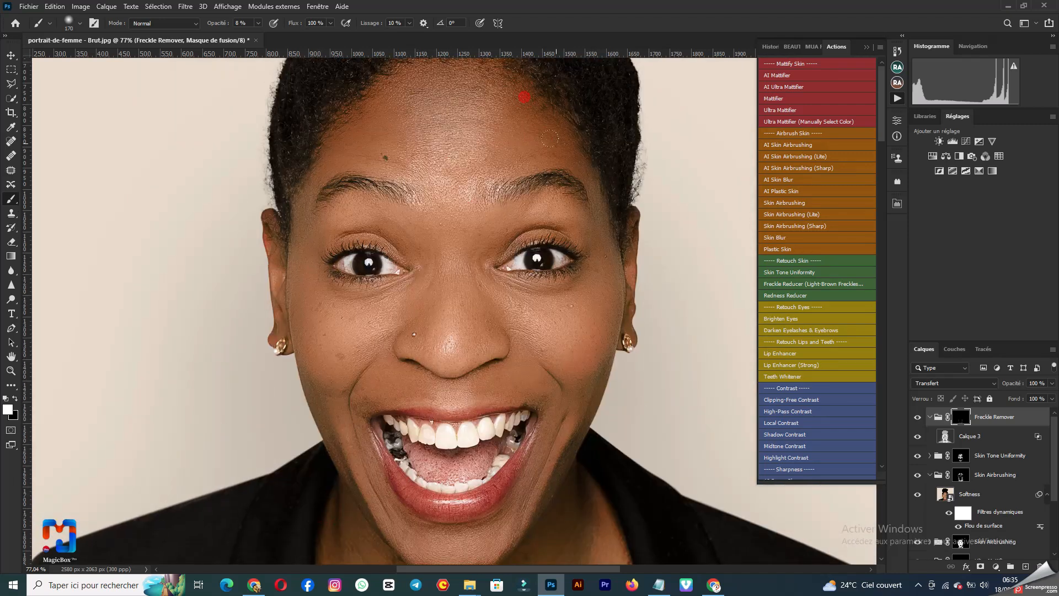
pyautogui.click(409, 117)
pyautogui.click(467, 251)
# Compare the portrait with the Freckle Remover group hidden and shown
pyautogui.click(917, 419)
pyautogui.click(918, 419)
pyautogui.scroll(-2, 579, 351)
pyautogui.click(918, 418)
pyautogui.click(917, 417)
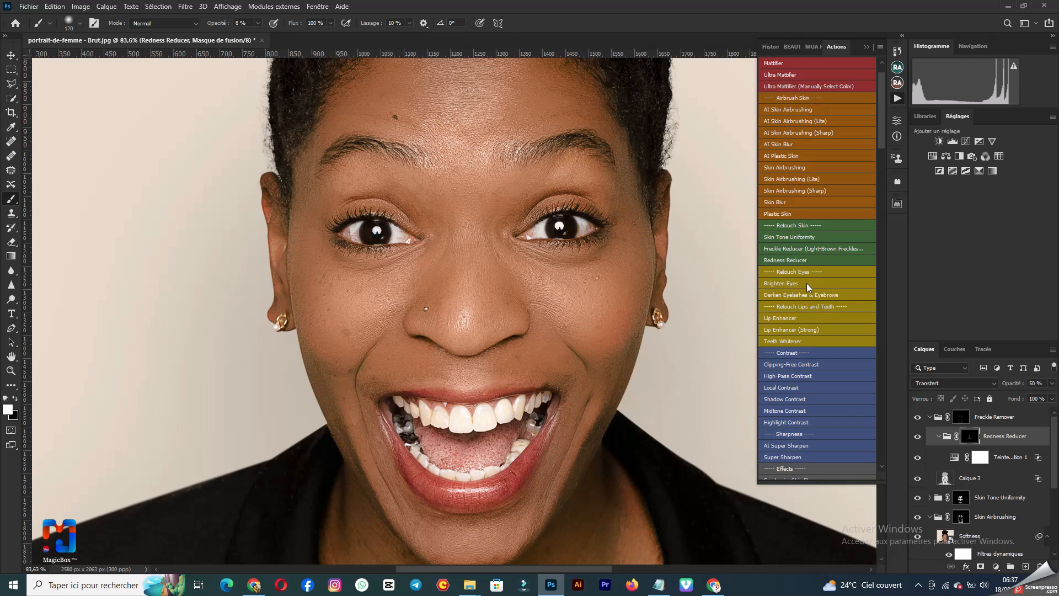
# Run the Brighten Eyes action and reduce the brush size to 33 px for working on the eyes
pyautogui.click(799, 283)
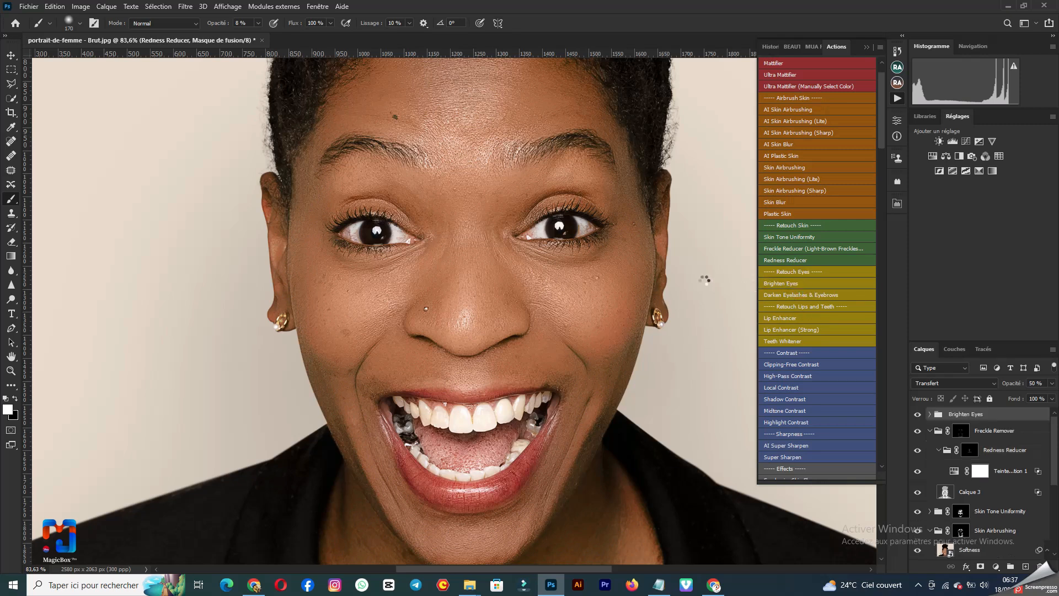
pyautogui.click(479, 218)
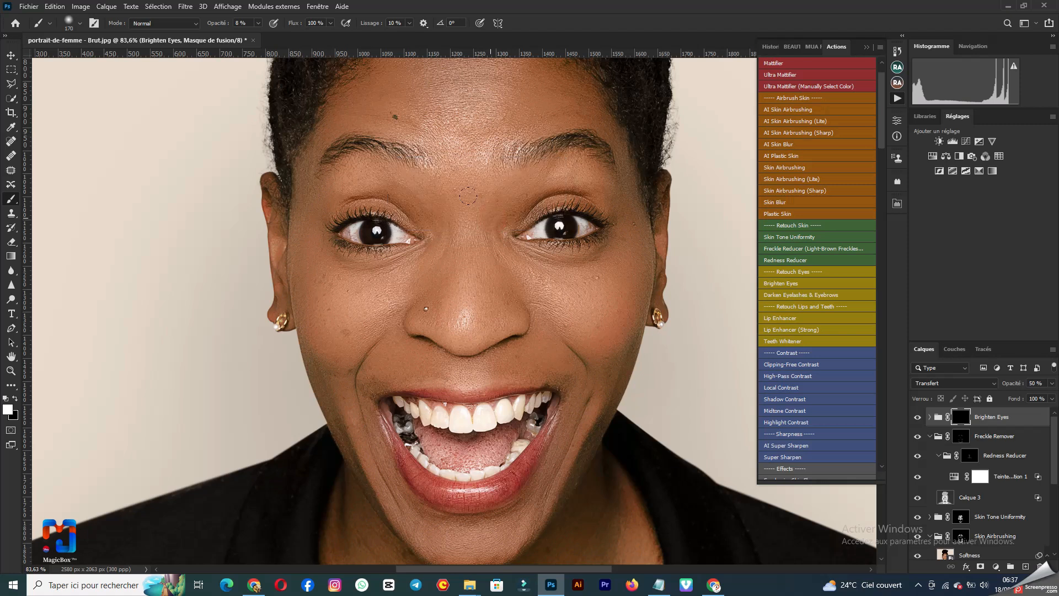
pyautogui.scroll(4, 537, 233)
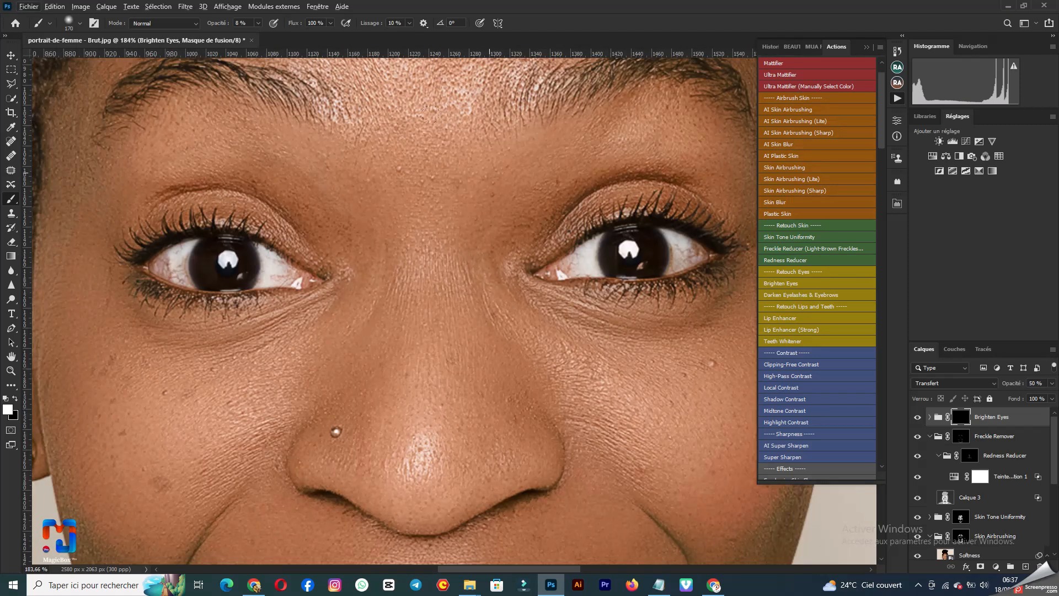
pyautogui.scroll(1, 430, 113)
pyautogui.rightClick(591, 268)
pyautogui.click(604, 277)
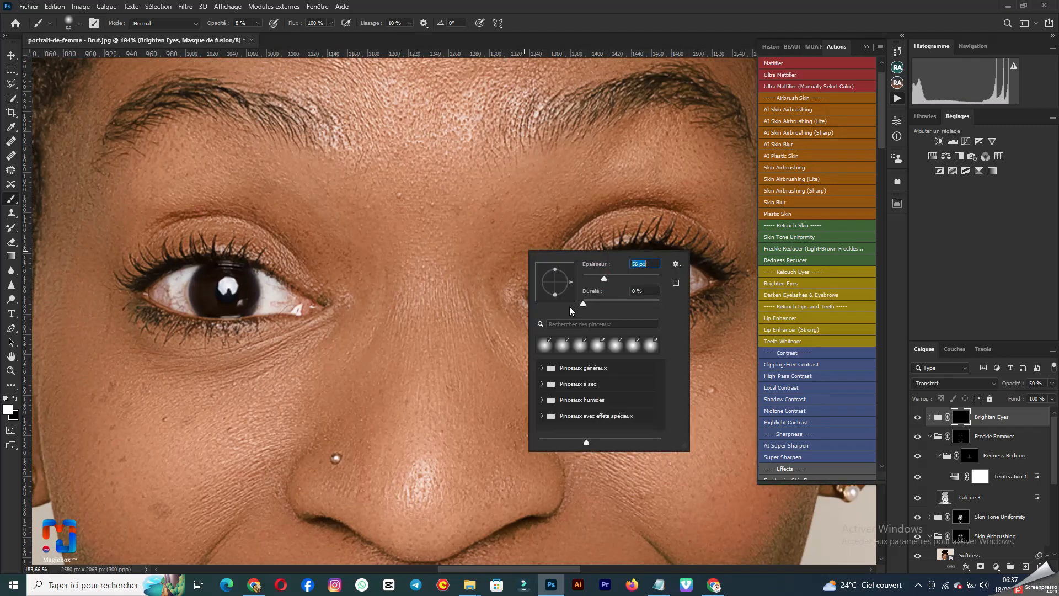
pyautogui.moveTo(593, 278); pyautogui.dragTo(583, 275)
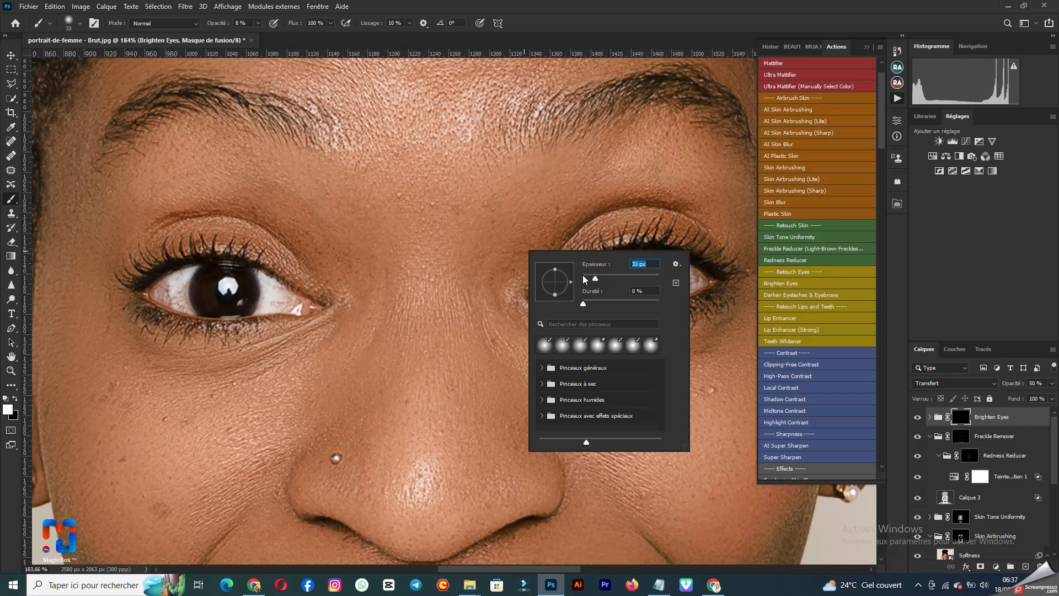
# Set the brush opacity to 53% and paint the whites of both eyes into the Brighten Eyes mask
pyautogui.click(269, 282)
pyautogui.click(257, 24)
pyautogui.moveTo(256, 35); pyautogui.dragTo(282, 36)
pyautogui.click(260, 283)
pyautogui.click(181, 299)
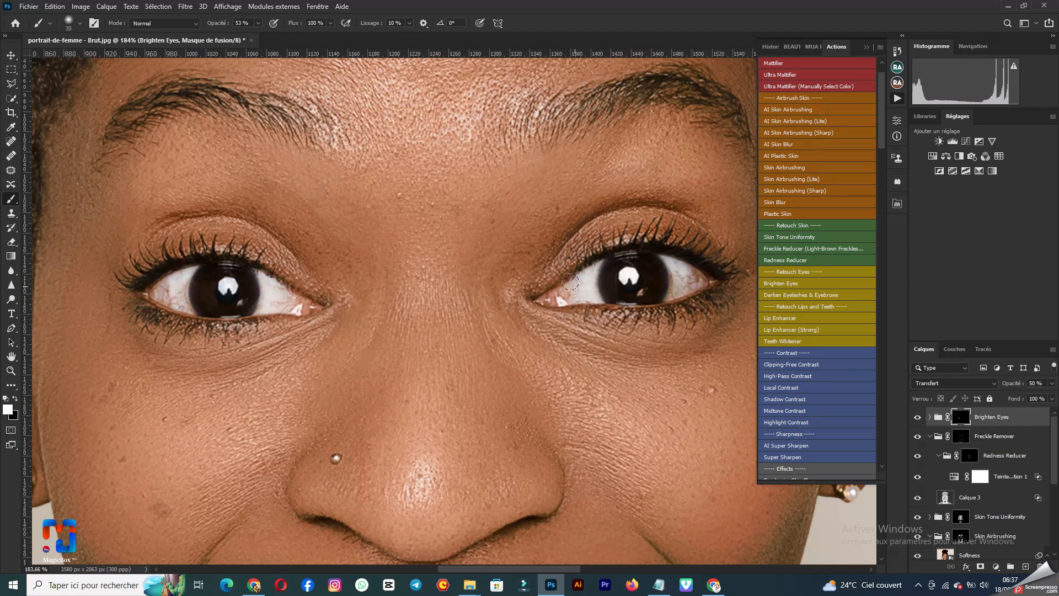
pyautogui.click(689, 277)
pyautogui.click(689, 278)
pyautogui.click(575, 283)
# Compare the eyes with the Brighten Eyes group hidden and shown
pyautogui.click(917, 418)
pyautogui.click(917, 418)
pyautogui.click(916, 418)
pyautogui.click(917, 418)
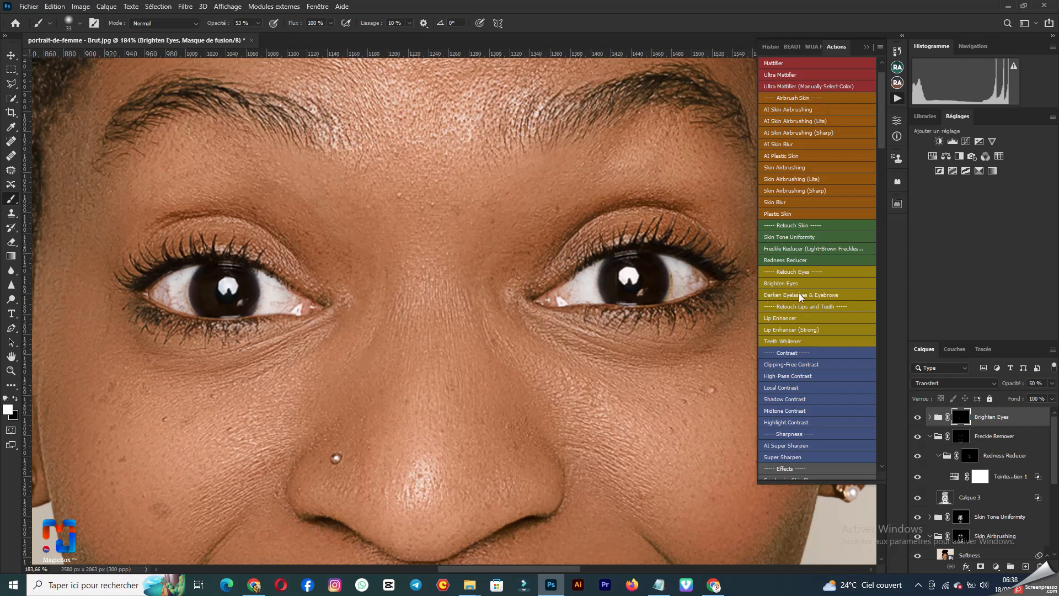
# Run the Darken Eyelashes & Eyebrows action and paint its mask over the irises of both eyes
pyautogui.click(817, 295)
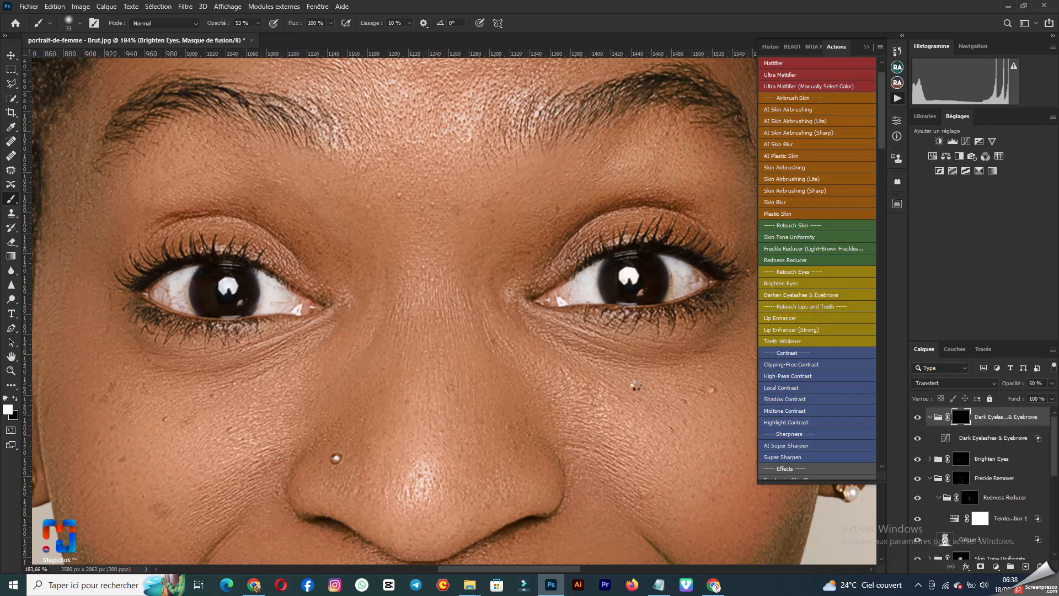
pyautogui.click(486, 213)
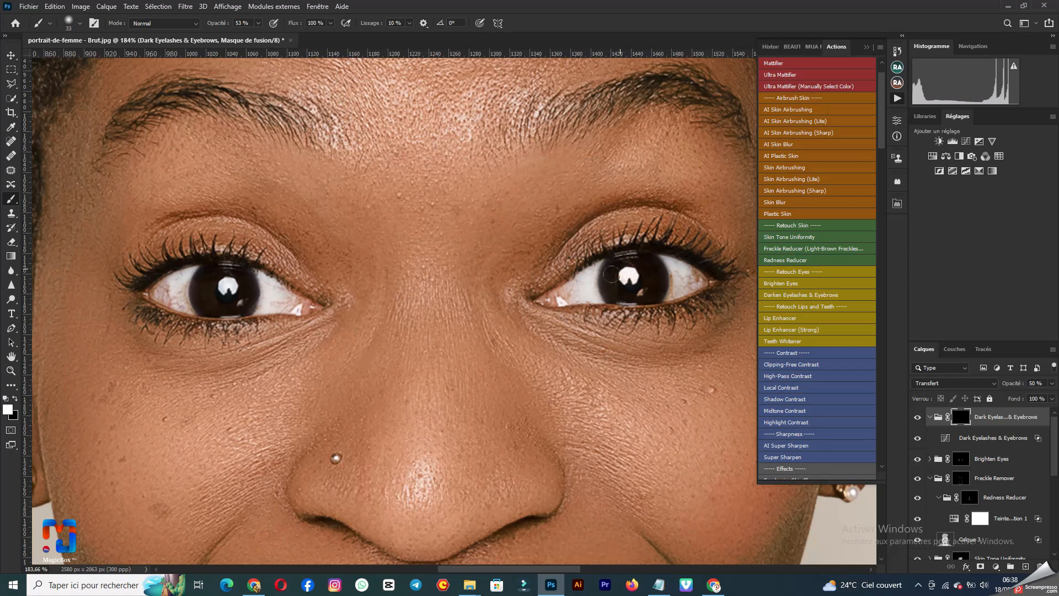
pyautogui.moveTo(628, 270); pyautogui.dragTo(619, 286)
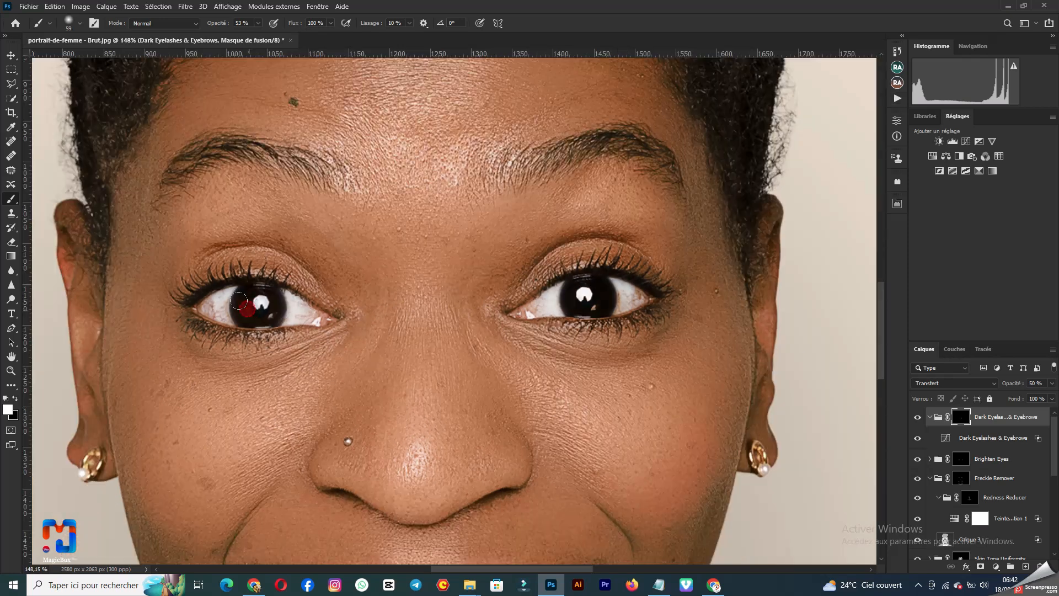
pyautogui.moveTo(255, 302)
pyautogui.mouseDown()
pyautogui.moveTo(243, 300)
pyautogui.moveTo(264, 301)
pyautogui.mouseUp()
pyautogui.moveTo(574, 298)
pyautogui.mouseDown()
pyautogui.moveTo(569, 287)
pyautogui.moveTo(604, 298)
pyautogui.mouseUp()
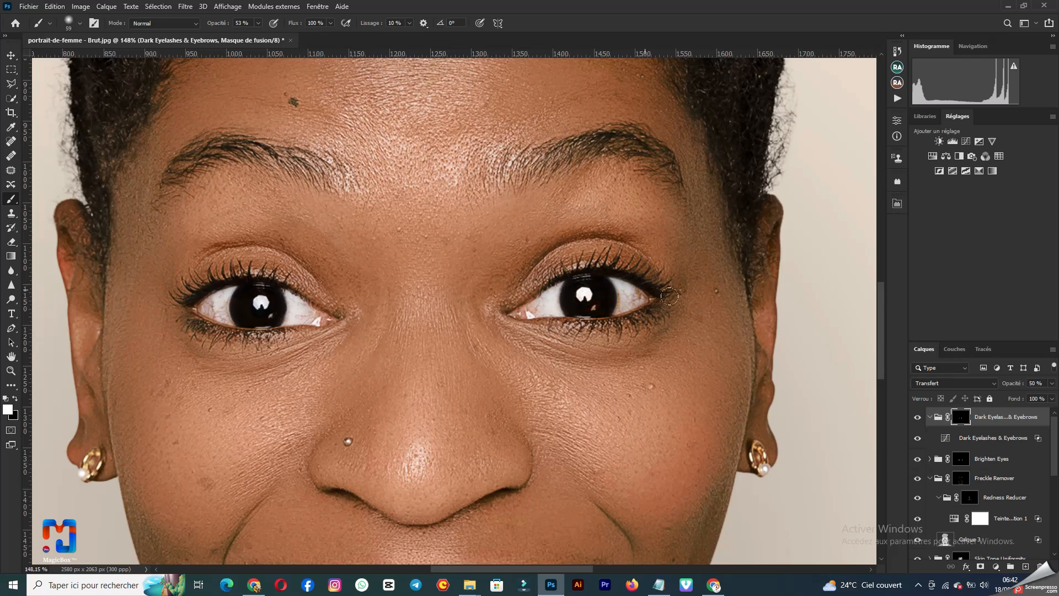
# Add a Hue/Saturation adjustment above the Dark Eyelashes & Eyebrows layer with global hue -135, saturation +65 and lightness +1
pyautogui.click(982, 441)
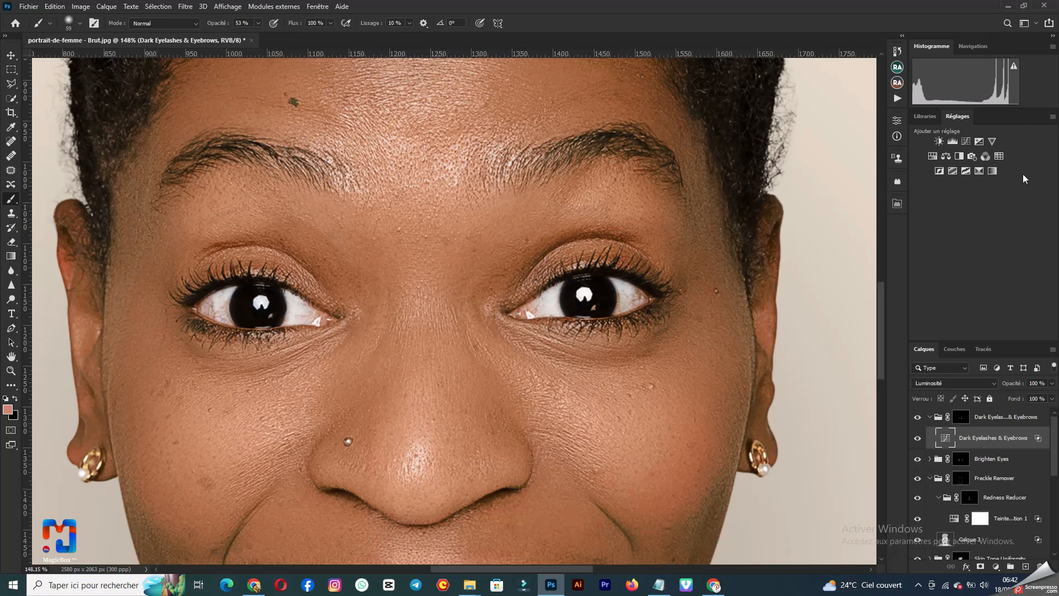
pyautogui.click(932, 156)
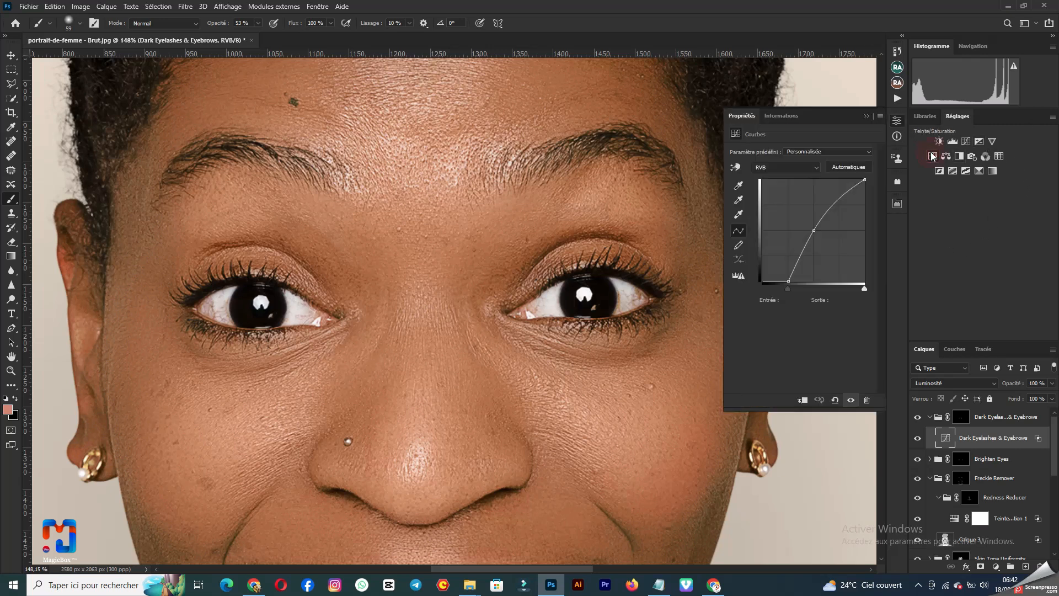
pyautogui.click(824, 168)
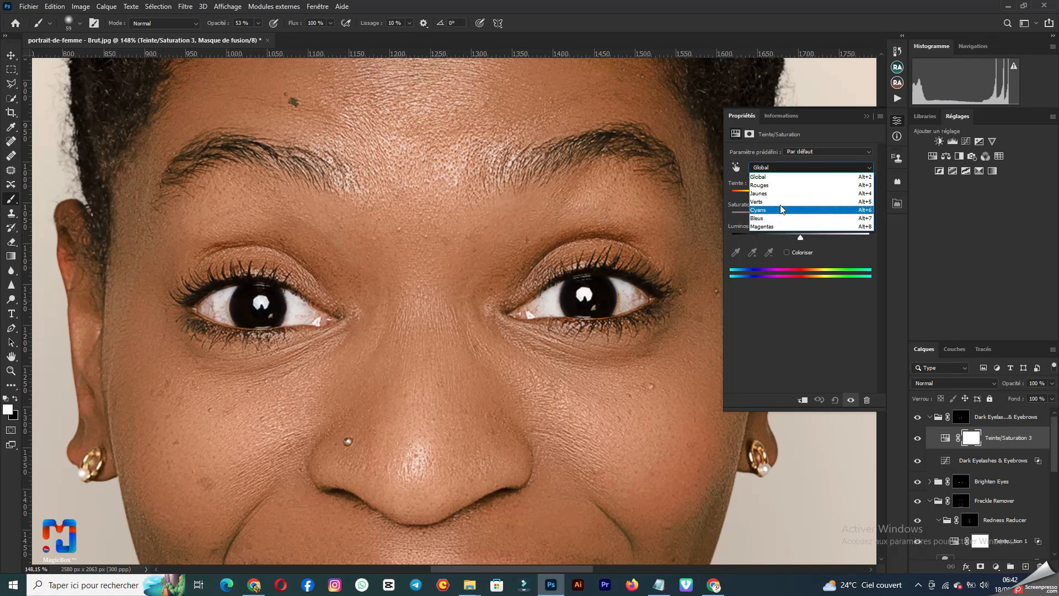
pyautogui.click(767, 177)
pyautogui.moveTo(800, 194); pyautogui.dragTo(739, 175)
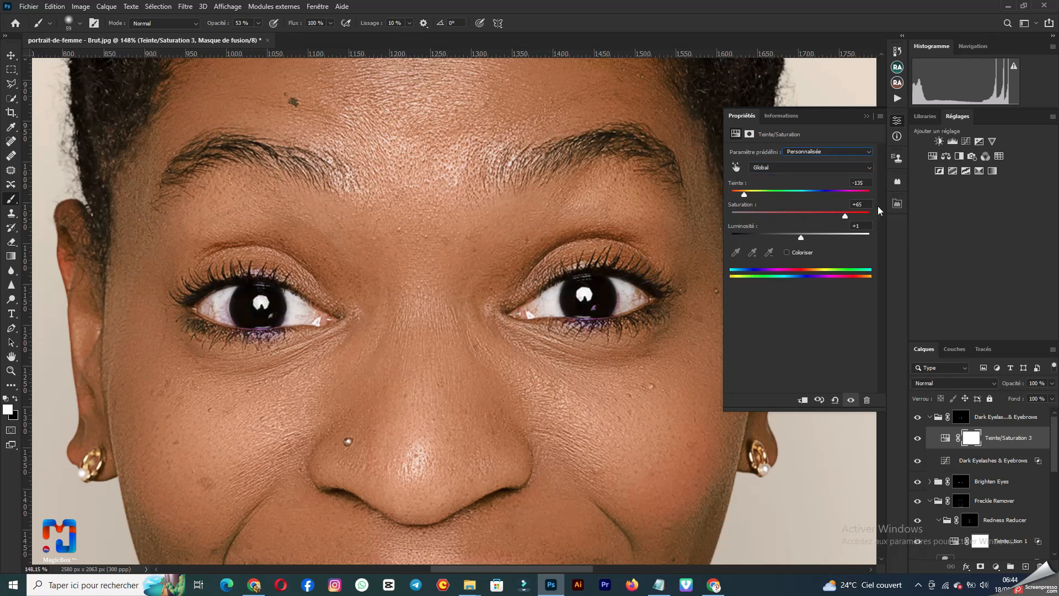
# Add a Selective Color adjustment and set the blacks to cyan +59, magenta +14, yellow -48 and black 0
pyautogui.click(978, 172)
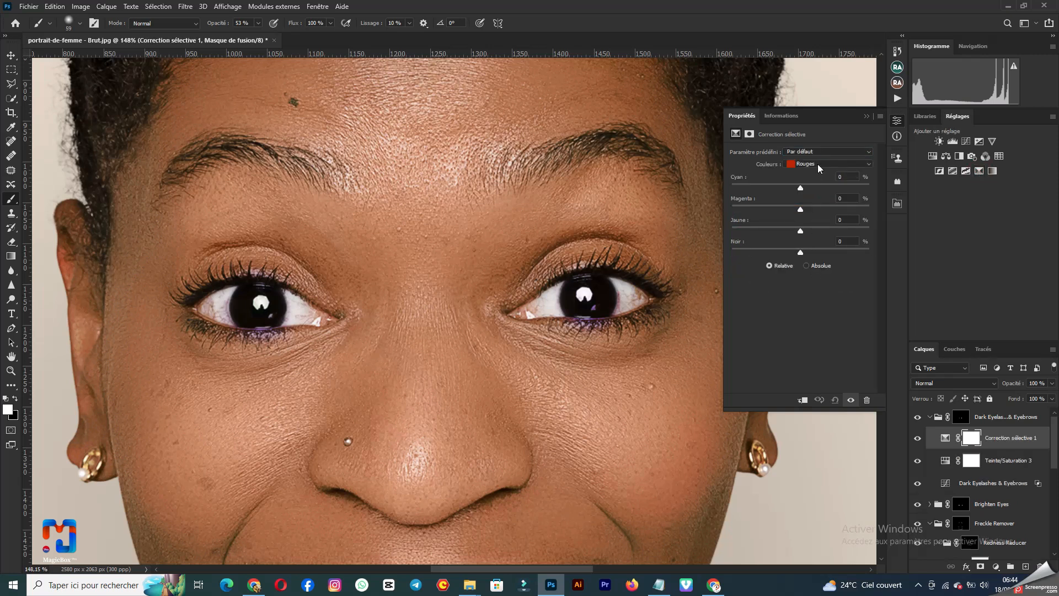
pyautogui.click(818, 164)
pyautogui.click(813, 240)
pyautogui.moveTo(800, 251)
pyautogui.mouseDown()
pyautogui.moveTo(768, 249)
pyautogui.moveTo(801, 249)
pyautogui.mouseUp()
pyautogui.click(847, 241)
pyautogui.write('0')
pyautogui.moveTo(793, 222); pyautogui.dragTo(795, 184)
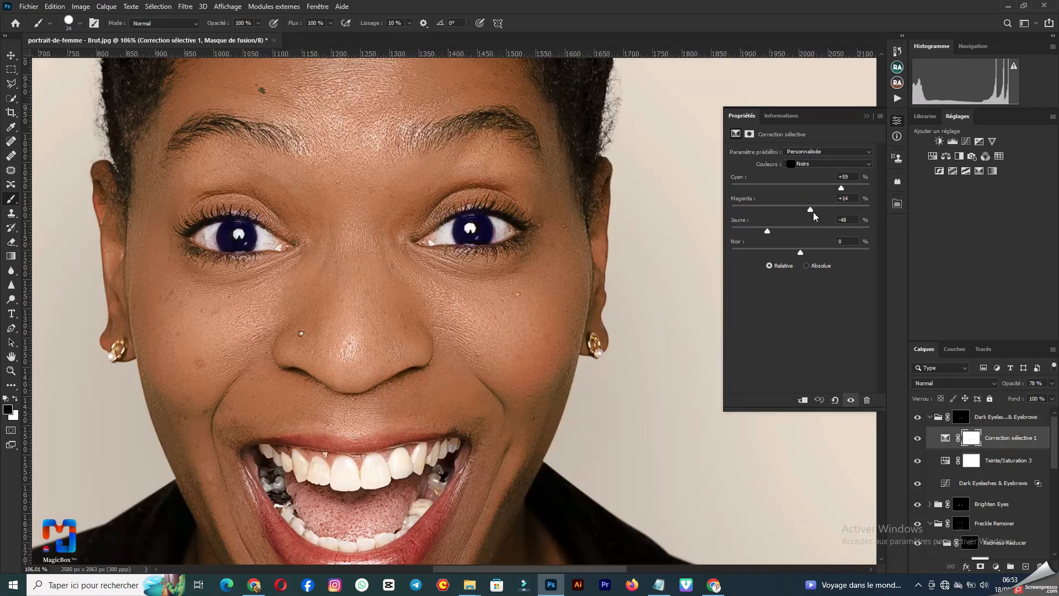
# Lower the Selective Color layer's opacity to 40% and compare the irises with the Dark Eyelashes & Eyebrows group hidden and shown
pyautogui.click(1052, 382)
pyautogui.click(917, 417)
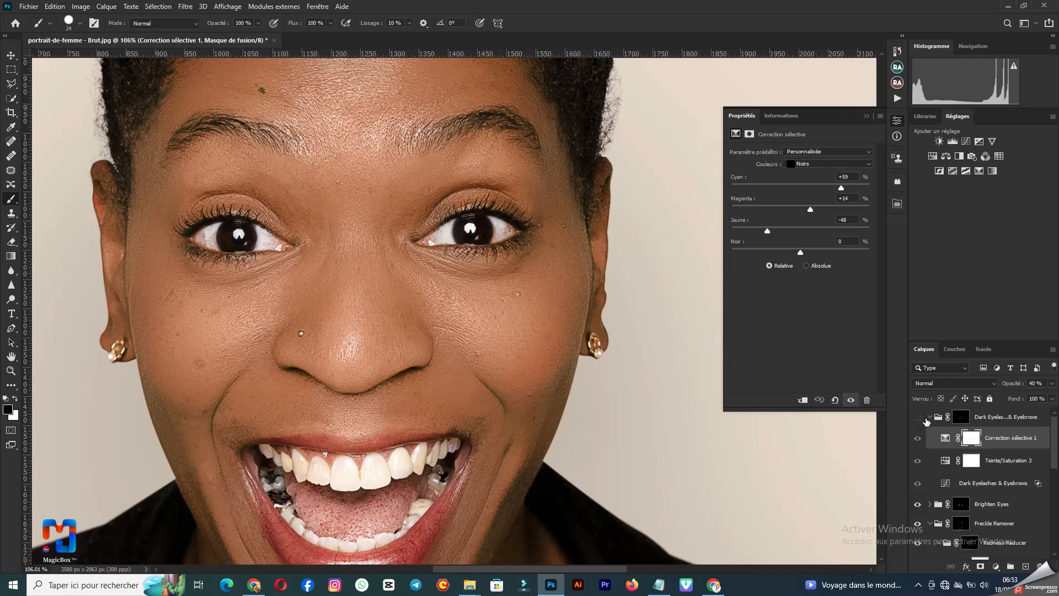
pyautogui.click(926, 421)
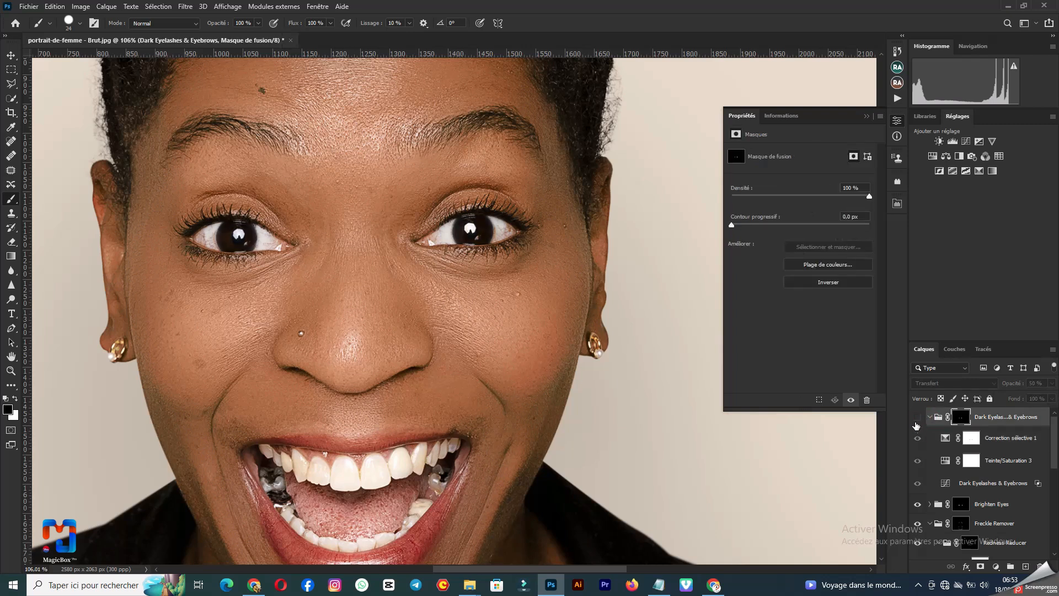
pyautogui.click(917, 418)
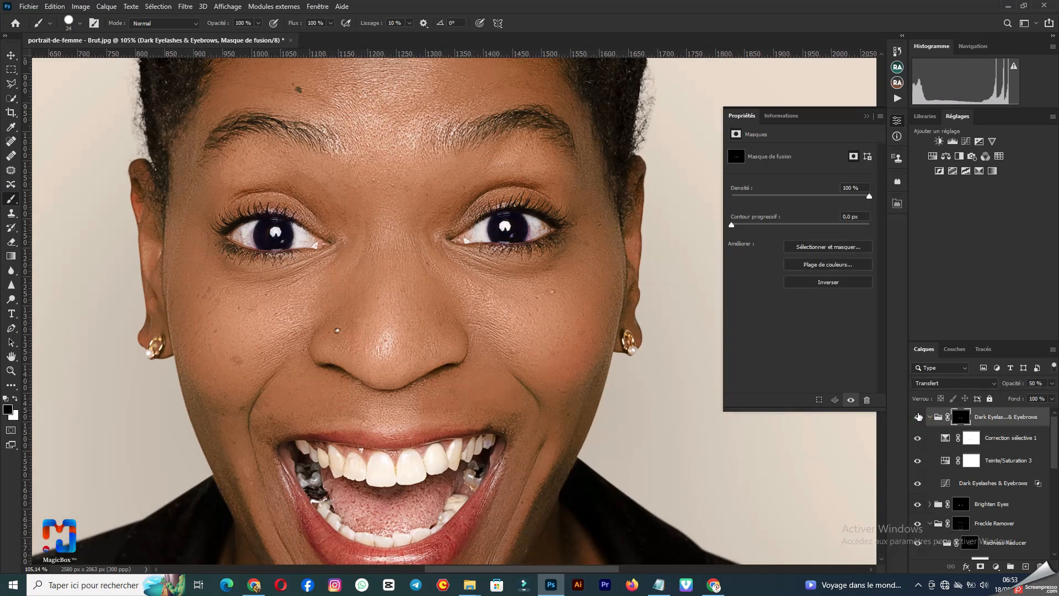
pyautogui.click(918, 417)
pyautogui.click(918, 418)
pyautogui.scroll(2, 552, 228)
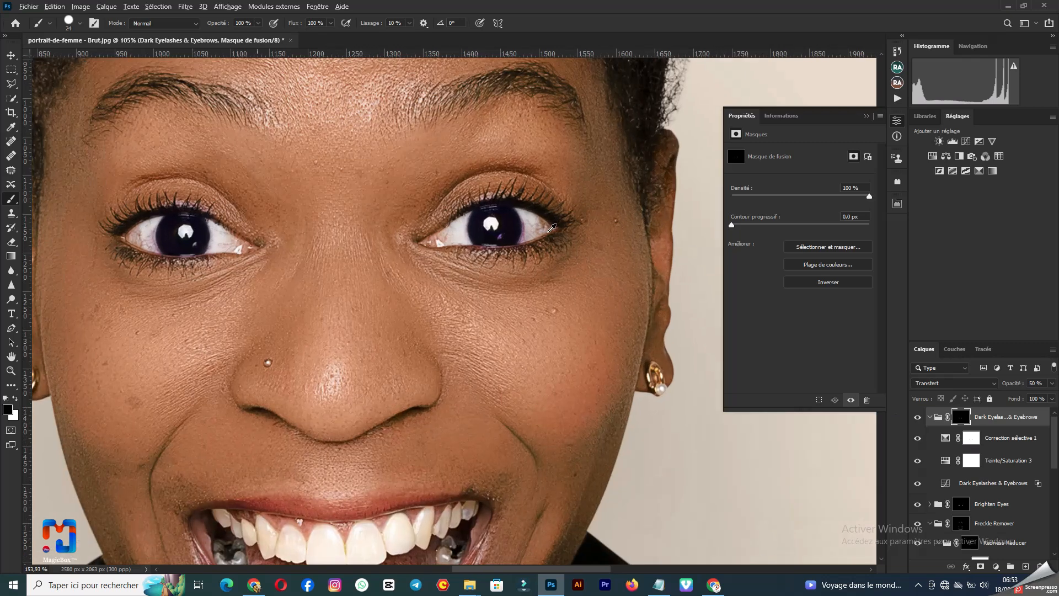
pyautogui.scroll(-4, 552, 227)
pyautogui.scroll(4, 539, 227)
pyautogui.scroll(-1, 455, 291)
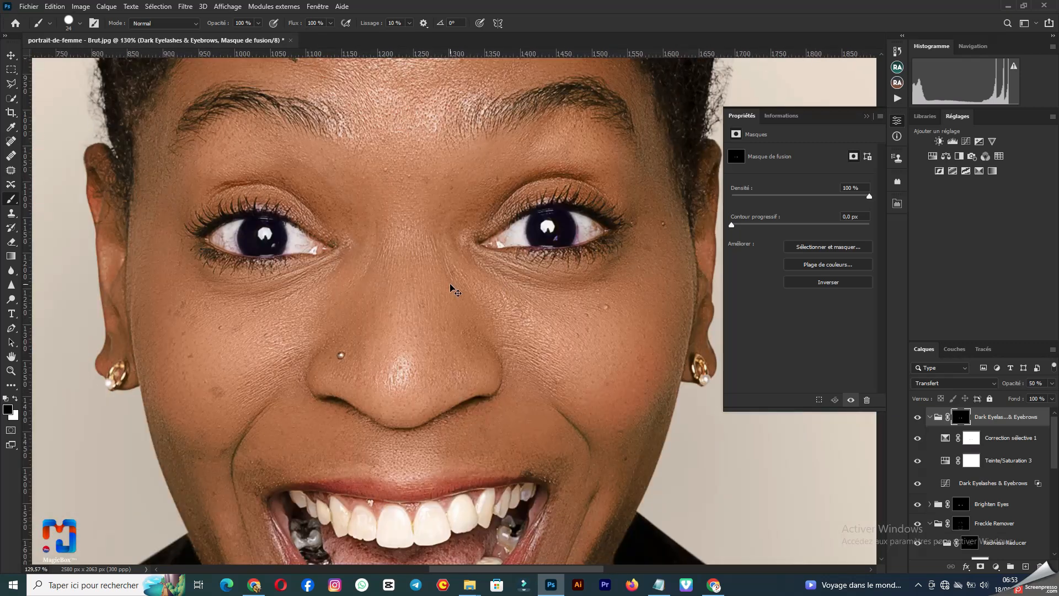
# Run the Lip Enhancer action from the Retouch Lips and Teeth section and dismiss its message
pyautogui.click(897, 100)
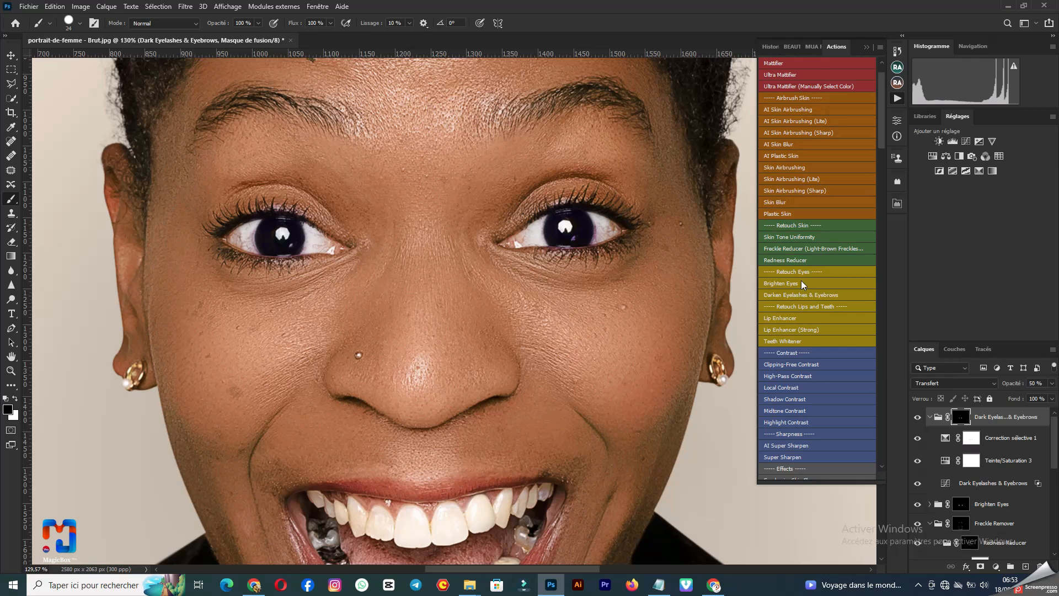
pyautogui.click(815, 317)
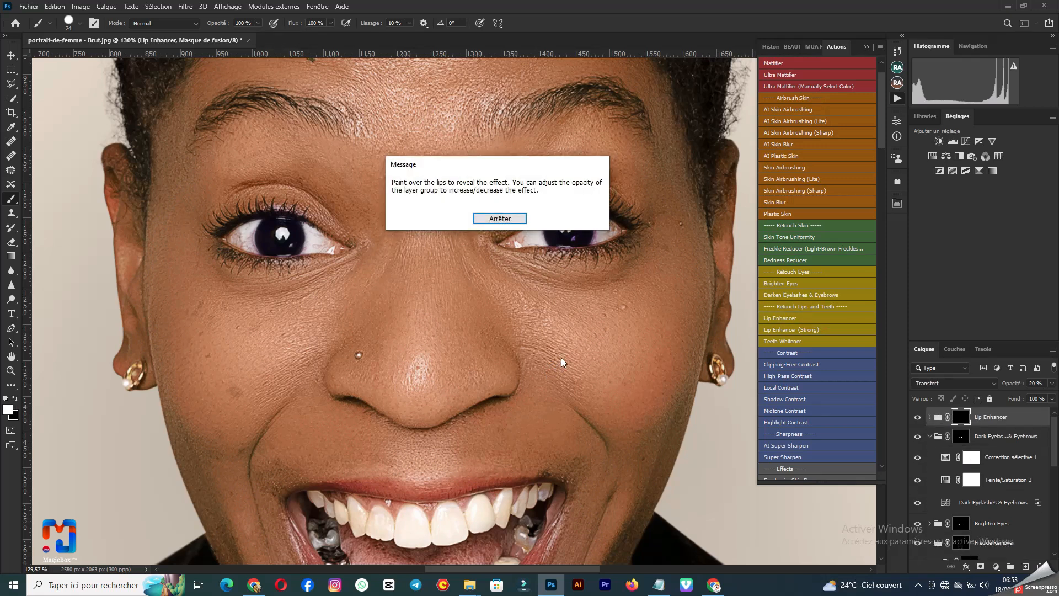
pyautogui.click(513, 220)
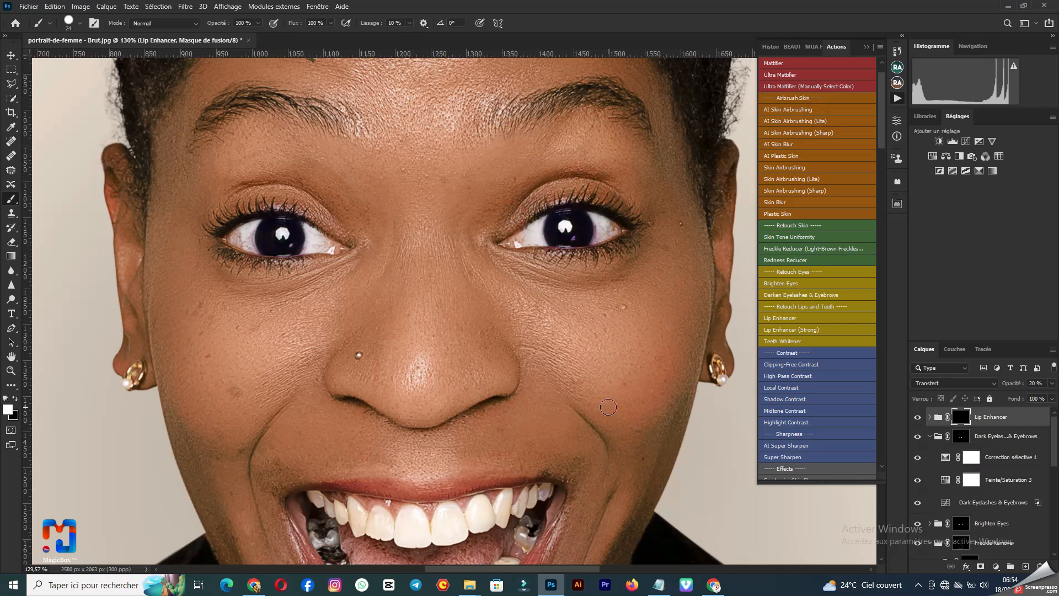
pyautogui.scroll(-1, 699, 390)
pyautogui.scroll(-5, 697, 383)
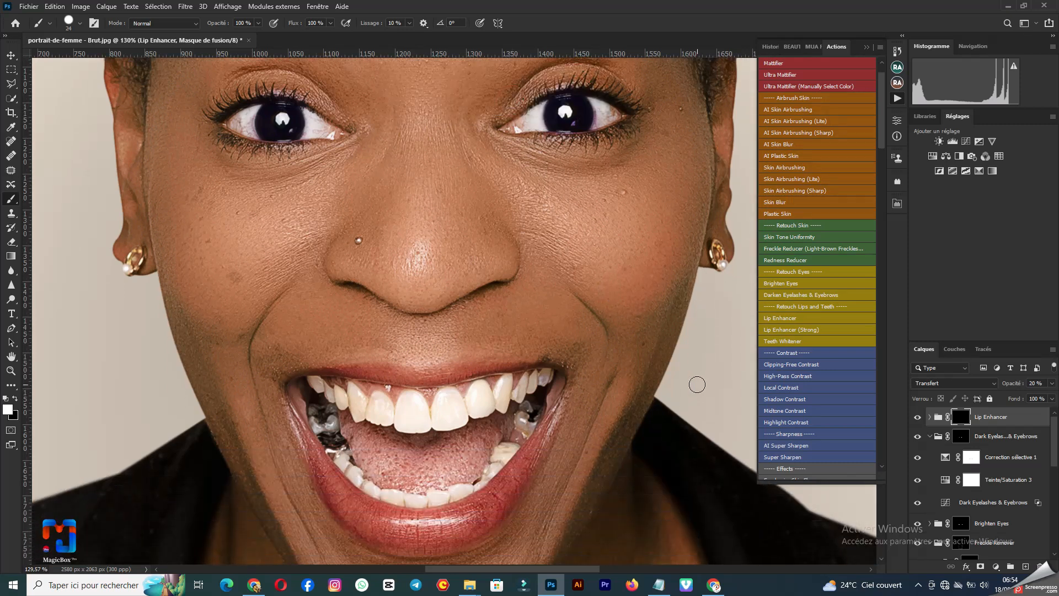
pyautogui.scroll(5, 597, 301)
pyautogui.scroll(-5, 597, 302)
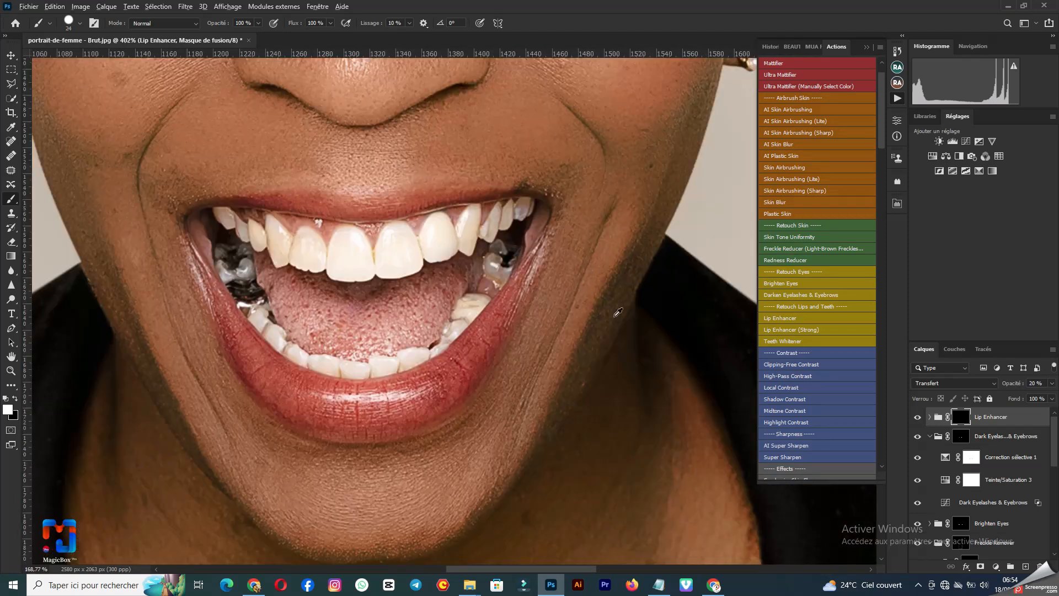
# Set a soft 46 px brush at 29% opacity and paint the Lip Enhancer mask over the middle of the lower lip
pyautogui.rightClick(587, 359)
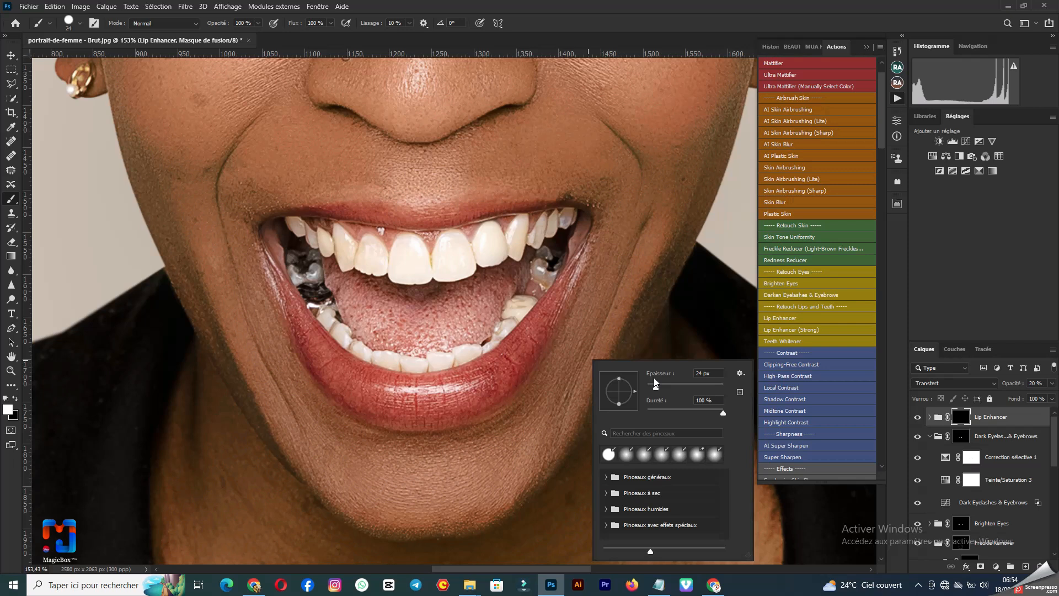
pyautogui.click(674, 387)
pyautogui.click(448, 252)
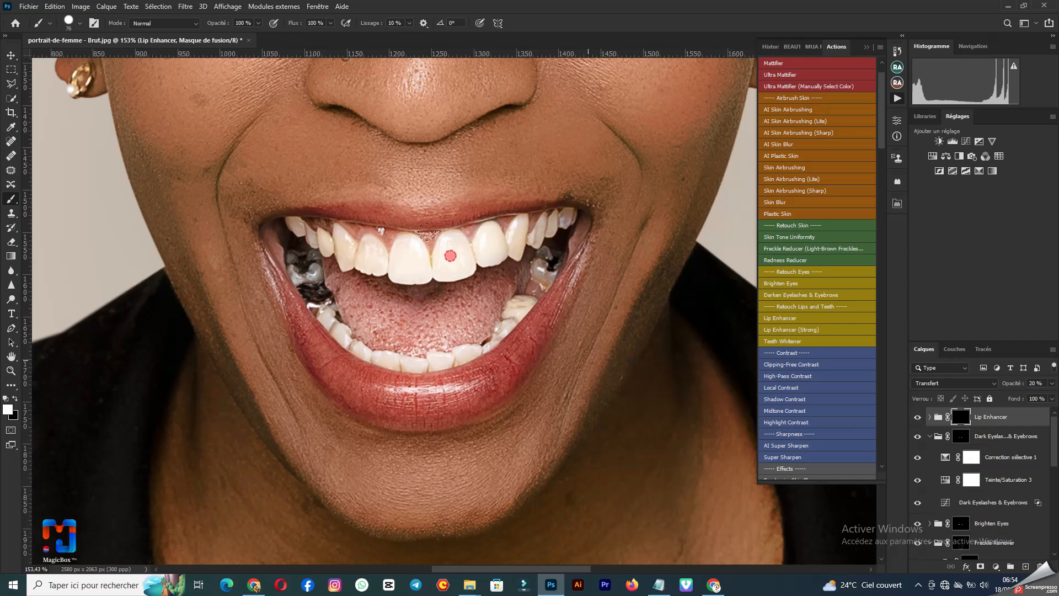
pyautogui.click(259, 23)
pyautogui.click(364, 403)
pyautogui.click(395, 401)
pyautogui.click(426, 393)
pyautogui.click(401, 398)
pyautogui.click(343, 362)
pyautogui.click(361, 382)
pyautogui.click(918, 418)
pyautogui.click(918, 418)
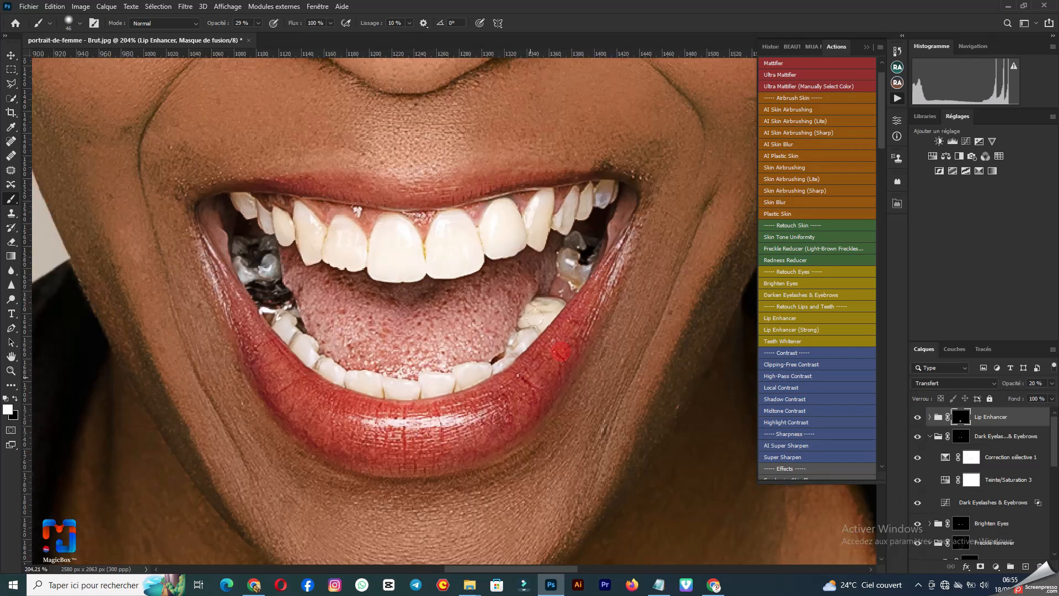
# Paint the Lip Enhancer mask over the rest of the lower lip, the mouth corners and the upper lip
pyautogui.click(536, 375)
pyautogui.moveTo(485, 433); pyautogui.dragTo(486, 412)
pyautogui.click(232, 259)
pyautogui.click(286, 396)
pyautogui.click(452, 375)
pyautogui.click(562, 329)
pyautogui.click(510, 181)
pyautogui.click(308, 206)
pyautogui.click(385, 213)
pyautogui.click(240, 291)
pyautogui.click(294, 207)
pyautogui.click(451, 240)
pyautogui.click(336, 305)
pyautogui.click(483, 331)
pyautogui.click(285, 240)
pyautogui.click(376, 346)
pyautogui.click(295, 242)
# Compare the lips with the Lip Enhancer group hidden and shown
pyautogui.click(918, 417)
pyautogui.click(917, 417)
pyautogui.click(918, 417)
pyautogui.click(917, 417)
pyautogui.scroll(-5, 432, 169)
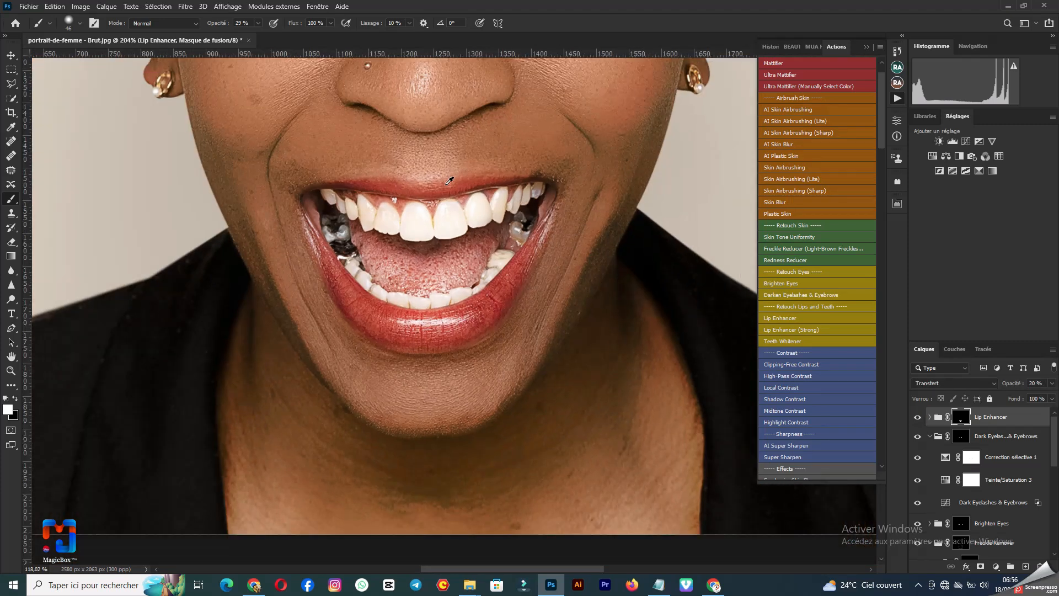
pyautogui.scroll(3, 449, 181)
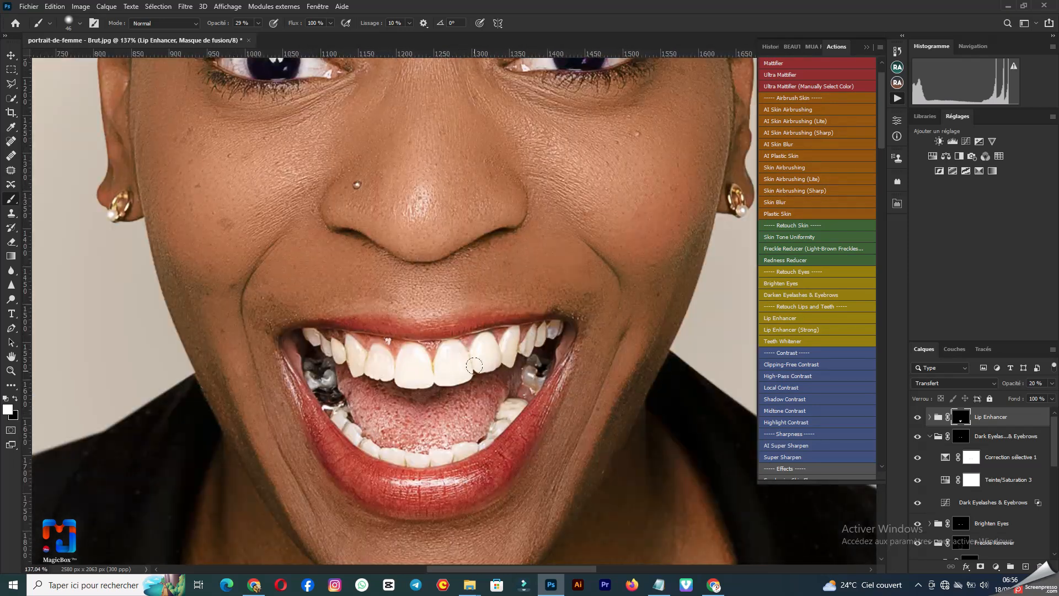
pyautogui.click(917, 416)
pyautogui.click(917, 417)
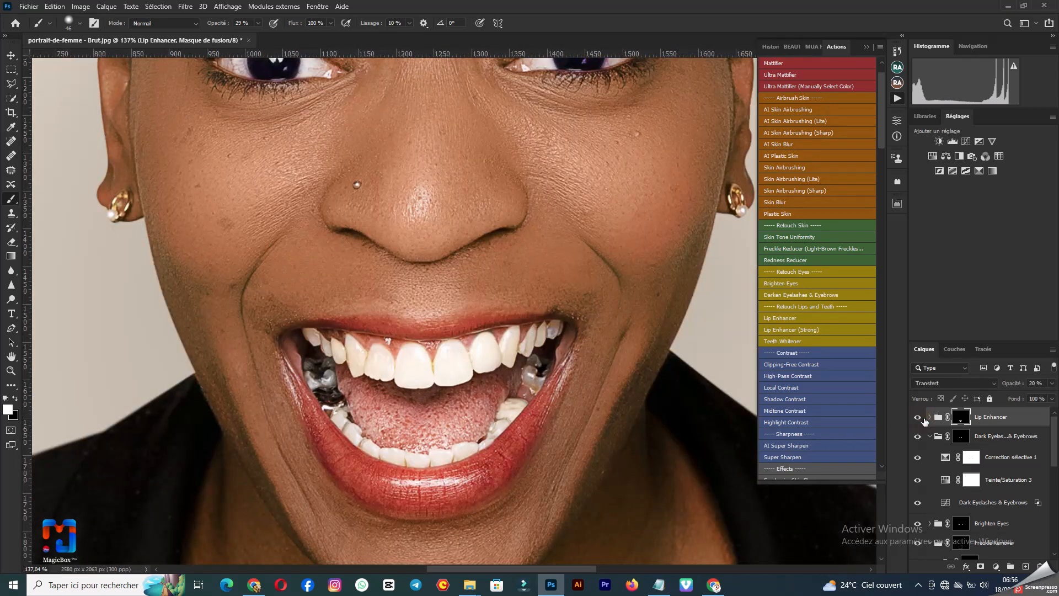
# Run the Lip Enhancer (Strong) action, paint its mask over both lips and compare the group hidden and shown
pyautogui.click(814, 340)
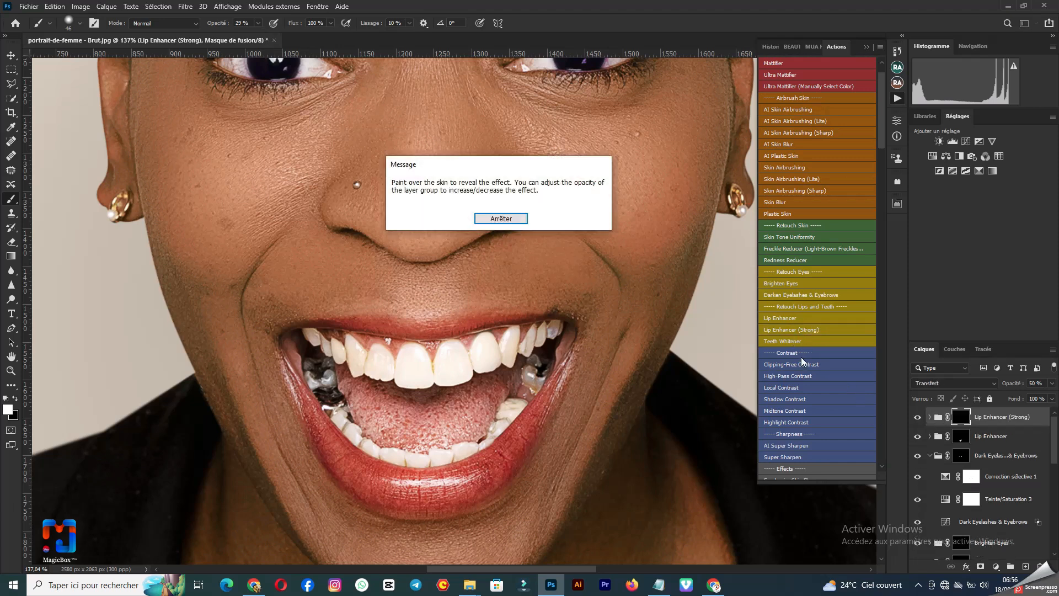
pyautogui.click(511, 221)
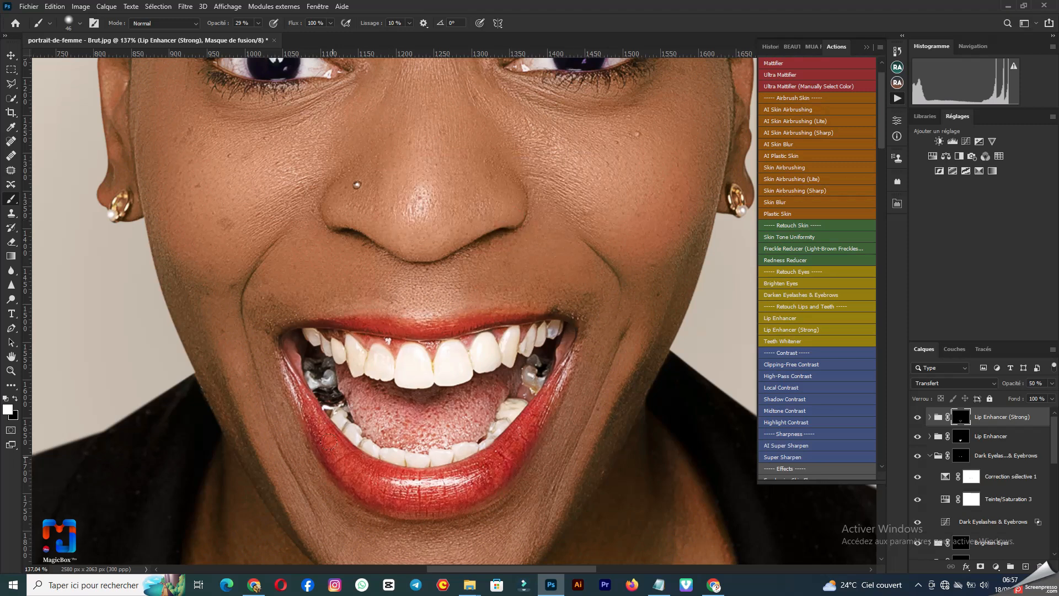
pyautogui.click(917, 418)
pyautogui.click(917, 418)
pyautogui.click(917, 420)
pyautogui.click(918, 418)
# Set the hue to -27 in the Hue/Saturation layer of the Lip Enhancer (Strong) group
pyautogui.click(930, 417)
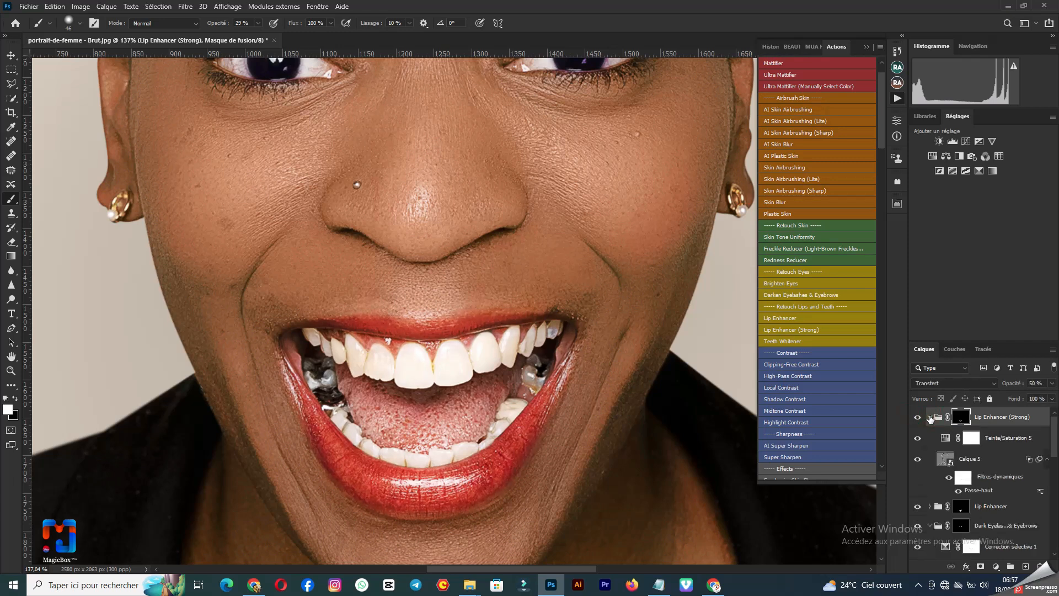
pyautogui.doubleClick(947, 439)
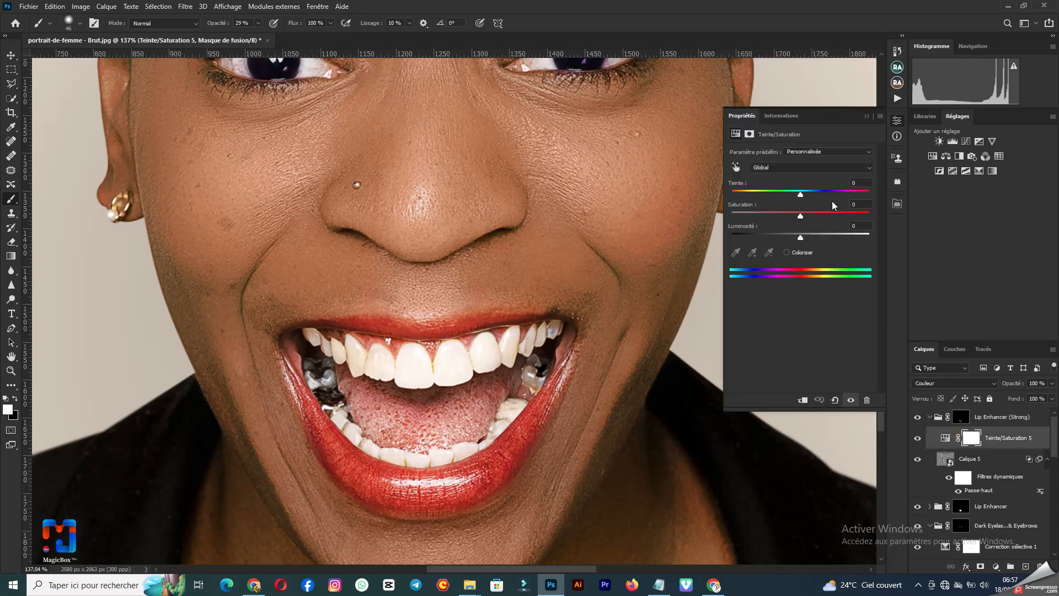
pyautogui.moveTo(802, 194)
pyautogui.mouseDown()
pyautogui.moveTo(869, 202)
pyautogui.moveTo(759, 177)
pyautogui.moveTo(779, 177)
pyautogui.moveTo(729, 196)
pyautogui.moveTo(781, 194)
pyautogui.mouseUp()
pyautogui.scroll(-3, 433, 258)
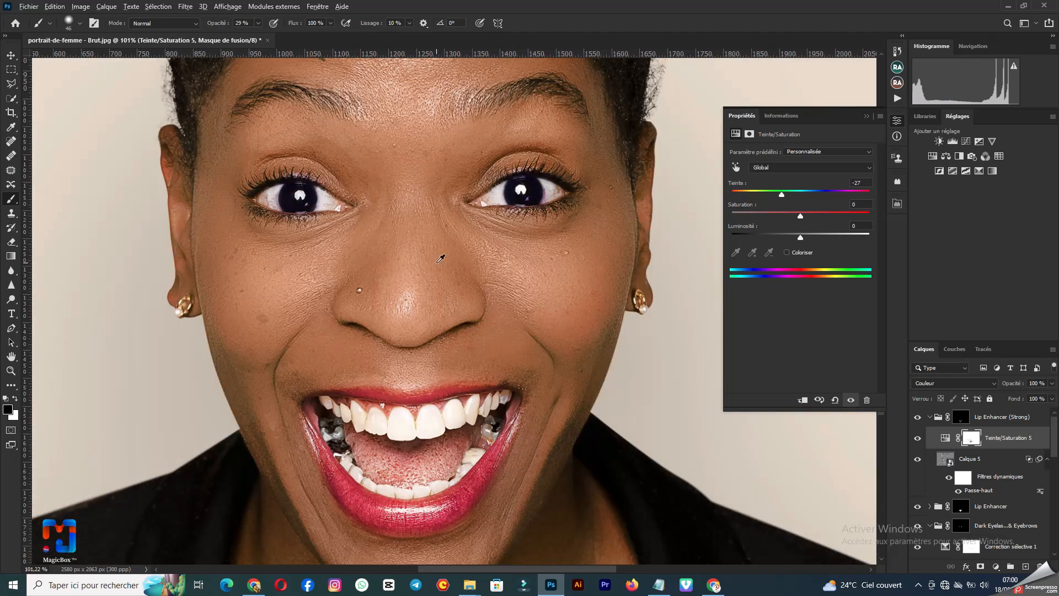
pyautogui.scroll(3, 435, 260)
pyautogui.scroll(-2, 441, 268)
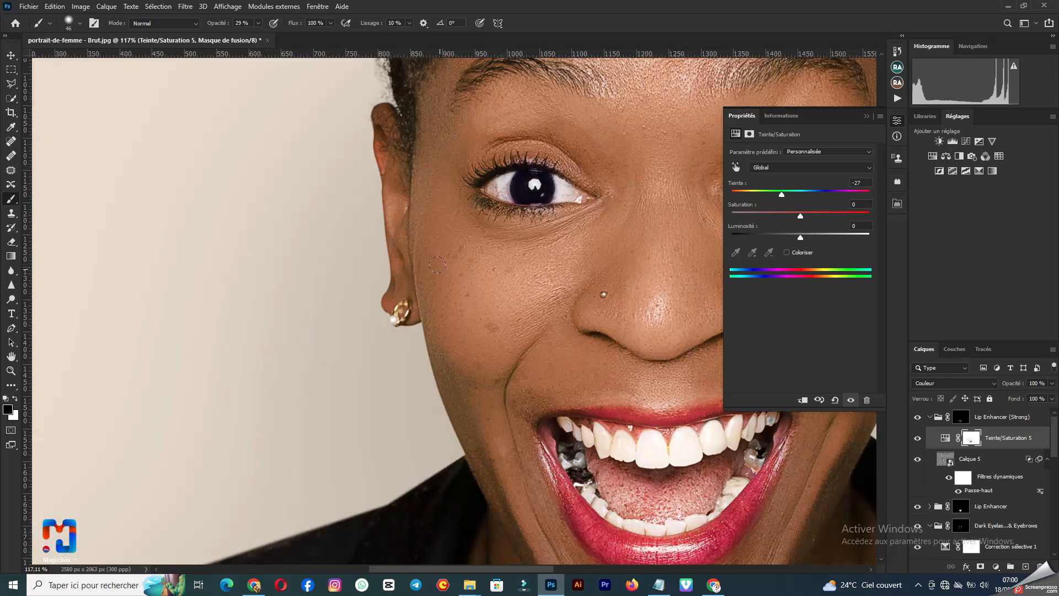
pyautogui.scroll(2, 448, 266)
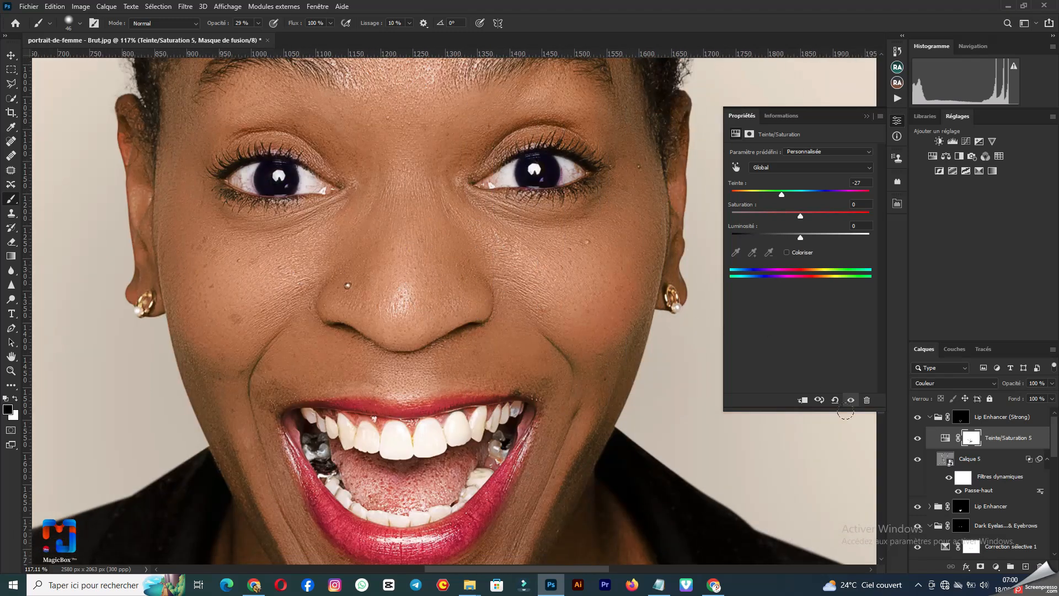
# Run the Teeth Whitener action above the Lip Enhancer (Strong) group and paint its mask over the upper and lower teeth
pyautogui.click(978, 420)
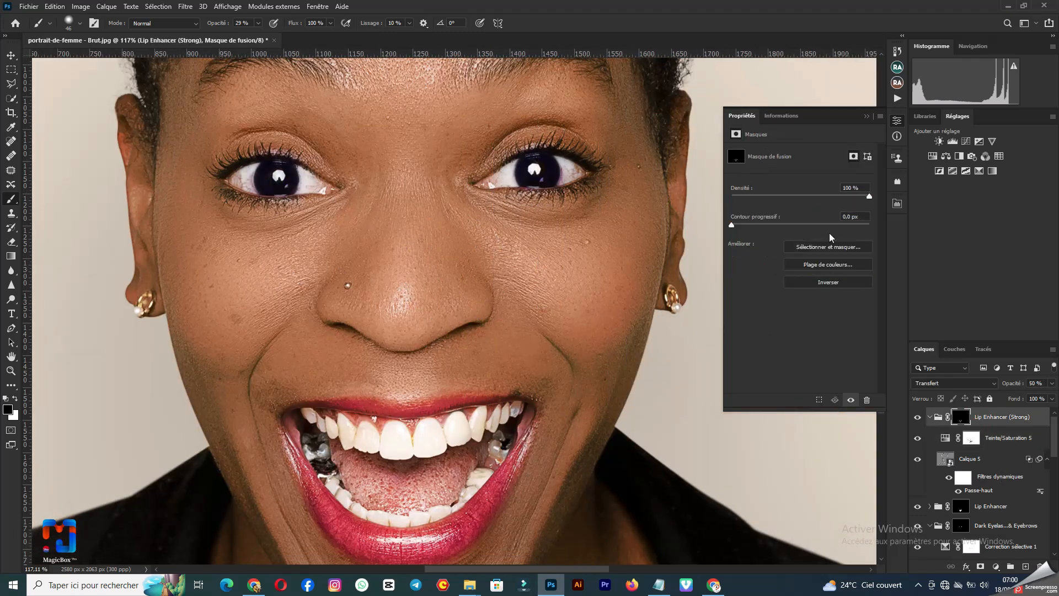
pyautogui.click(897, 98)
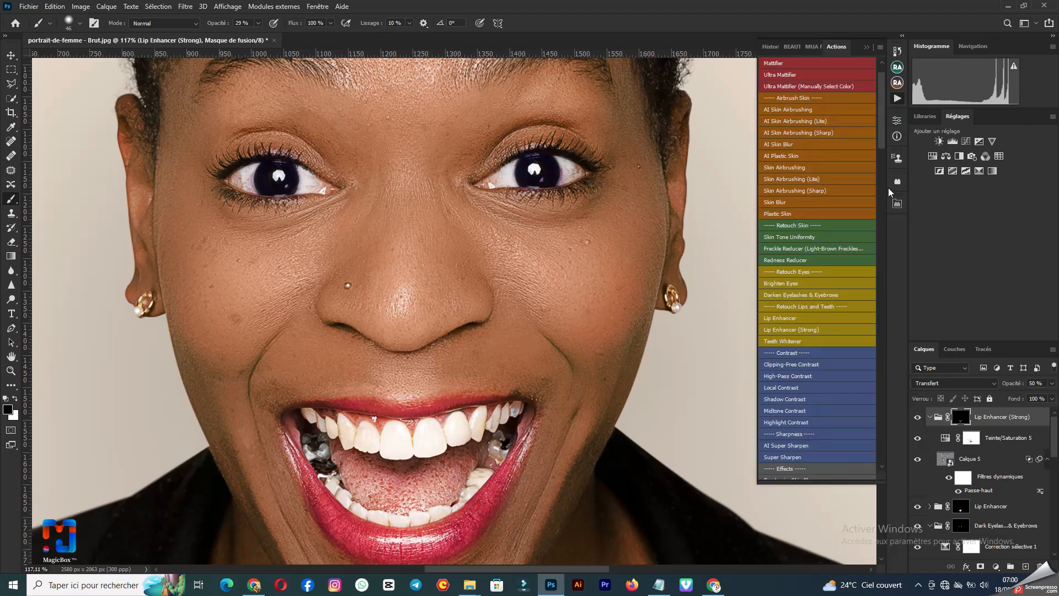
pyautogui.click(793, 342)
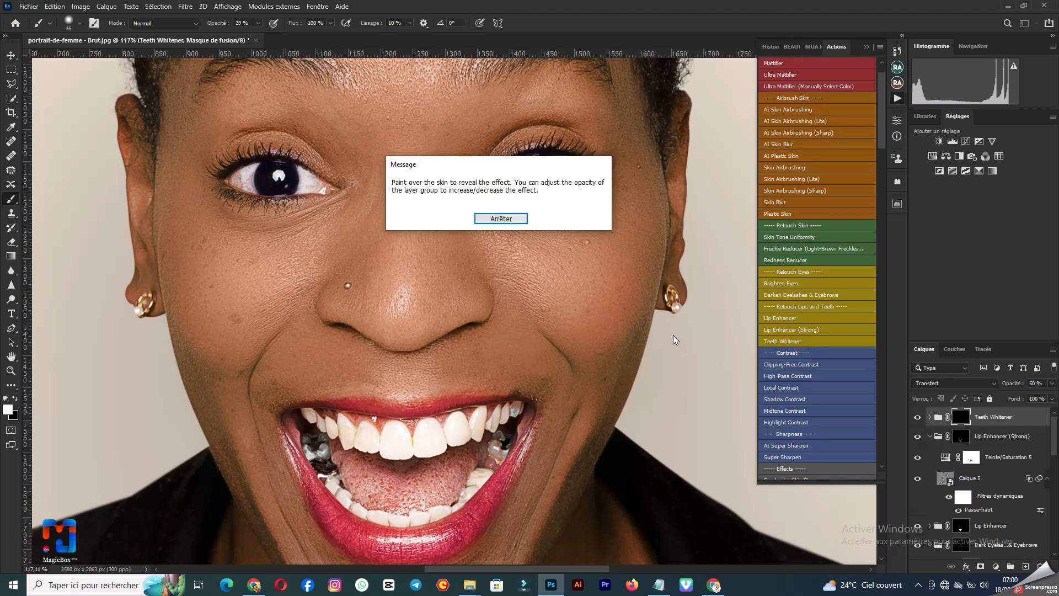
pyautogui.click(501, 219)
pyautogui.scroll(-1, 409, 381)
pyautogui.moveTo(410, 381)
pyautogui.mouseDown()
pyautogui.moveTo(382, 379)
pyautogui.moveTo(383, 391)
pyautogui.moveTo(347, 371)
pyautogui.moveTo(346, 379)
pyautogui.moveTo(331, 358)
pyautogui.moveTo(341, 378)
pyautogui.moveTo(325, 364)
pyautogui.moveTo(327, 424)
pyautogui.moveTo(339, 443)
pyautogui.moveTo(379, 471)
pyautogui.moveTo(439, 459)
pyautogui.moveTo(477, 417)
pyautogui.moveTo(450, 442)
pyautogui.mouseUp()
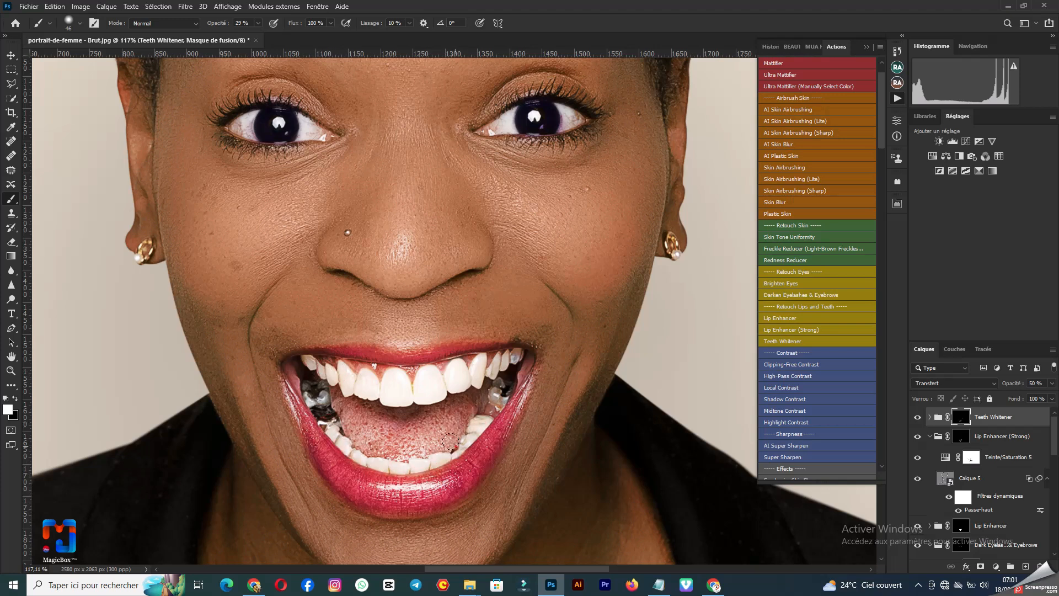
# Compare the teeth with the Teeth Whitener group hidden and shown
pyautogui.click(918, 417)
pyautogui.click(918, 417)
pyautogui.click(918, 417)
pyautogui.click(919, 418)
pyautogui.scroll(3, 523, 278)
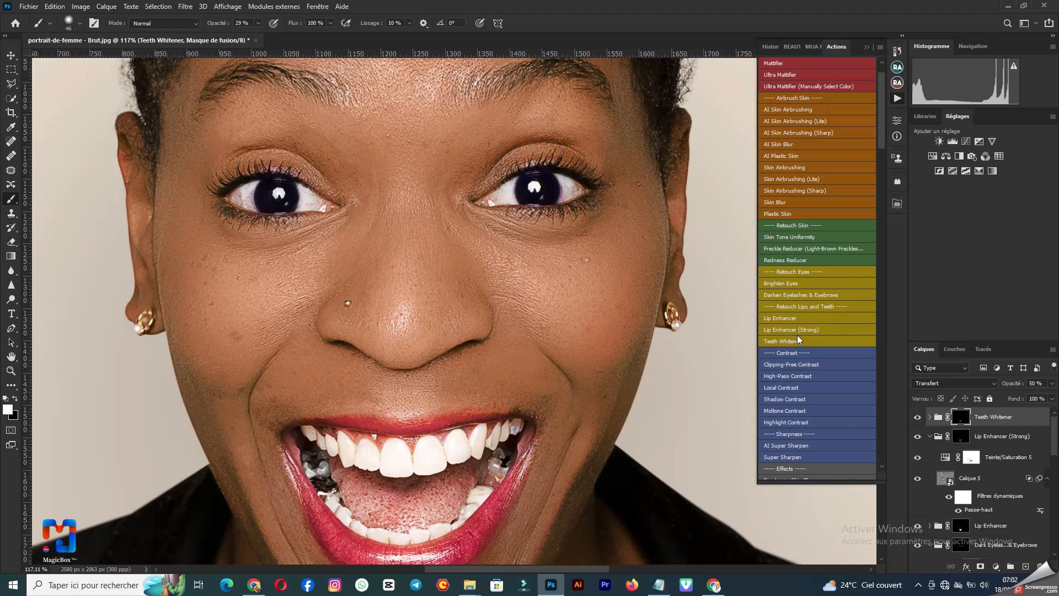
# Run the Clipping-Free Contrast action from the Contrast section and dismiss its message
pyautogui.scroll(-3, 808, 359)
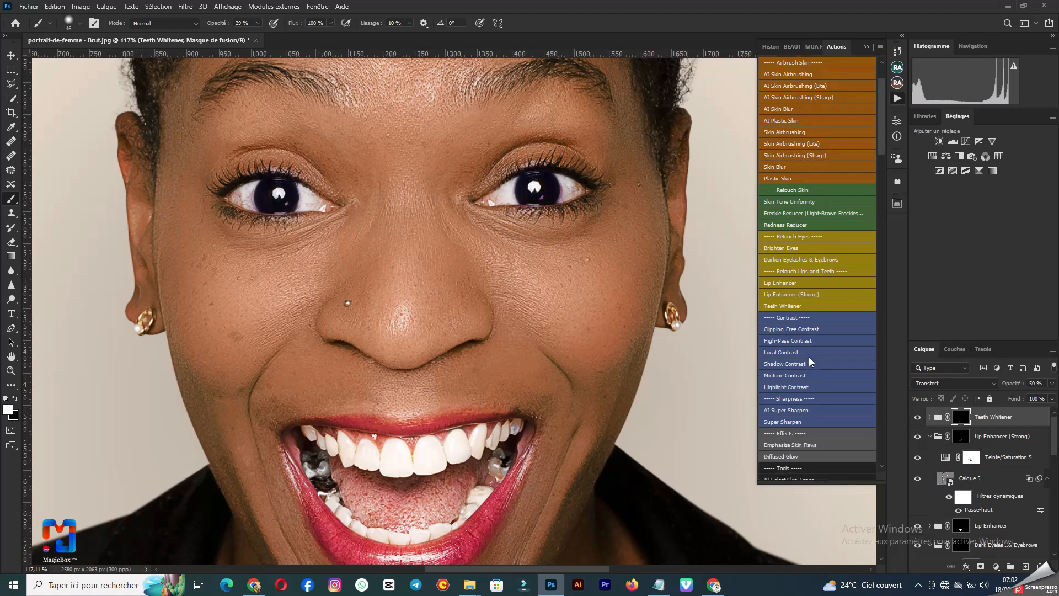
pyautogui.scroll(-2, 808, 361)
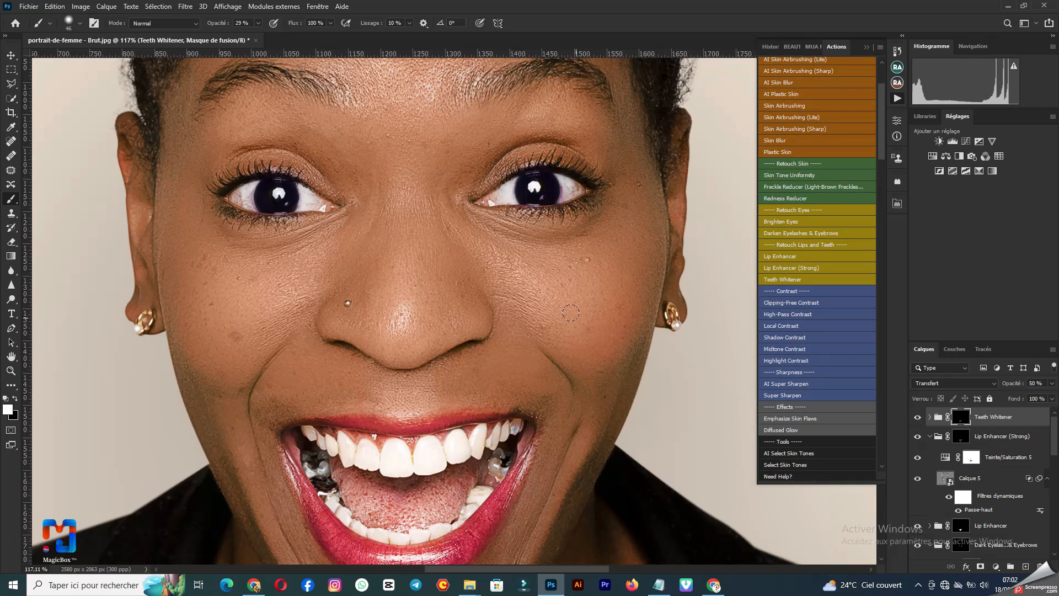
pyautogui.scroll(6, 571, 312)
pyautogui.scroll(-2, 576, 313)
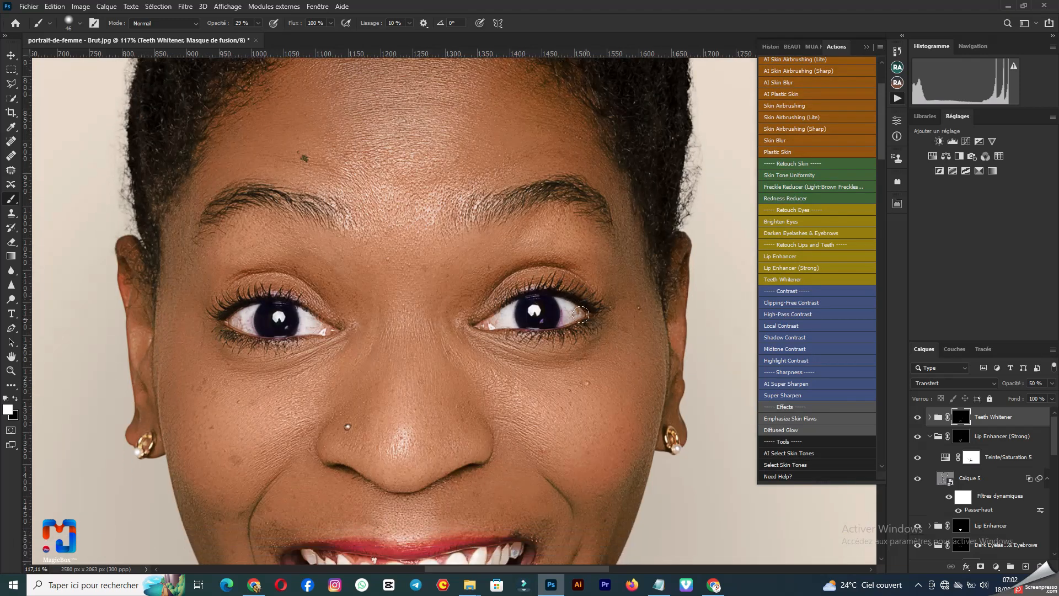
pyautogui.click(807, 303)
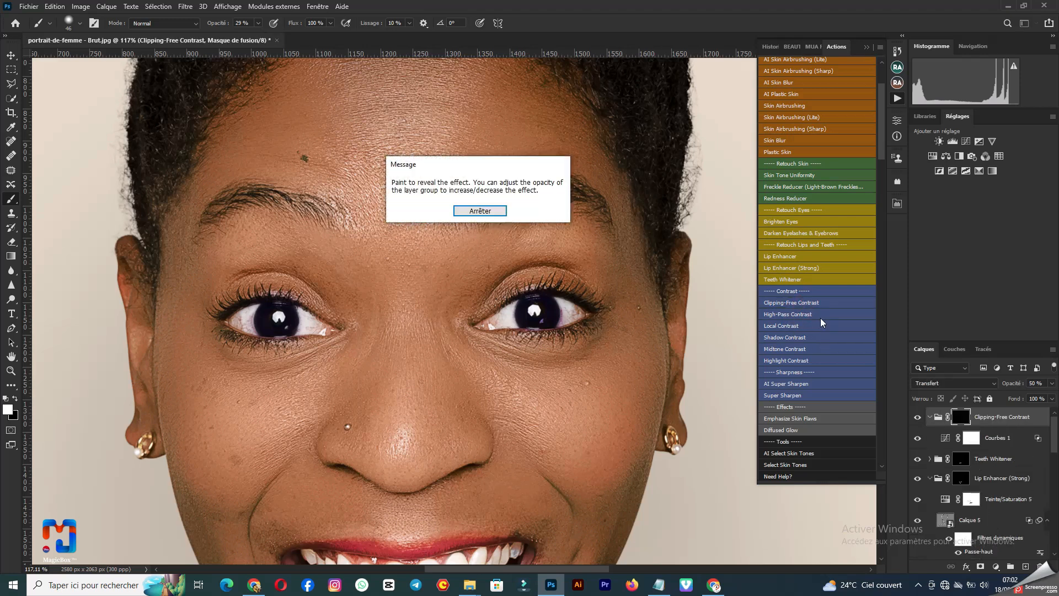
pyautogui.click(485, 211)
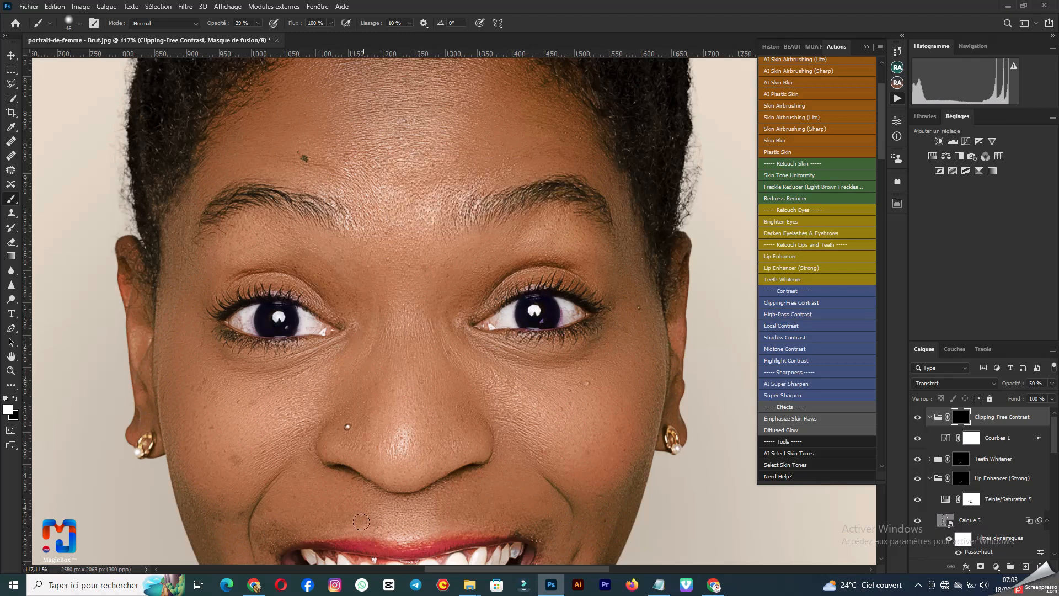
# Paint the Clipping-Free Contrast mask over both eyes and eyebrows, checking the effect with the group hidden and shown
pyautogui.moveTo(536, 334); pyautogui.dragTo(591, 330)
pyautogui.click(917, 418)
pyautogui.click(916, 417)
pyautogui.click(600, 307)
pyautogui.click(579, 198)
pyautogui.click(251, 193)
pyautogui.click(342, 224)
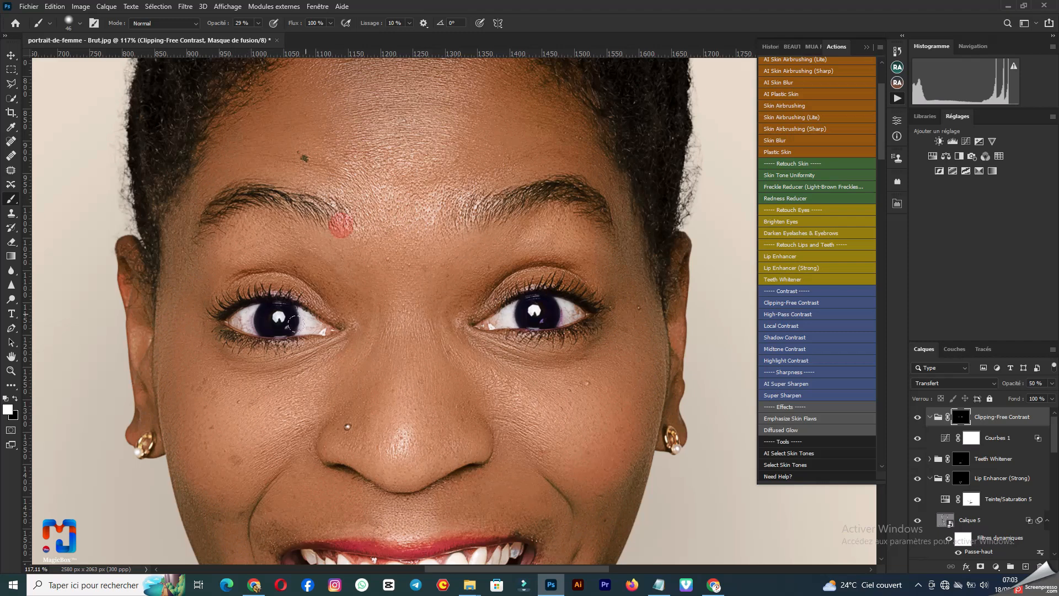
# Enlarge the brush and paint the Clipping-Free Contrast mask over the cheeks and sides of the face, comparing with the group hidden and shown
pyautogui.scroll(-1, 286, 301)
pyautogui.rightClick(449, 371)
pyautogui.click(545, 366)
pyautogui.click(352, 373)
pyautogui.scroll(3, 635, 269)
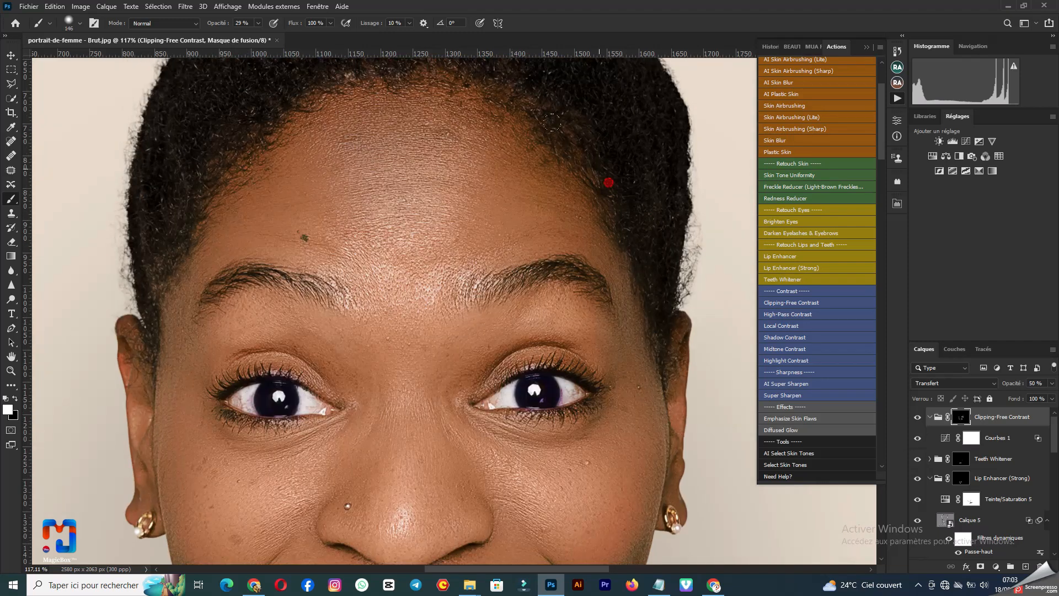
pyautogui.scroll(2, 139, 150)
pyautogui.scroll(-8, 635, 174)
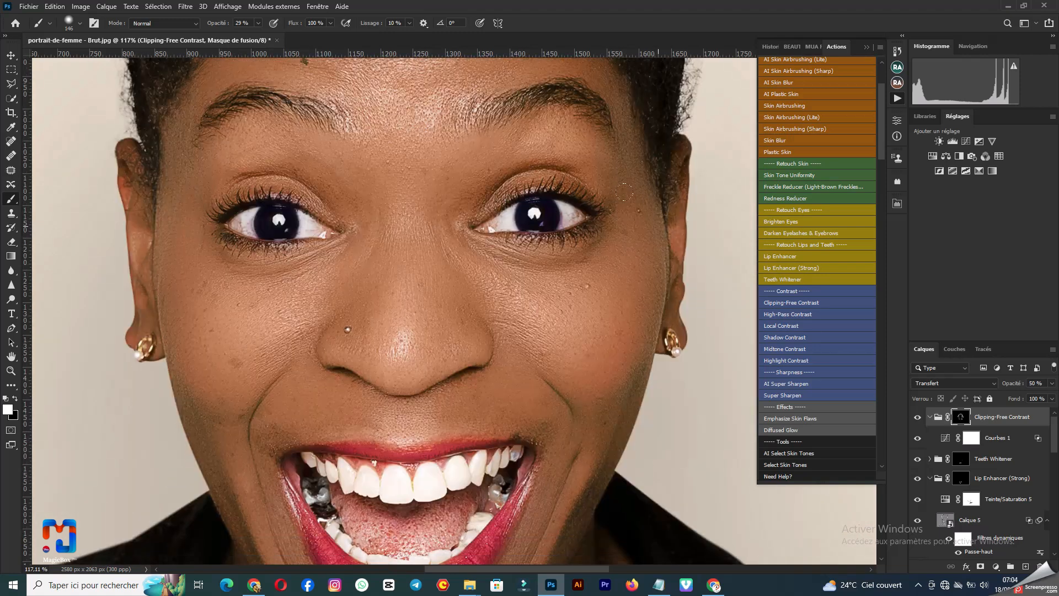
pyautogui.click(918, 416)
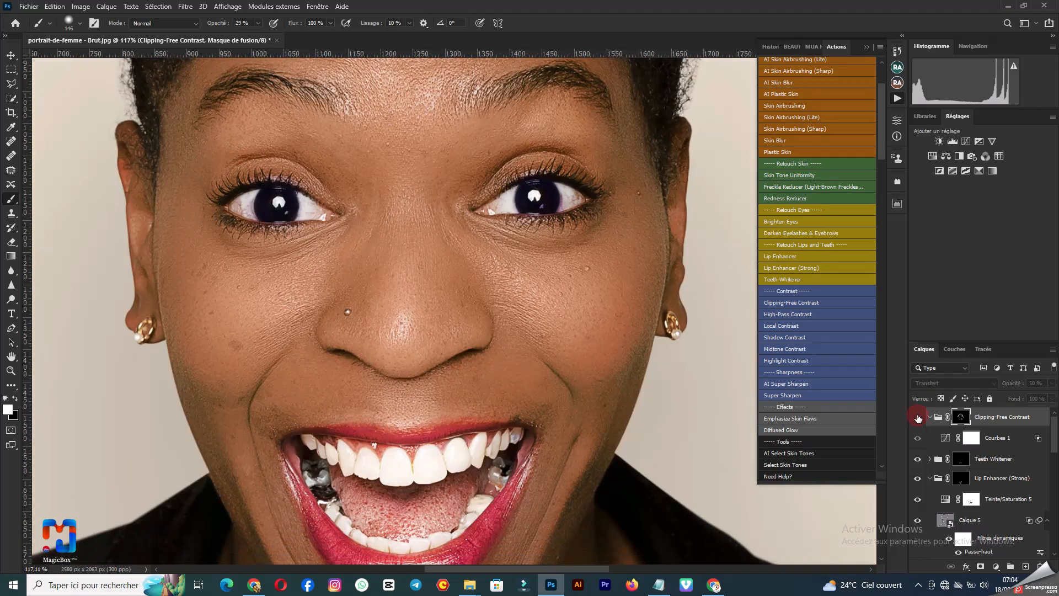
pyautogui.click(917, 417)
pyautogui.scroll(4, 450, 219)
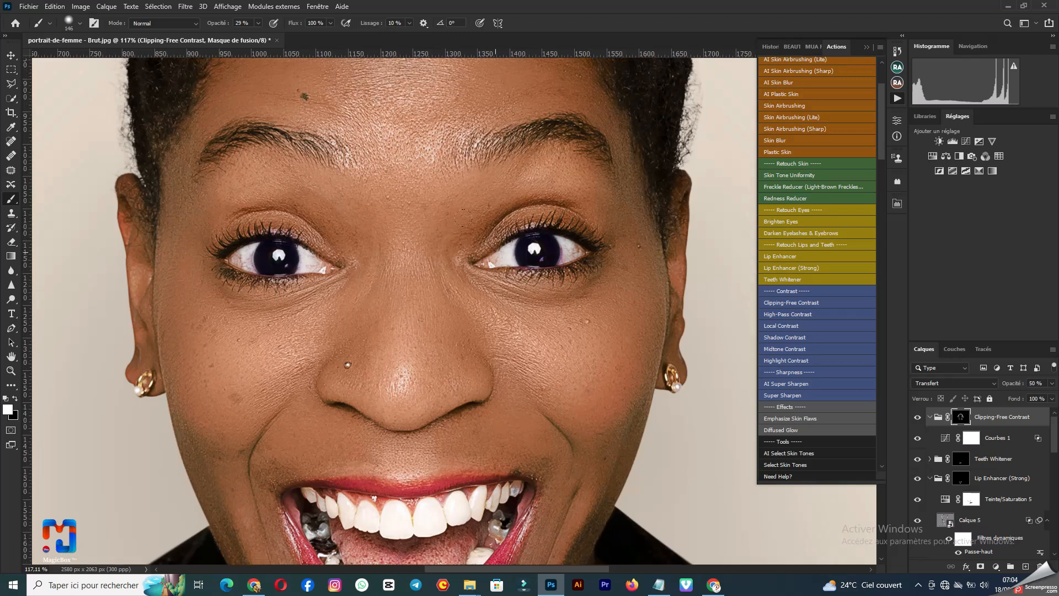
# Run the High-Pass Contrast action, dismiss its message and set the brush size to 175 px
pyautogui.click(816, 315)
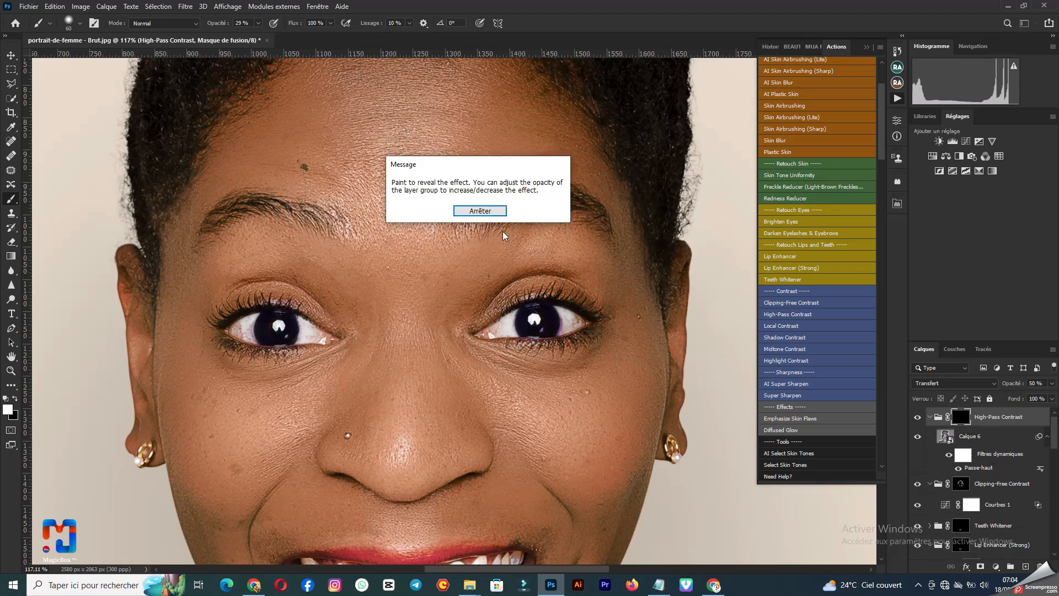
pyautogui.click(480, 209)
pyautogui.rightClick(496, 346)
pyautogui.write('175')
pyautogui.press('Return')
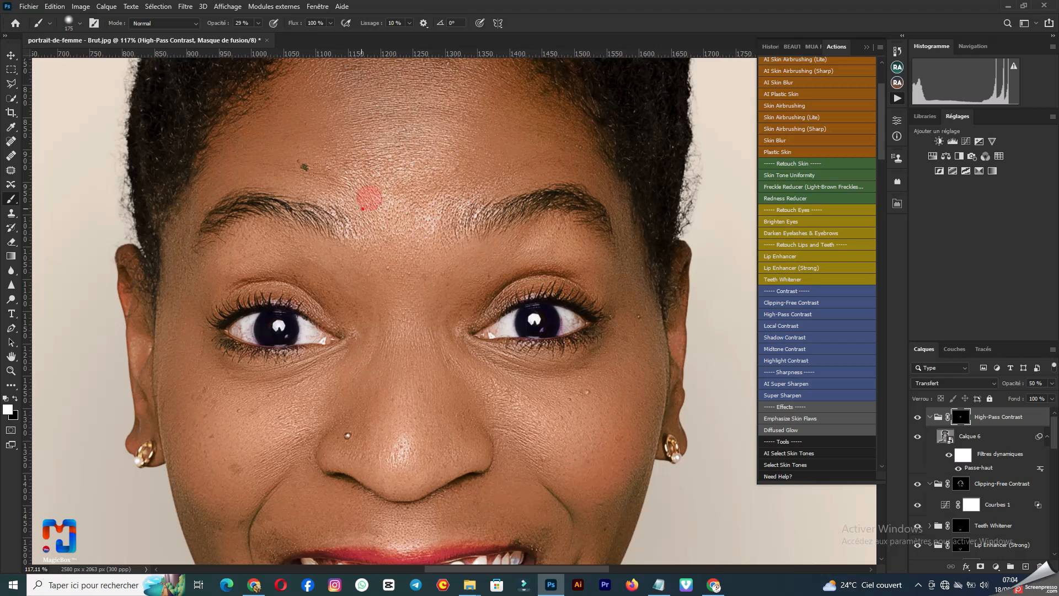
# Paint the High-Pass Contrast mask over the centre of the forehead, nose and cheeks, comparing with the group hidden and shown
pyautogui.scroll(2, 450, 208)
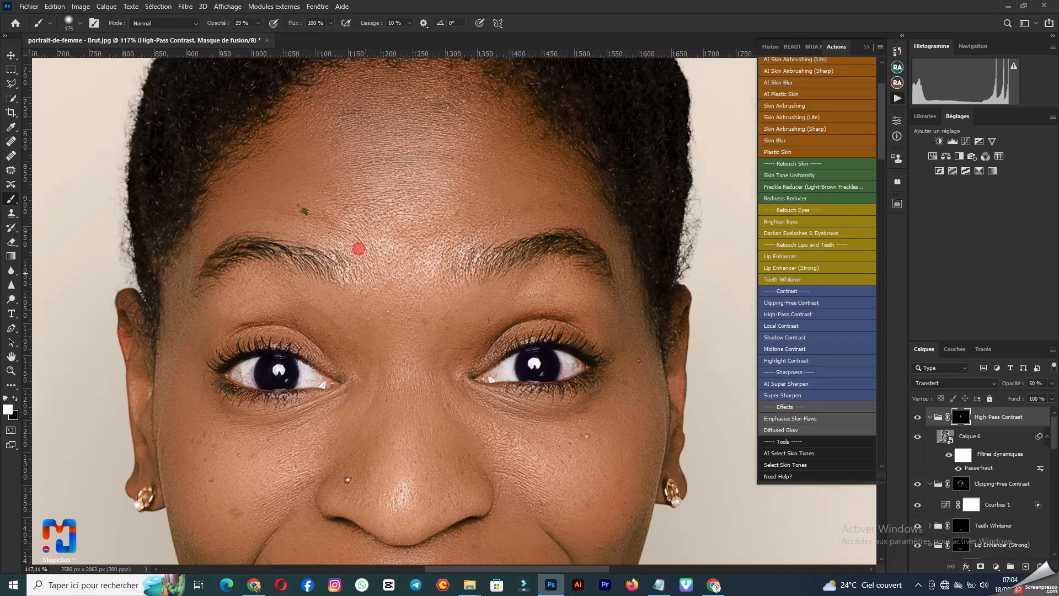
pyautogui.click(919, 418)
pyautogui.click(918, 418)
pyautogui.scroll(-3, 394, 154)
pyautogui.moveTo(537, 390); pyautogui.dragTo(550, 392)
pyautogui.moveTo(482, 345)
pyautogui.mouseDown()
pyautogui.moveTo(383, 467)
pyautogui.moveTo(277, 399)
pyautogui.moveTo(296, 378)
pyautogui.mouseUp()
pyautogui.click(917, 418)
pyautogui.click(918, 417)
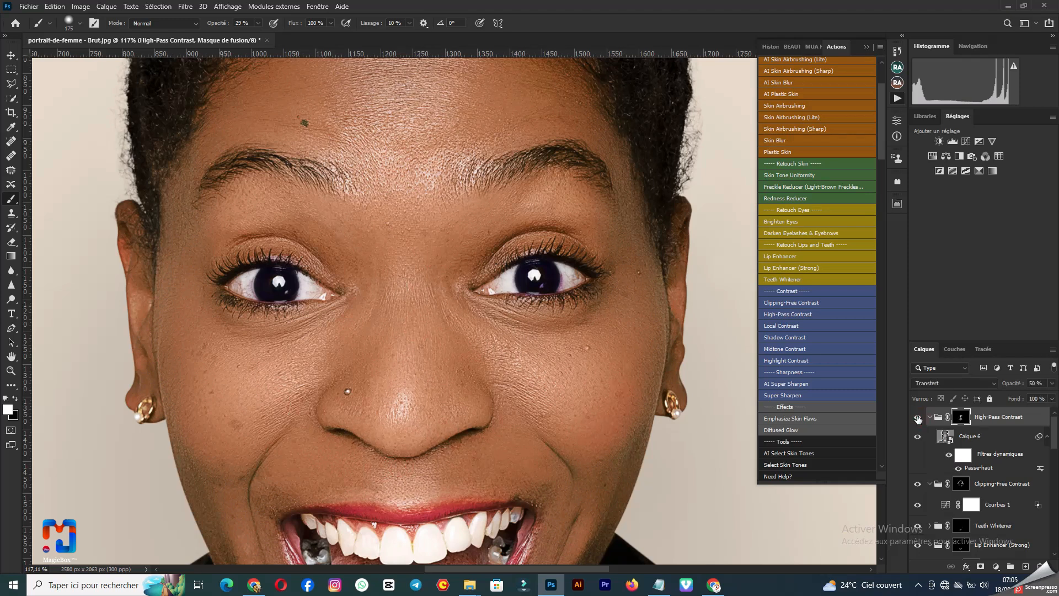
pyautogui.scroll(3, 543, 269)
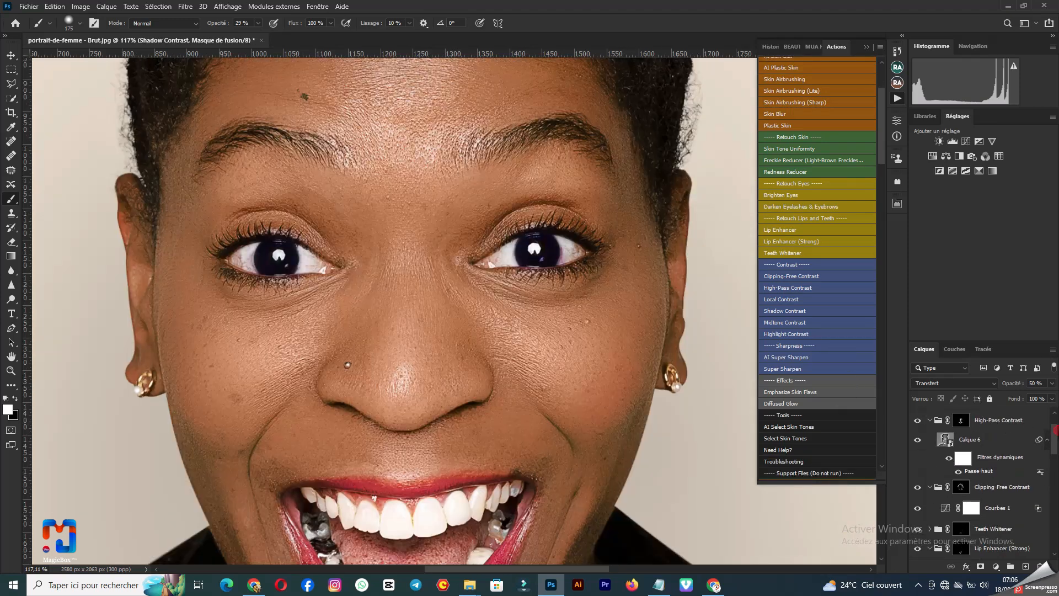
# Select the Lip Enhancer (Strong) group and paint its mask over both upper eyelids with a 50 px brush to create reddish eyeshadow
pyautogui.moveTo(1056, 436); pyautogui.dragTo(1055, 473)
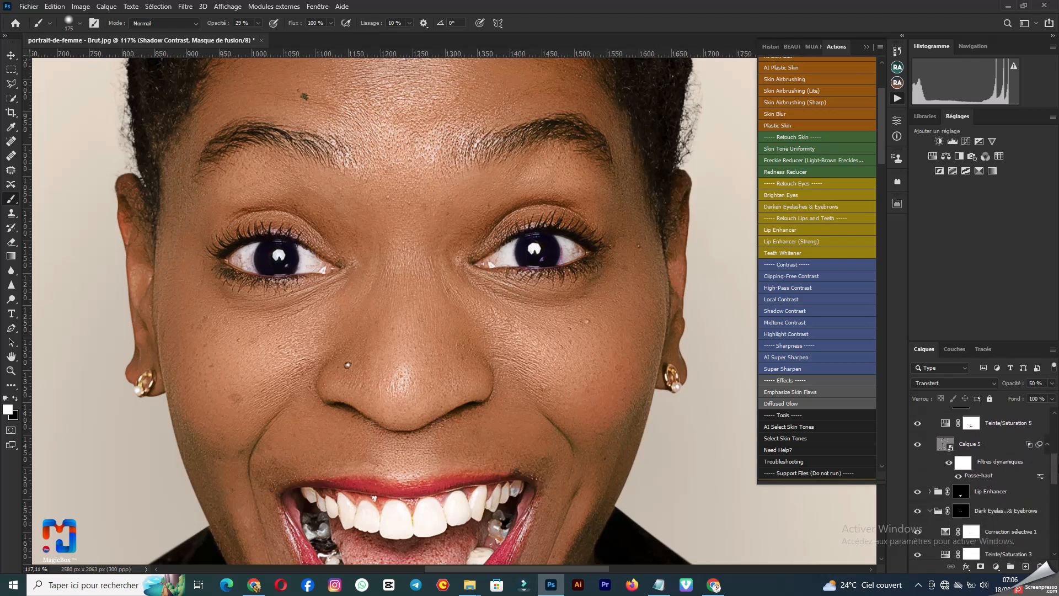
pyautogui.scroll(2, 1001, 451)
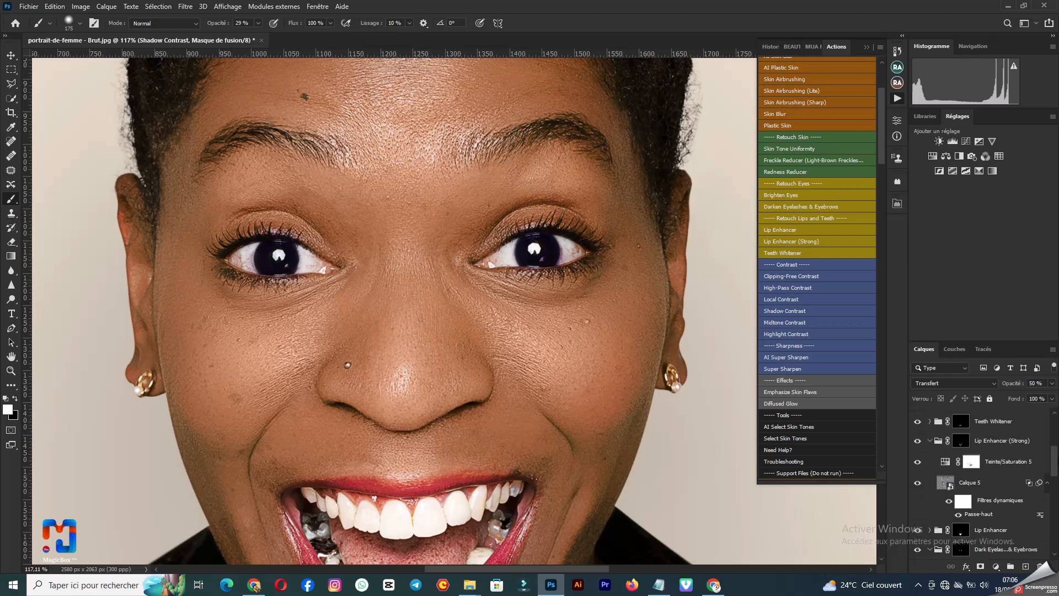
pyautogui.click(998, 446)
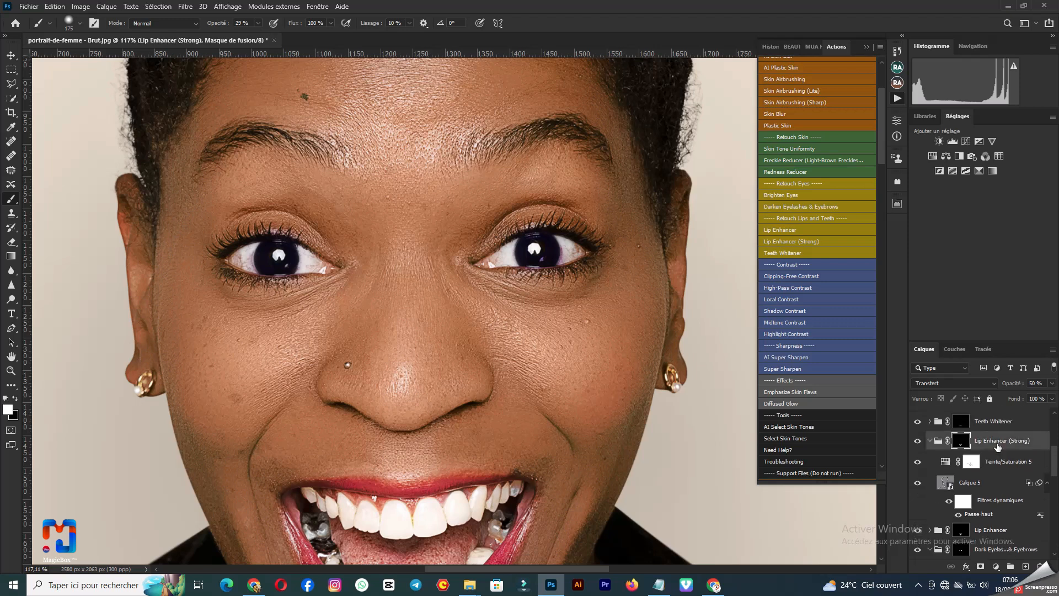
pyautogui.rightClick(456, 303)
pyautogui.moveTo(586, 373); pyautogui.dragTo(577, 371)
pyautogui.click(471, 235)
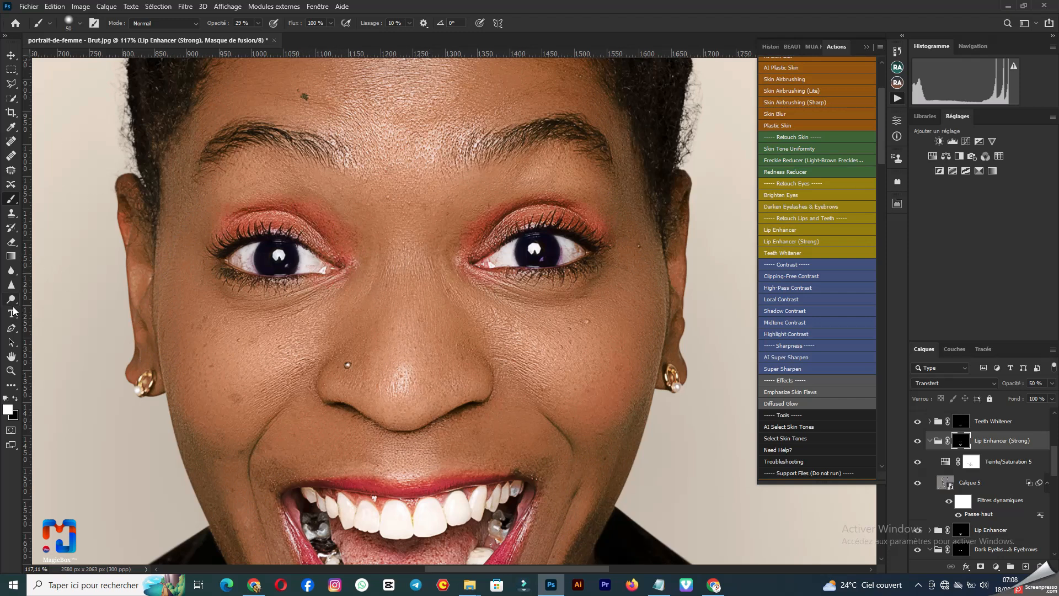
# Switch the brush to black and clean up the eyeshadow's outer edge on the Lip Enhancer (Strong) mask
pyautogui.click(14, 399)
pyautogui.moveTo(600, 206); pyautogui.dragTo(608, 212)
pyautogui.scroll(-3, 449, 252)
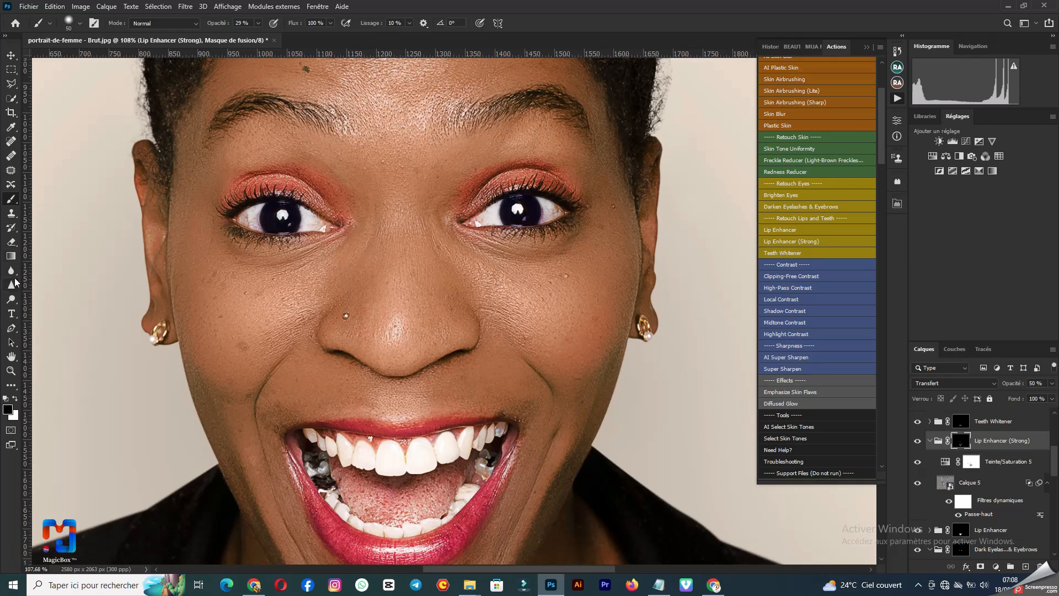
pyautogui.scroll(1, 488, 227)
pyautogui.scroll(5, 1001, 439)
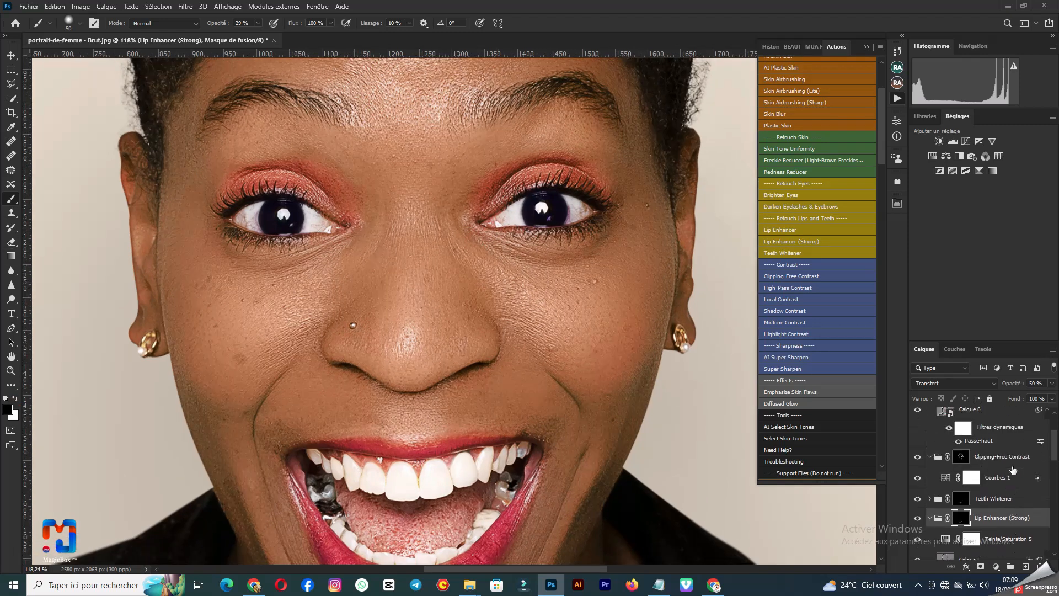
# Run the AI Super Sharpen action above the Shadow Contrast group and dismiss its message
pyautogui.click(987, 423)
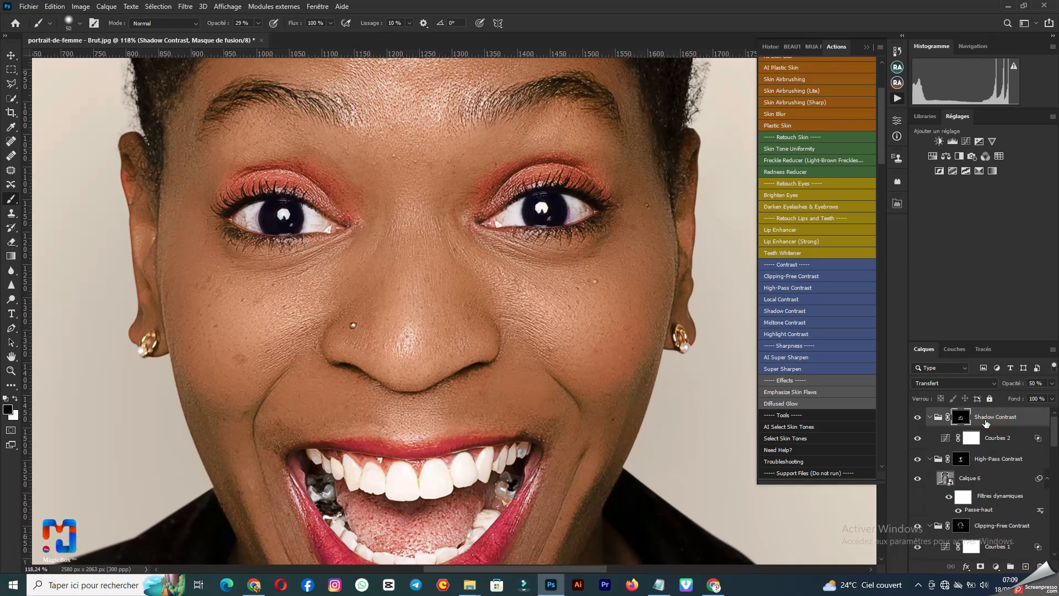
pyautogui.scroll(-1, 812, 345)
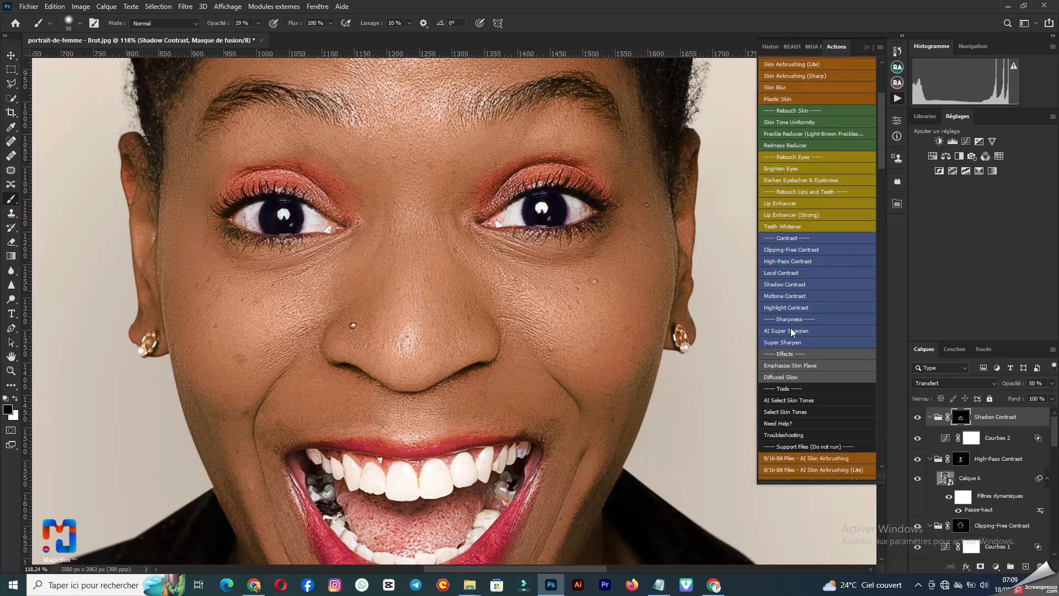
pyautogui.click(792, 330)
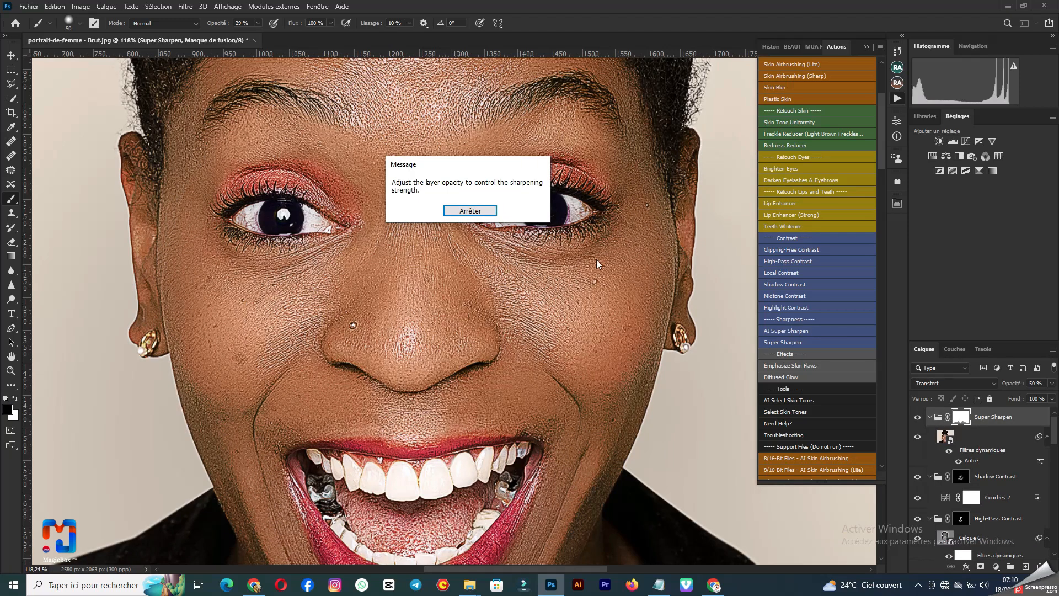
pyautogui.click(468, 210)
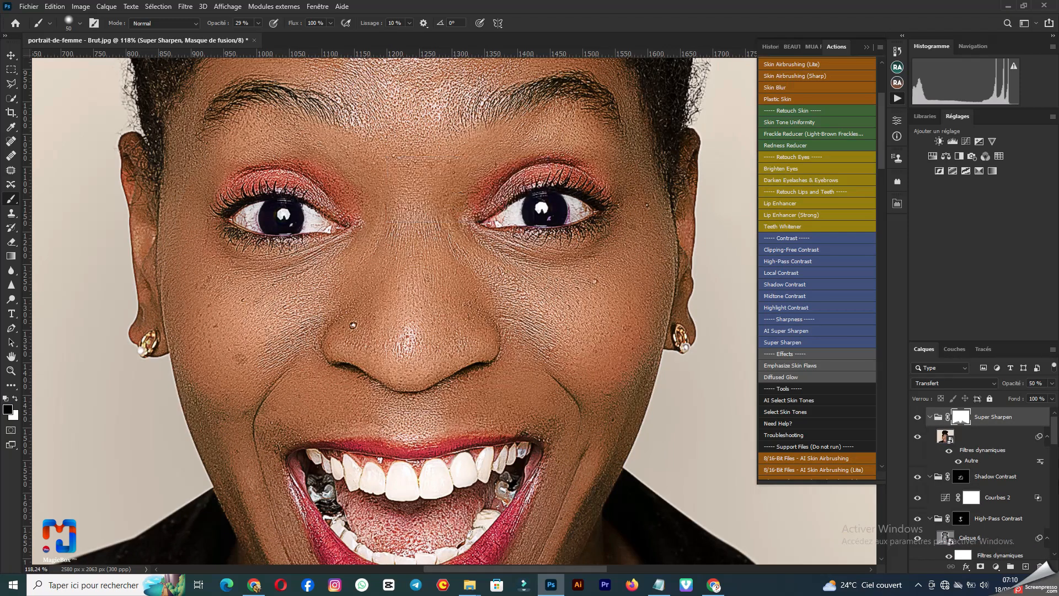
# Set the Super Sharpen group's opacity to 16% and compare the portrait with the group hidden and shown
pyautogui.click(1053, 386)
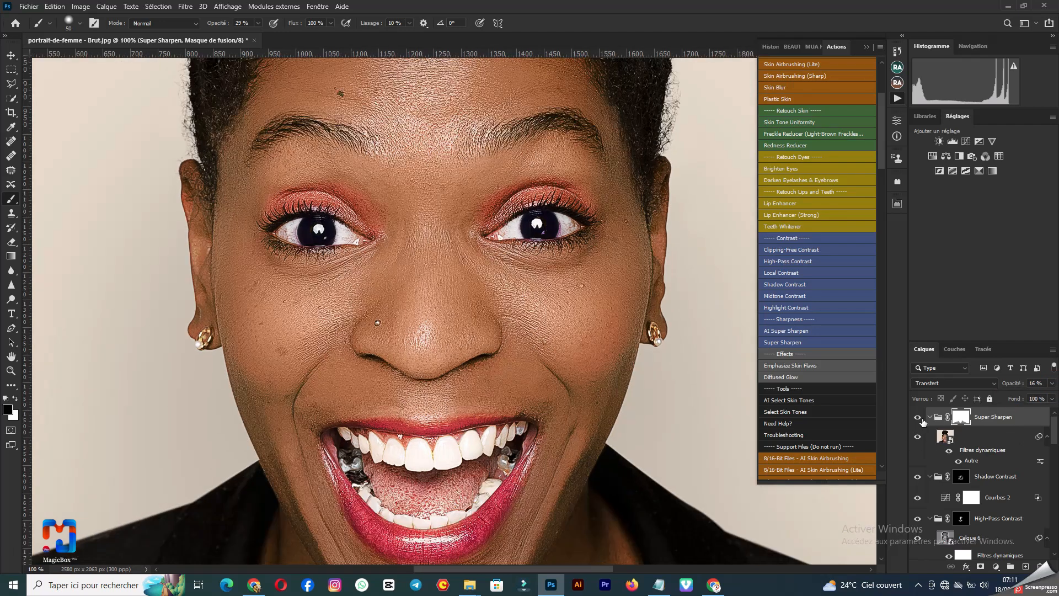
pyautogui.click(921, 419)
pyautogui.click(921, 419)
pyautogui.scroll(-2, 501, 321)
pyautogui.scroll(2, 510, 321)
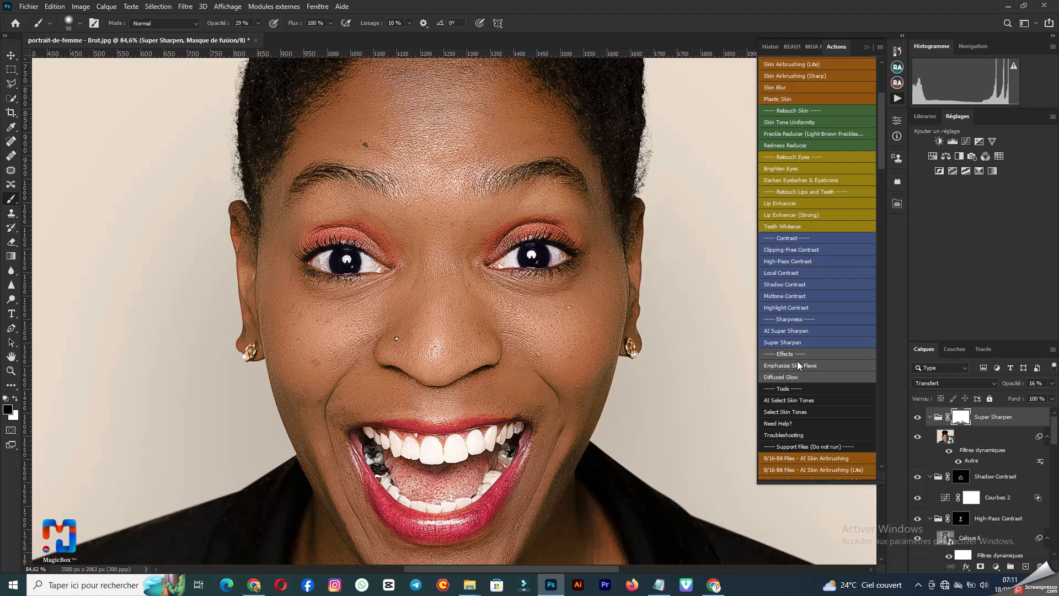
# Run the Emphasize Skin Flaws action, dismiss its message and paint its mask over both cheeks with the 300 px brush
pyautogui.click(812, 366)
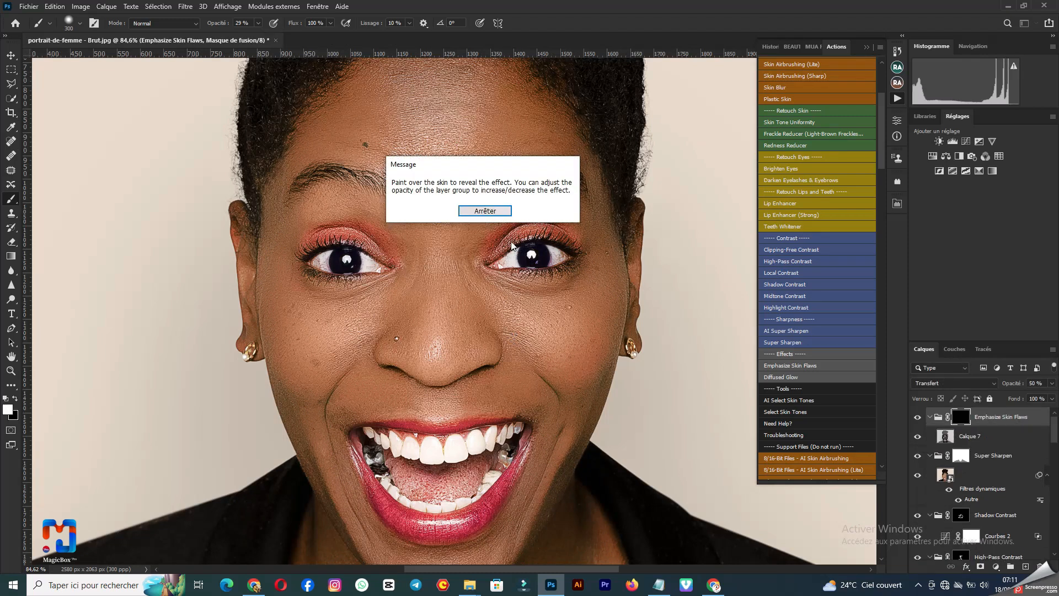
pyautogui.click(485, 210)
pyautogui.click(567, 339)
pyautogui.click(319, 365)
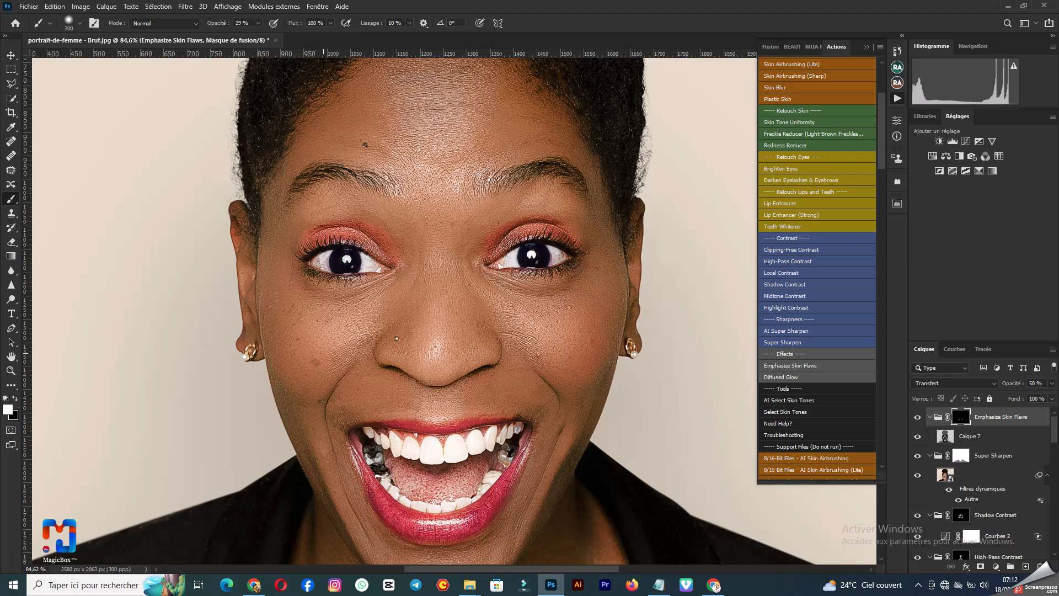
pyautogui.click(574, 341)
pyautogui.click(325, 349)
# Lower the brush opacity to 11% and paint the Emphasize Skin Flaws mask over the forehead and between the eyebrows
pyautogui.scroll(-5, 538, 323)
pyautogui.scroll(5, 535, 325)
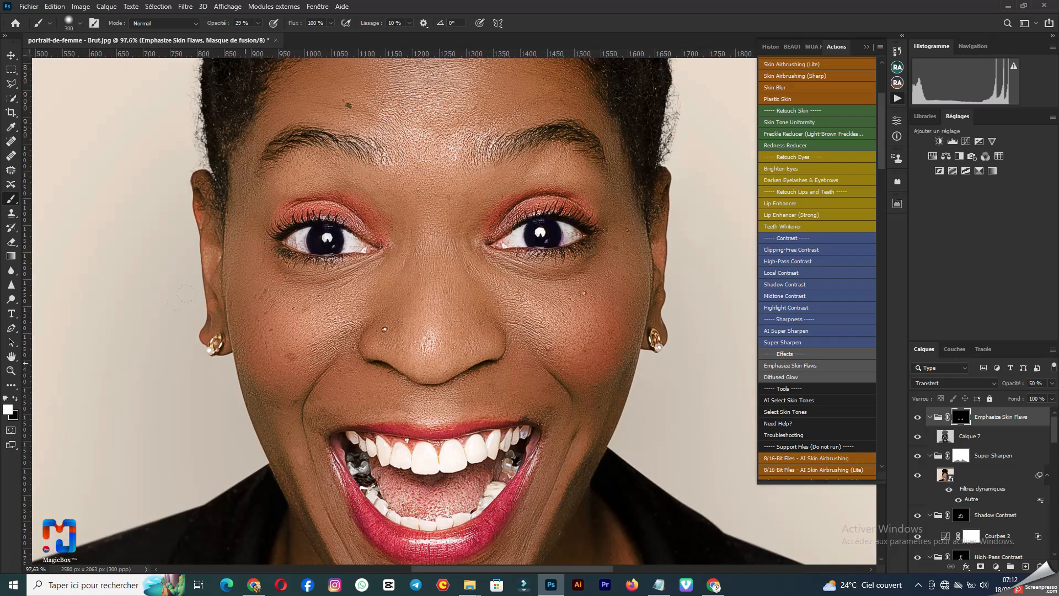
pyautogui.scroll(2, 187, 248)
pyautogui.click(258, 23)
pyautogui.click(248, 35)
pyautogui.scroll(5, 451, 181)
pyautogui.click(452, 180)
pyautogui.click(422, 275)
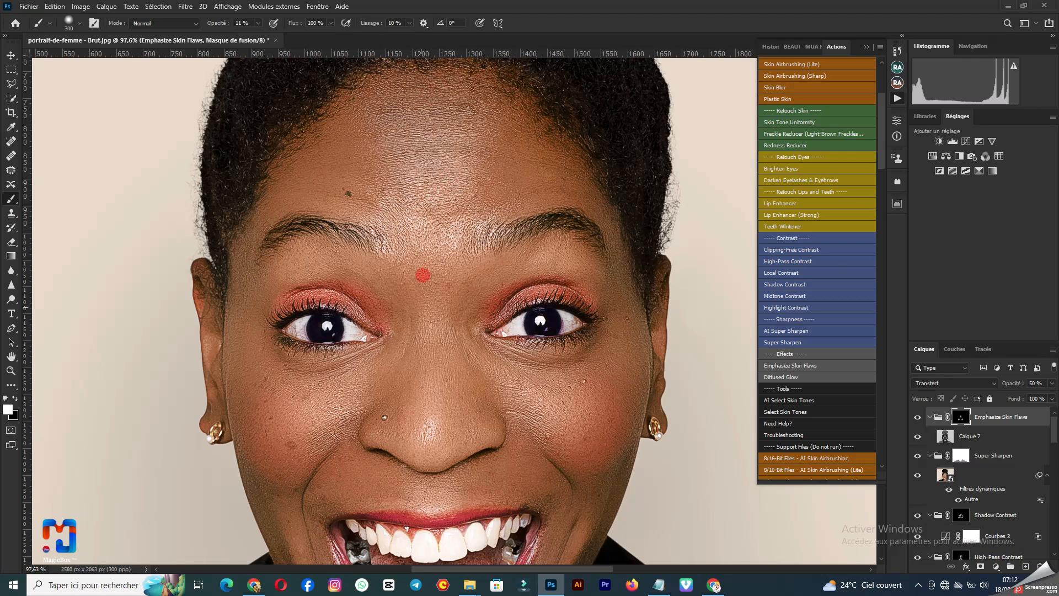
# Paint the Emphasize Skin Flaws mask over the lower face and neck with white, then inspect the whole face
pyautogui.click(16, 397)
pyautogui.click(16, 397)
pyautogui.scroll(-7, 588, 89)
pyautogui.click(460, 363)
pyautogui.click(590, 412)
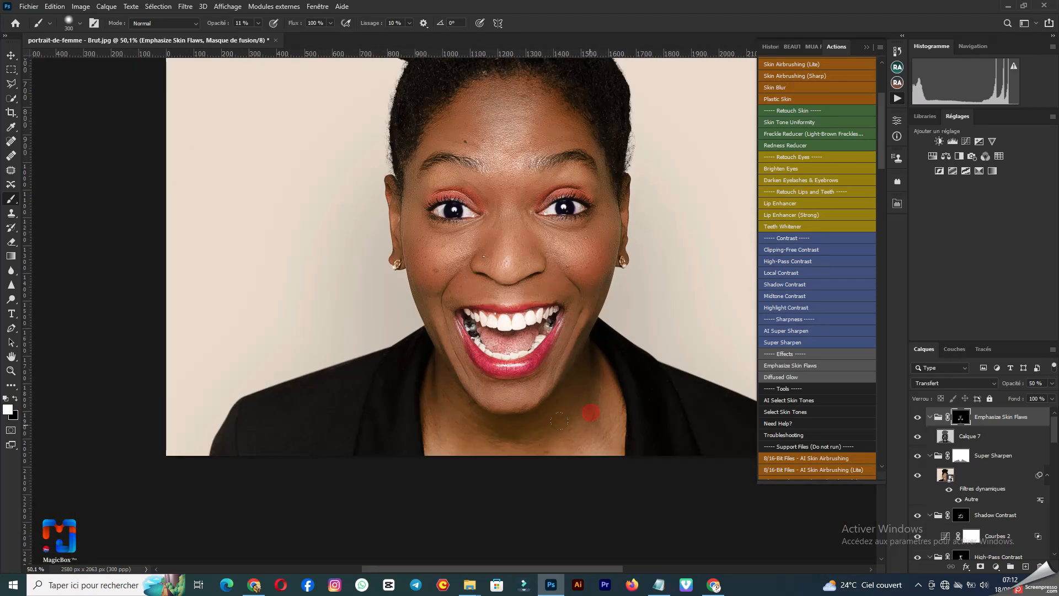
pyautogui.scroll(1, 565, 292)
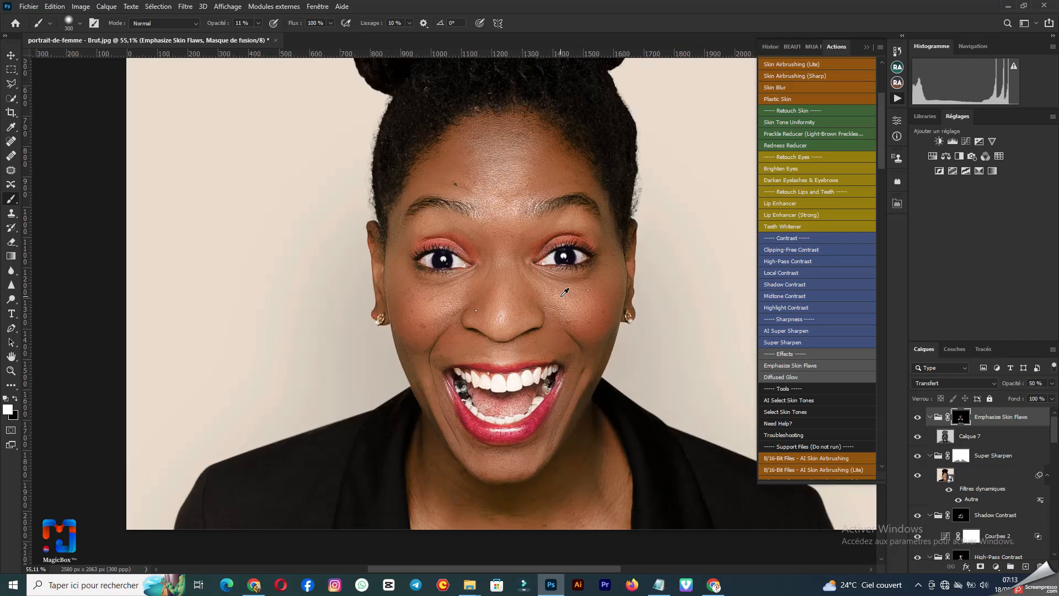
pyautogui.scroll(1, 565, 292)
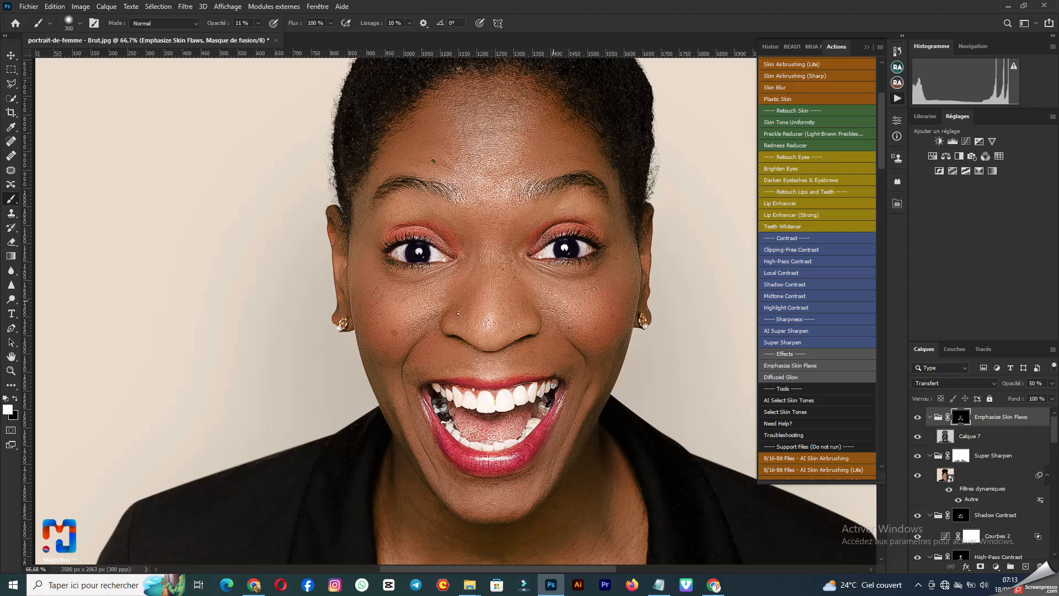
pyautogui.scroll(1, 557, 289)
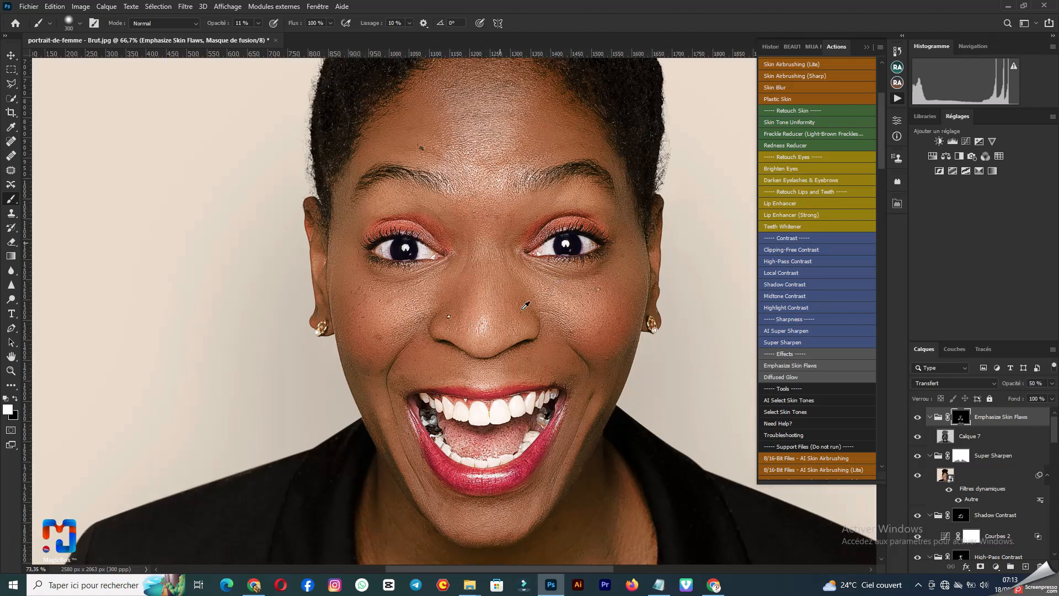
pyautogui.scroll(1, 525, 305)
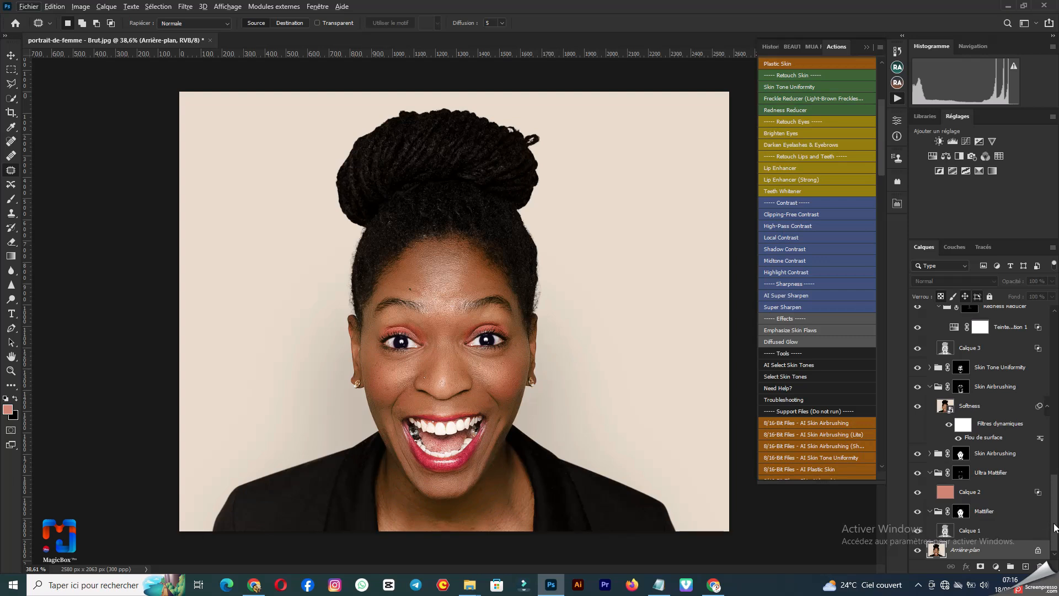
# Compare the portrait with the Emphasize Skin Flaws group hidden and shown, and make the Diffused Glow group visible
pyautogui.scroll(10, 1055, 527)
pyautogui.scroll(3, 1058, 359)
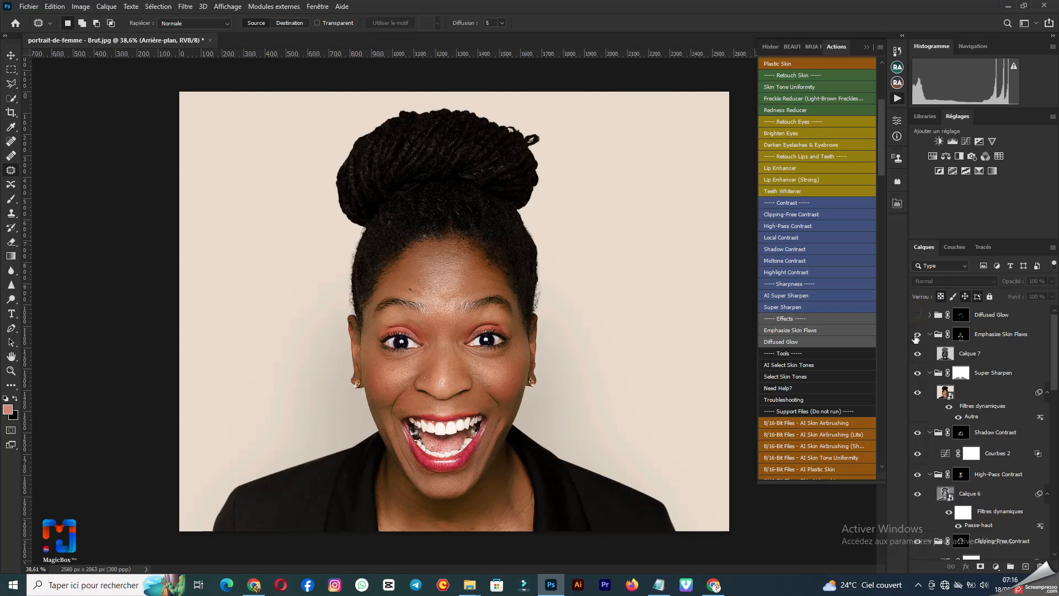
pyautogui.click(916, 336)
pyautogui.click(917, 335)
pyautogui.click(919, 316)
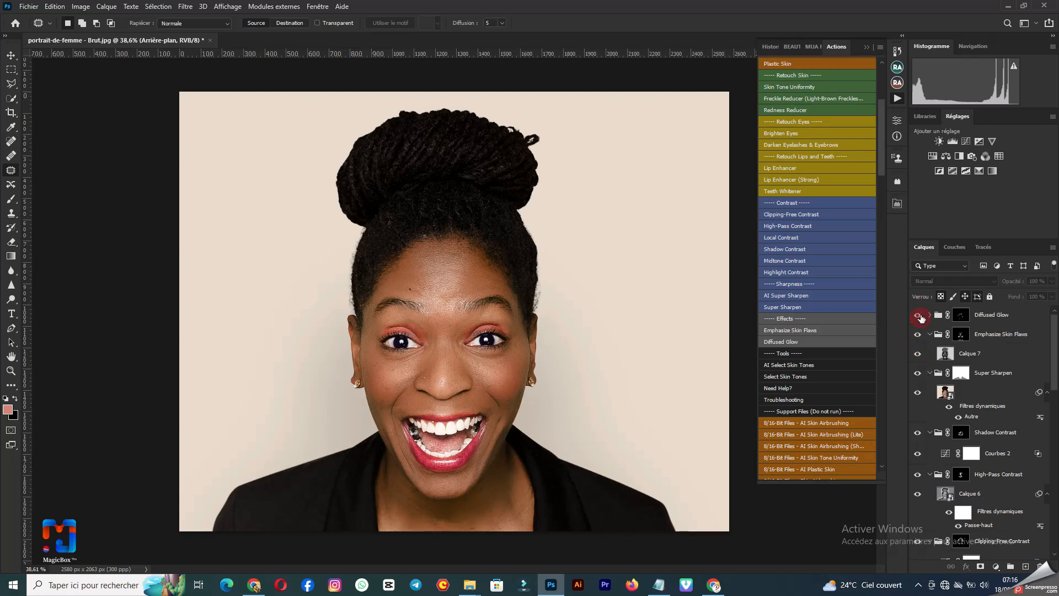
# Hide the effect groups from Diffused Glow down to Lip Enhancer (Strong)
pyautogui.click(917, 433)
pyautogui.click(918, 474)
pyautogui.scroll(-5, 917, 474)
pyautogui.click(923, 446)
pyautogui.click(920, 488)
pyautogui.scroll(-3, 922, 486)
pyautogui.click(919, 449)
pyautogui.scroll(-6, 920, 457)
# Collapse the expanded layer groups from Emphasize Skin Flaws down to Lip Enhancer (Strong)
pyautogui.scroll(14, 921, 505)
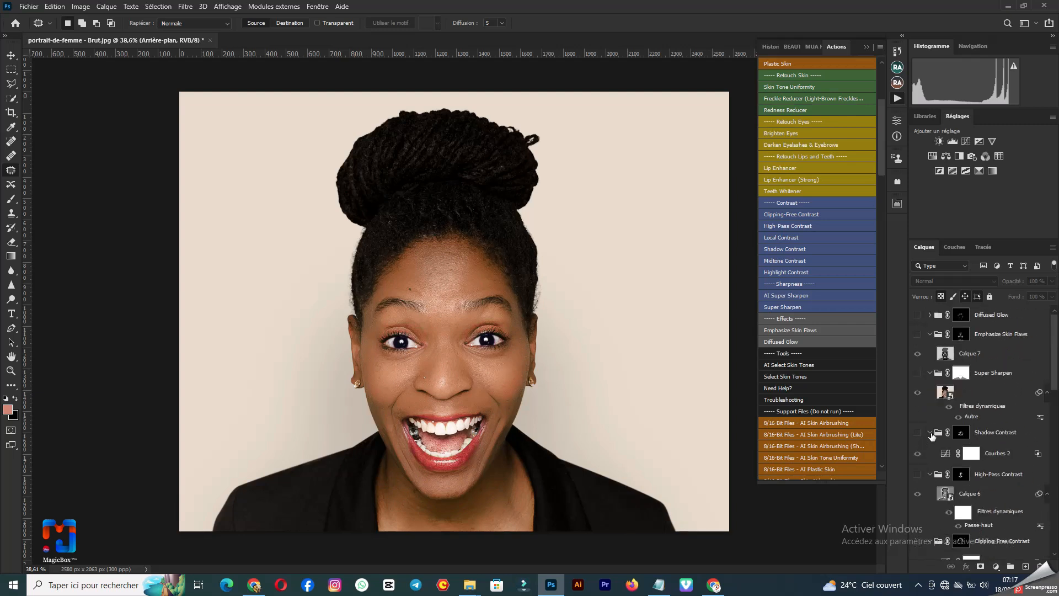
pyautogui.click(933, 433)
pyautogui.click(930, 372)
pyautogui.click(931, 335)
pyautogui.click(930, 373)
pyautogui.click(931, 392)
pyautogui.click(930, 411)
pyautogui.click(929, 450)
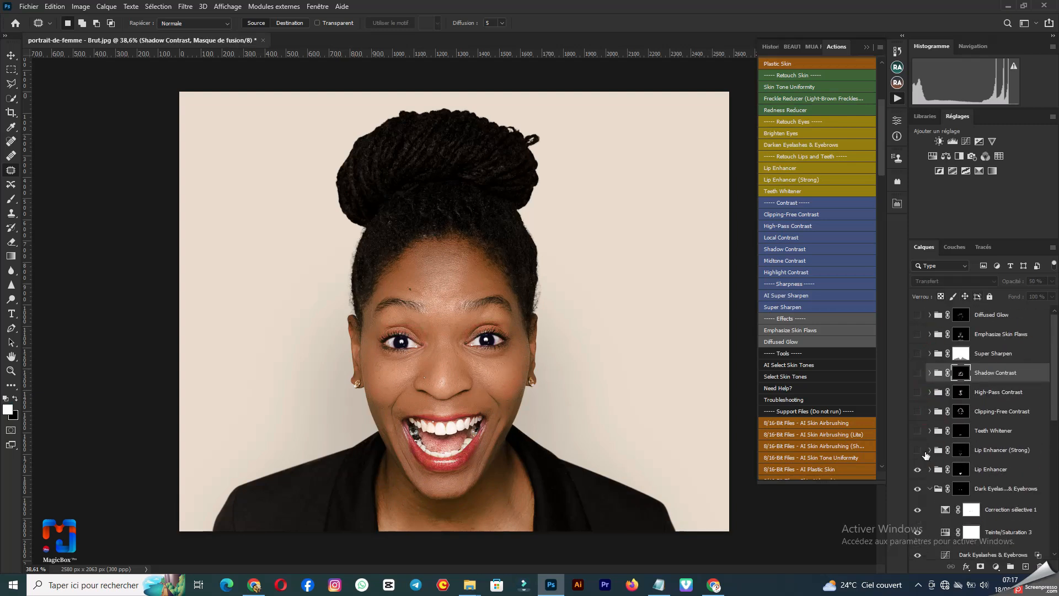
# Collapse the expanded groups from Dark Eyelashes & Eyebrows down to Mattifier, and hide every group from Lip Enhancer downwards
pyautogui.scroll(-3, 928, 452)
pyautogui.click(930, 431)
pyautogui.click(930, 450)
pyautogui.click(931, 468)
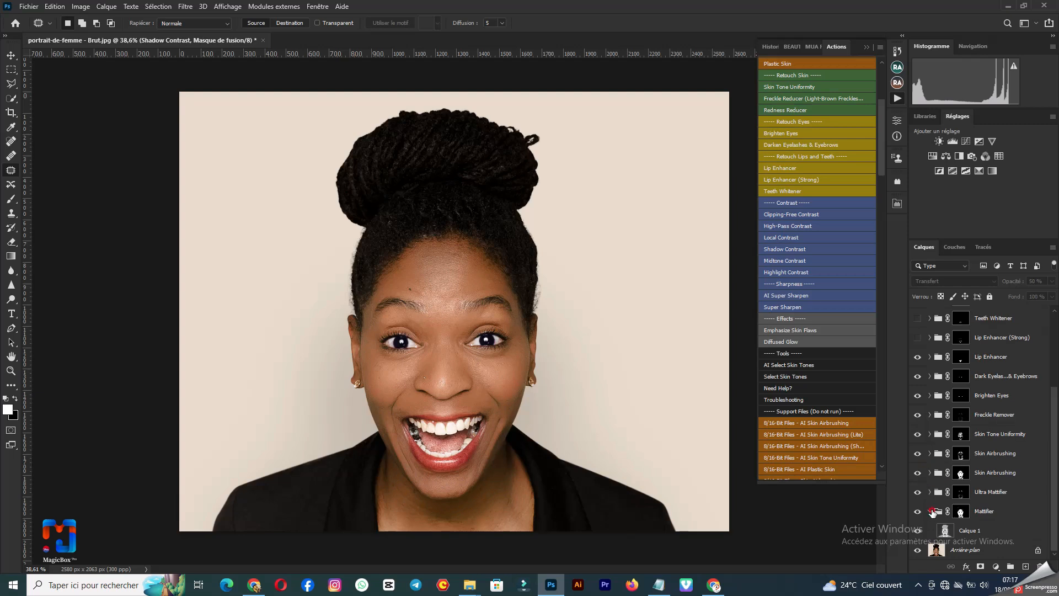
pyautogui.scroll(-2, 918, 397)
pyautogui.moveTo(918, 397); pyautogui.dragTo(918, 532)
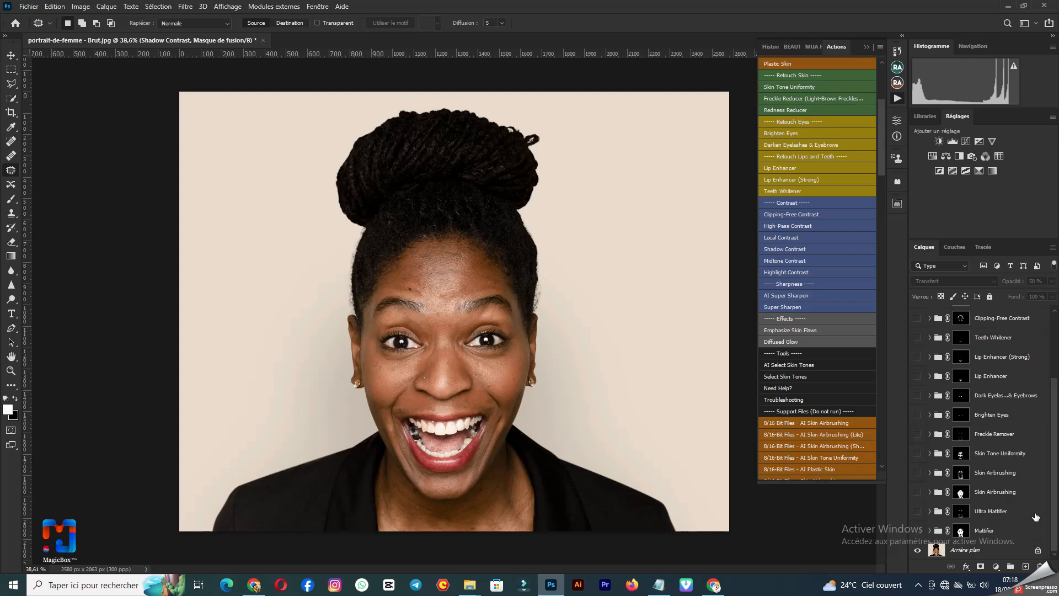
# Make the retouching groups visible one by one from Mattifier up to Clipping-Free Contrast
pyautogui.click(917, 512)
pyautogui.click(916, 492)
pyautogui.click(917, 474)
pyautogui.click(917, 455)
pyautogui.click(918, 434)
pyautogui.click(916, 415)
pyautogui.click(919, 395)
pyautogui.click(918, 376)
pyautogui.click(916, 357)
pyautogui.click(917, 318)
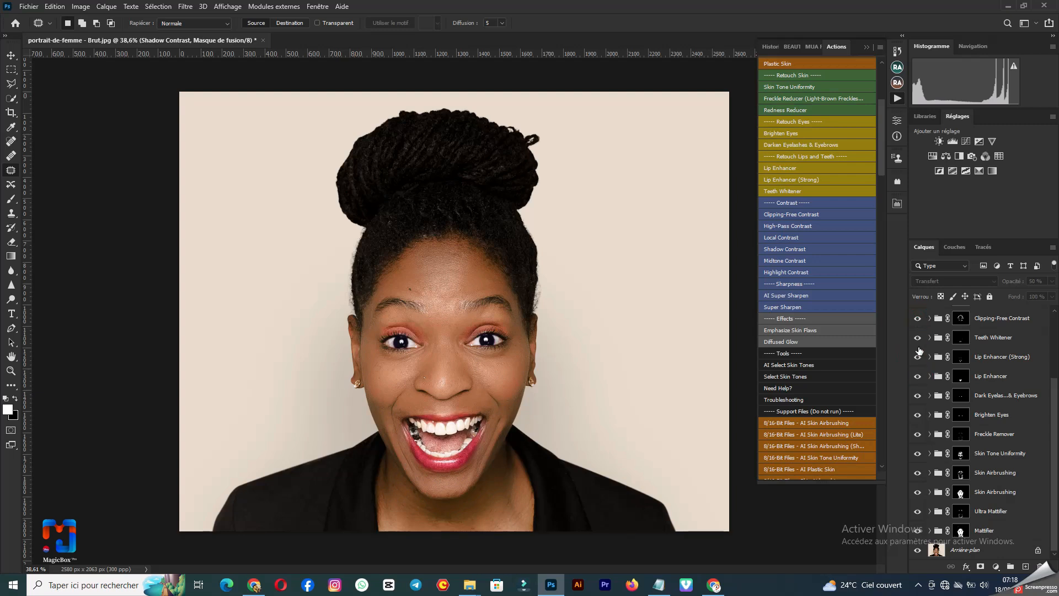
# Make the upper groups visible from High-Pass Contrast through Super Sharpen and Emphasize Skin Flaws up to Diffused Glow
pyautogui.scroll(2, 926, 358)
pyautogui.click(917, 337)
pyautogui.scroll(2, 921, 361)
pyautogui.click(917, 353)
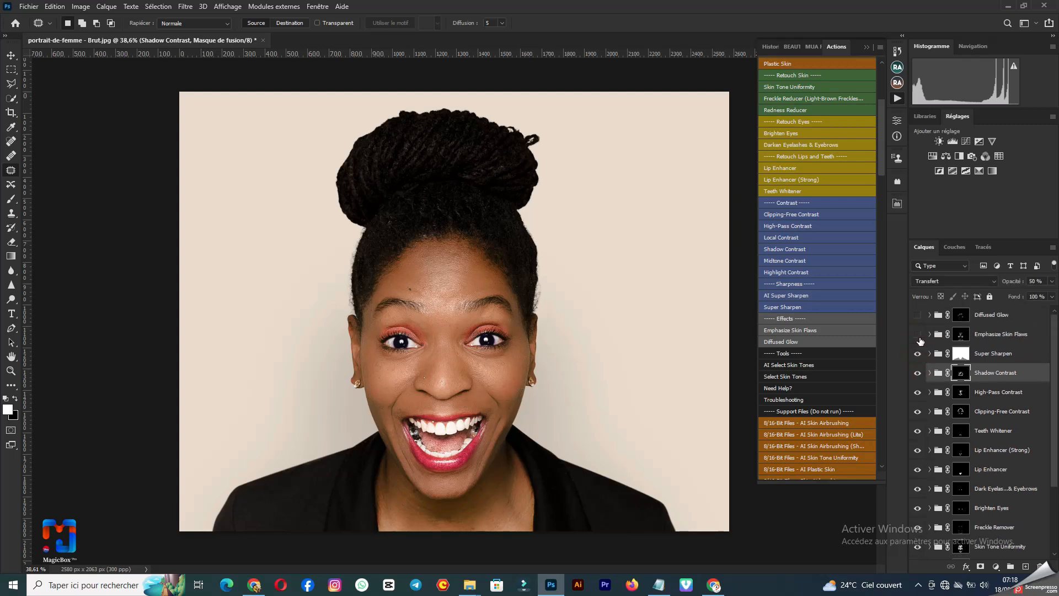
pyautogui.click(918, 316)
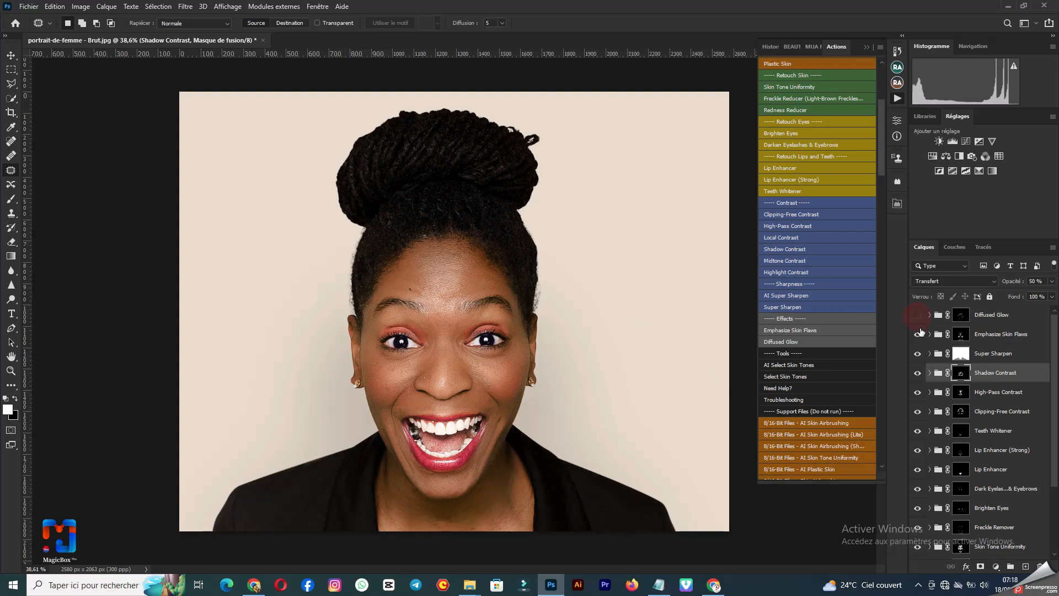
pyautogui.moveTo(922, 337)
pyautogui.mouseDown()
pyautogui.moveTo(918, 532)
pyautogui.moveTo(918, 308)
pyautogui.moveTo(917, 375)
pyautogui.moveTo(928, 331)
pyautogui.moveTo(918, 325)
pyautogui.moveTo(914, 342)
pyautogui.mouseUp()
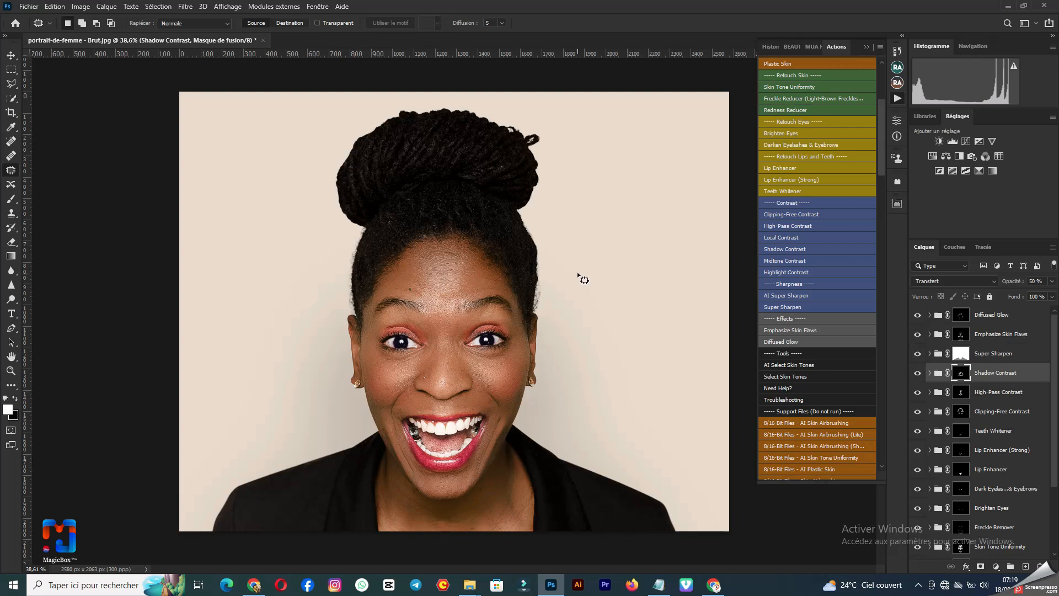
# Save the retouched portrait in the Exemple folder as a JPEG named portrait-de-femme - Traité, at quality 12 with progressive optimised format
pyautogui.hotkey('ctrl', 'shift', 's')
pyautogui.click(280, 395)
pyautogui.press('BackSpace')
pyautogui.press('BackSpace')
pyautogui.press('BackSpace')
pyautogui.write('Traité')
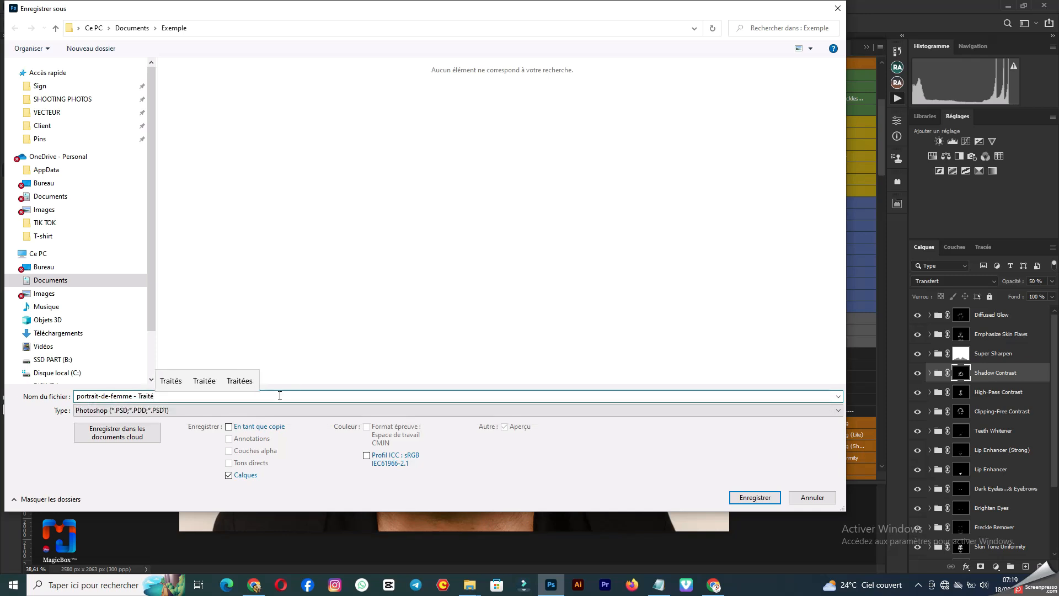
pyautogui.click(279, 410)
pyautogui.click(159, 310)
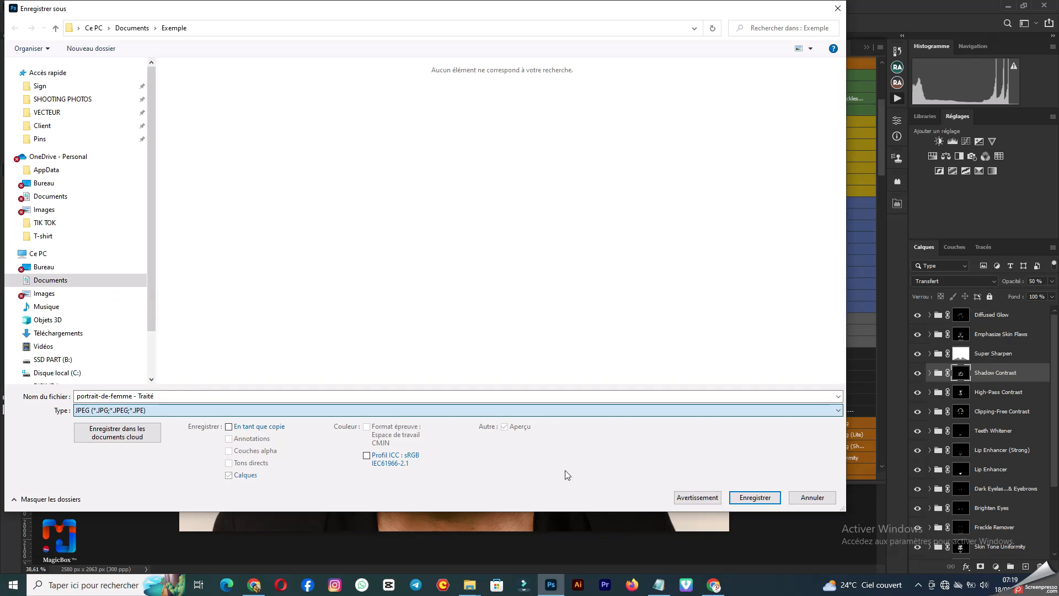
pyautogui.click(745, 497)
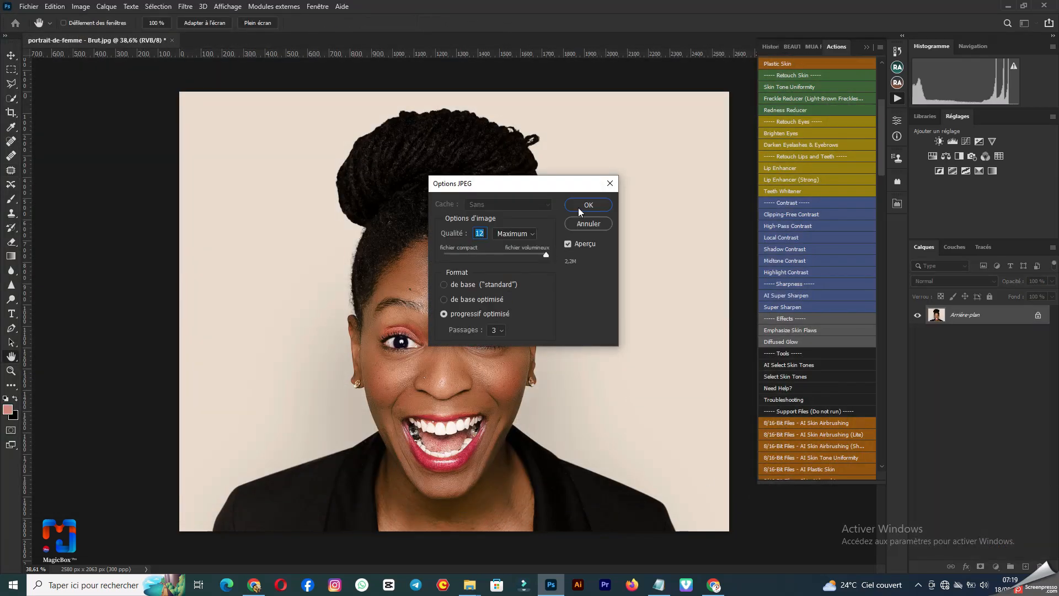
pyautogui.click(578, 207)
# Switch to the Exemple folder in File Explorer and open portrait-de-femme - Traité in Photoshop
pyautogui.moveTo(469, 585)
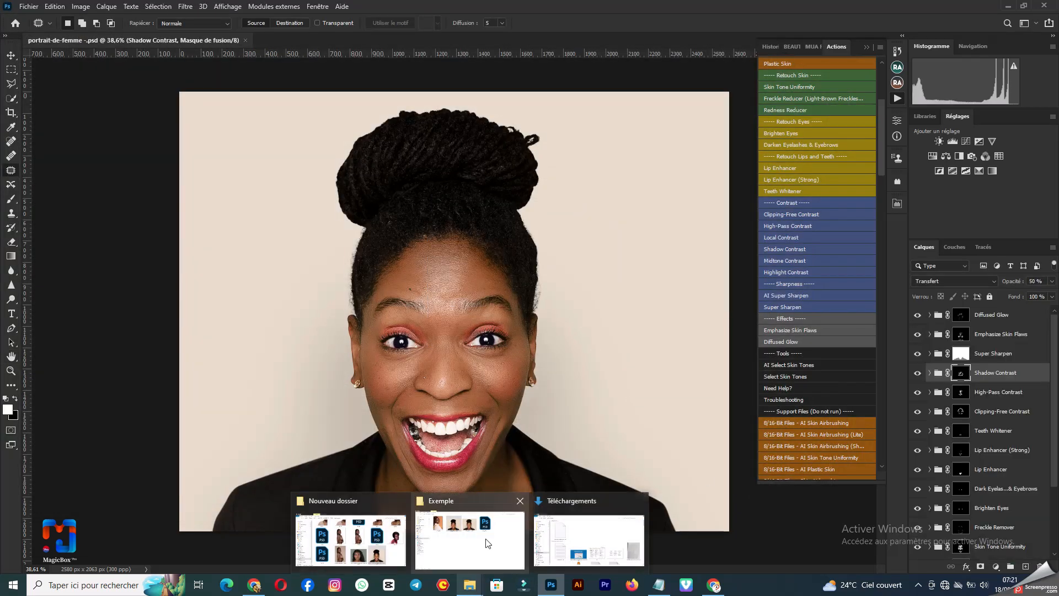
pyautogui.click(487, 544)
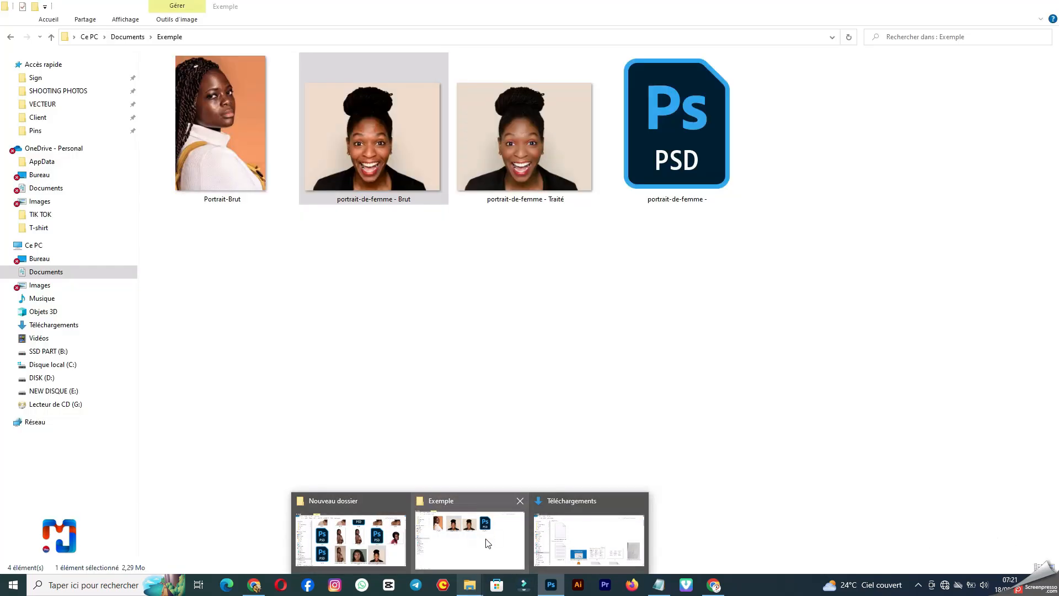
pyautogui.click(550, 287)
pyautogui.moveTo(538, 189); pyautogui.dragTo(789, 5)
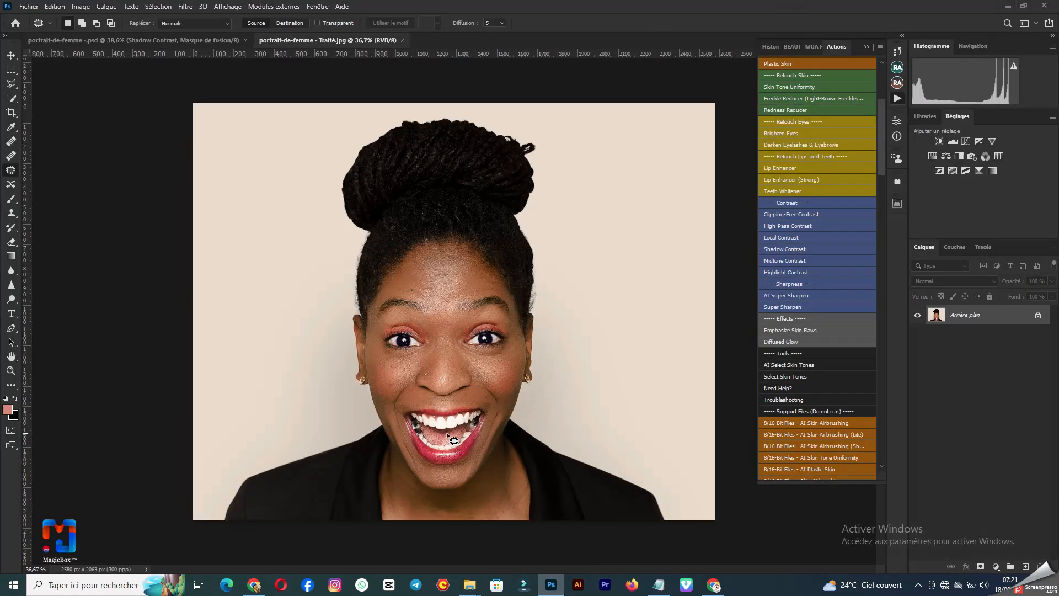
# Outline the blemish on the cheek below the right-hand eye and remove it with a content-aware fill
pyautogui.scroll(6, 448, 436)
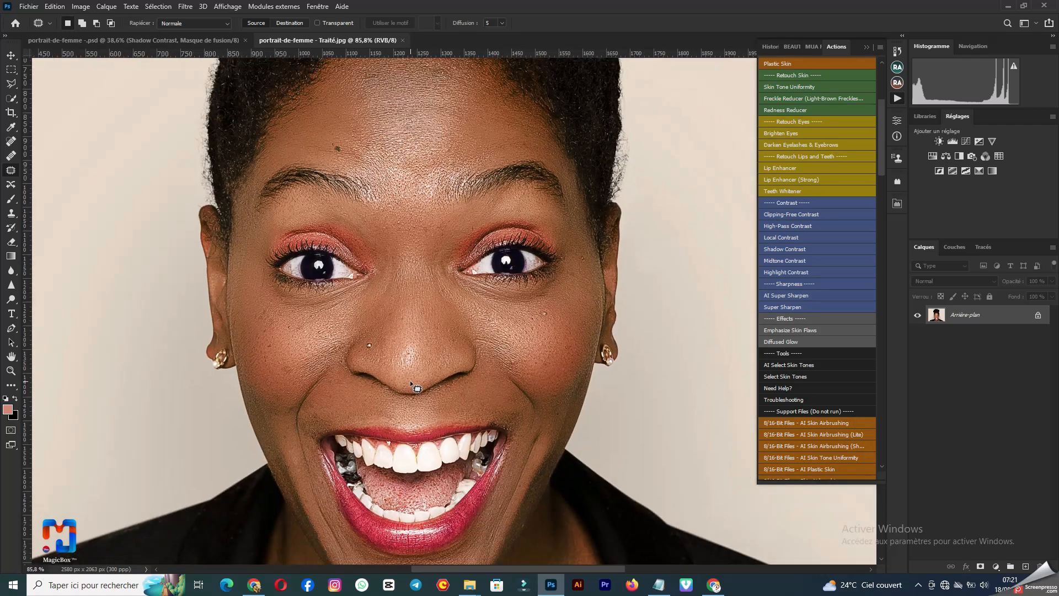
pyautogui.click(558, 304)
pyautogui.moveTo(559, 303)
pyautogui.mouseDown()
pyautogui.moveTo(551, 329)
pyautogui.moveTo(546, 307)
pyautogui.mouseUp()
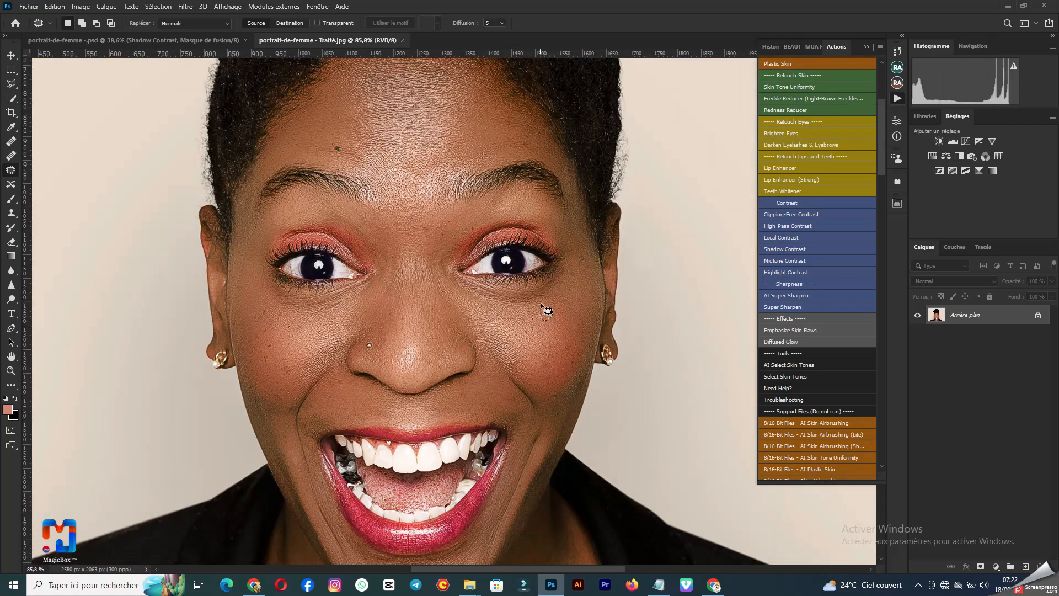
pyautogui.rightClick(568, 296)
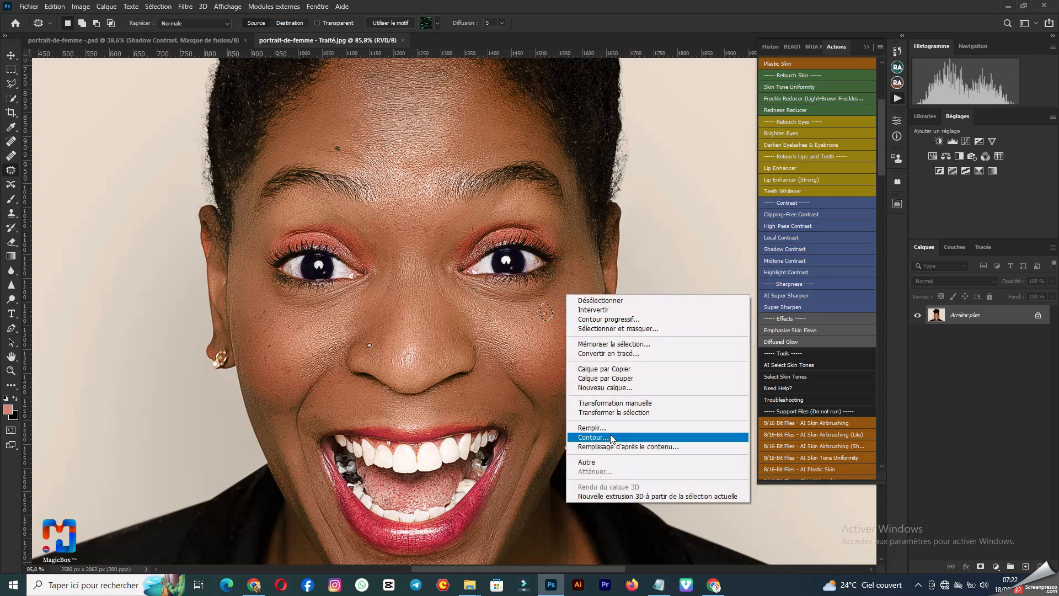
pyautogui.click(589, 428)
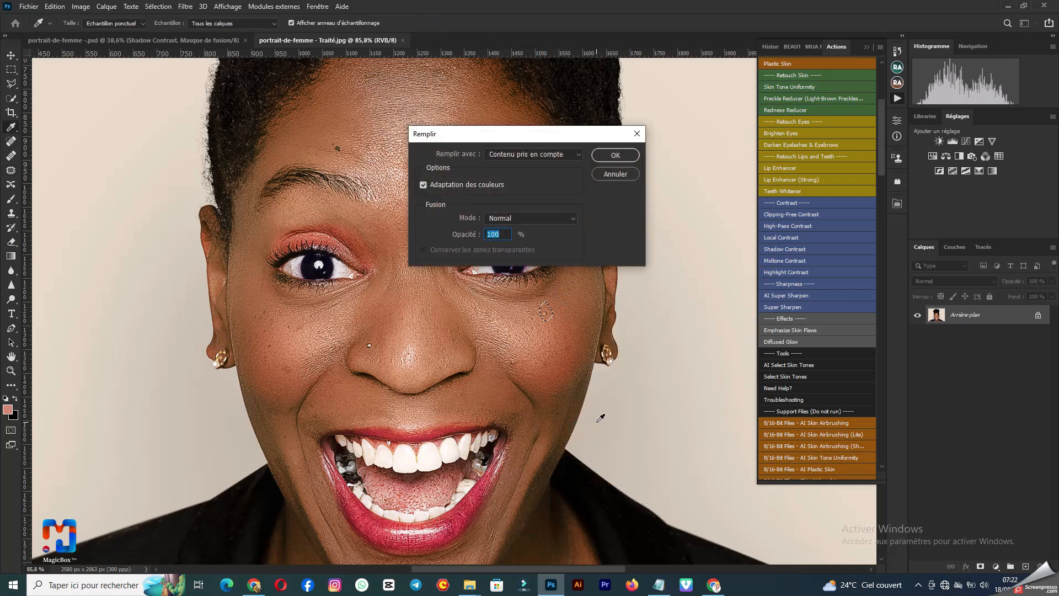
pyautogui.press('Return')
pyautogui.moveTo(546, 386); pyautogui.dragTo(521, 367)
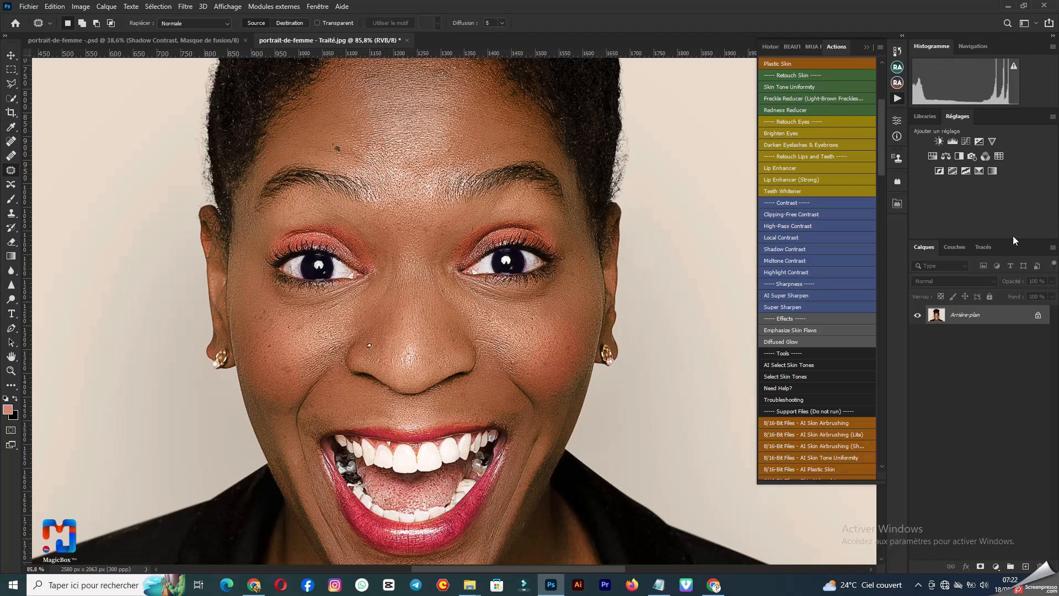
# Outline the mole on the forehead above the left-hand eyebrow and remove it with a content-aware fill
pyautogui.moveTo(340, 141); pyautogui.dragTo(345, 150)
pyautogui.rightClick(352, 139)
pyautogui.click(383, 272)
pyautogui.press('Return')
# Remove two small spots on the right-hand cheek with content-aware fills, clearing the selection after each
pyautogui.moveTo(511, 356); pyautogui.dragTo(513, 376)
pyautogui.rightClick(525, 347)
pyautogui.click(549, 479)
pyautogui.press('Return')
pyautogui.hotkey('ctrl', 'd')
pyautogui.moveTo(570, 349); pyautogui.dragTo(577, 342)
pyautogui.rightClick(576, 338)
pyautogui.click(607, 471)
pyautogui.press('Return')
pyautogui.hotkey('ctrl', 'd')
# Outline the spot beside the outer corner of the right-hand eye and fill it with matching skin
pyautogui.moveTo(577, 256); pyautogui.dragTo(581, 254)
pyautogui.rightClick(593, 257)
pyautogui.click(639, 389)
pyautogui.rightClick(589, 275)
pyautogui.click(626, 417)
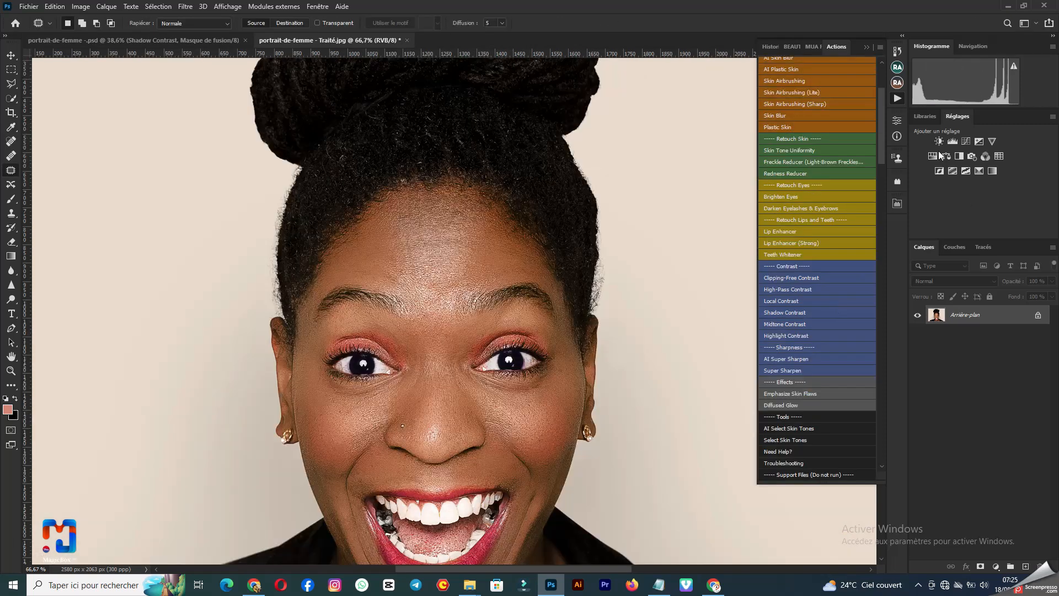
# Add a Levels adjustment layer and set its midtone input level to 0.94
pyautogui.click(952, 141)
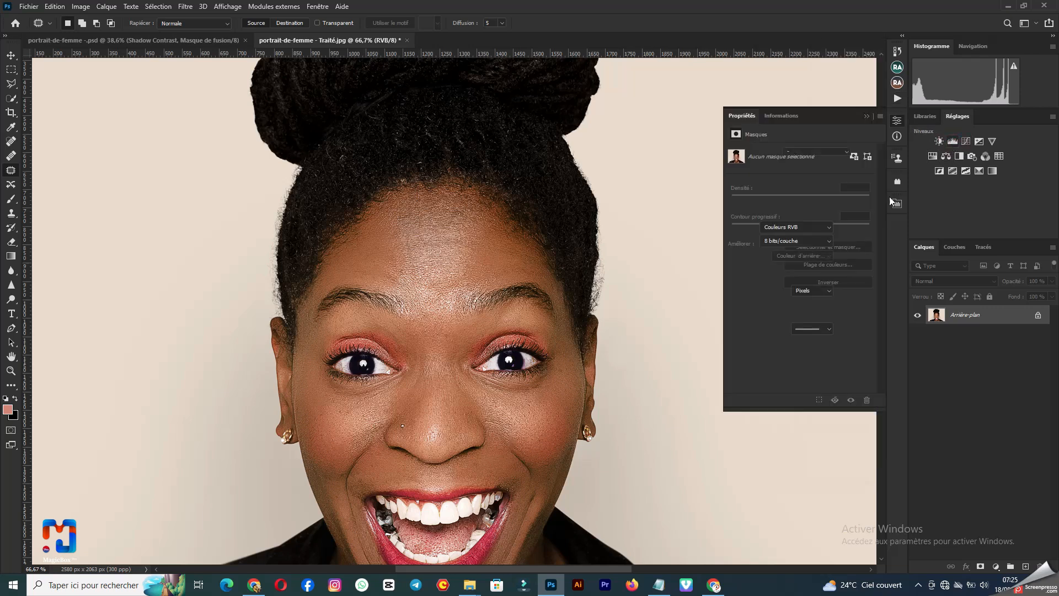
pyautogui.moveTo(809, 233); pyautogui.dragTo(812, 234)
pyautogui.hotkey('ctrl', '-')
pyautogui.hotkey('ctrl', '-')
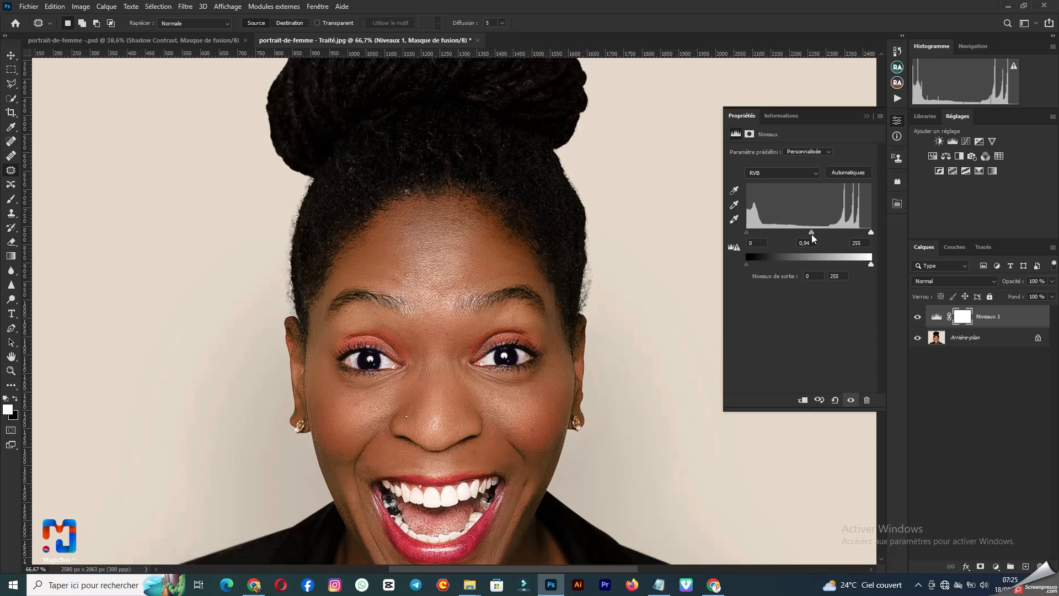
pyautogui.hotkey('ctrl', '+')
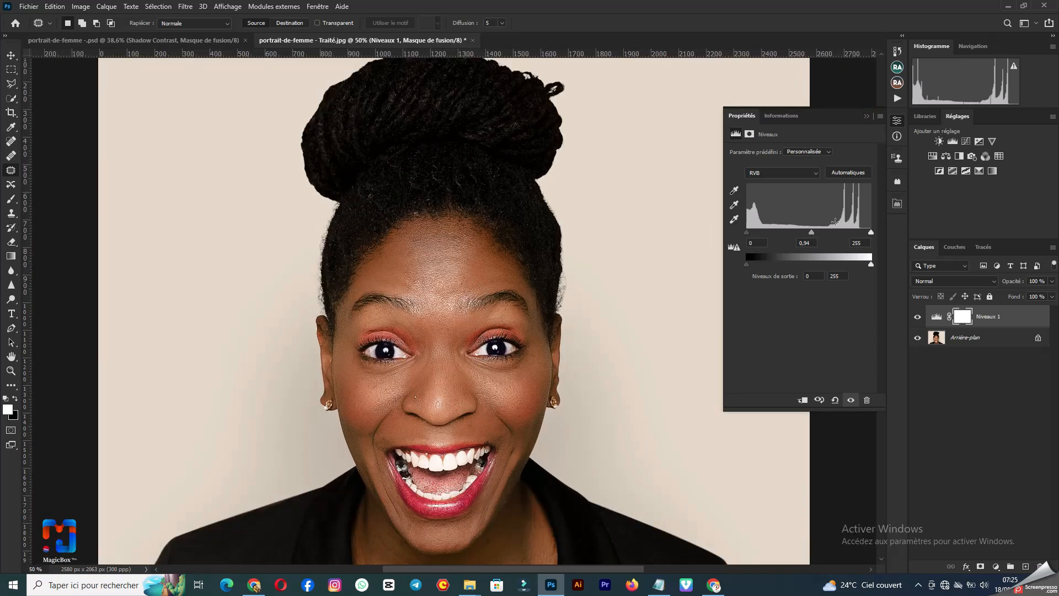
# Set the Levels white input level to 226 and check the portrait at different magnifications
pyautogui.moveTo(871, 230); pyautogui.dragTo(856, 234)
pyautogui.hotkey('ctrl', '-')
pyautogui.hotkey('ctrl', '-')
pyautogui.hotkey('ctrl', '+')
pyautogui.hotkey('ctrl', '+')
pyautogui.hotkey('ctrl', '+')
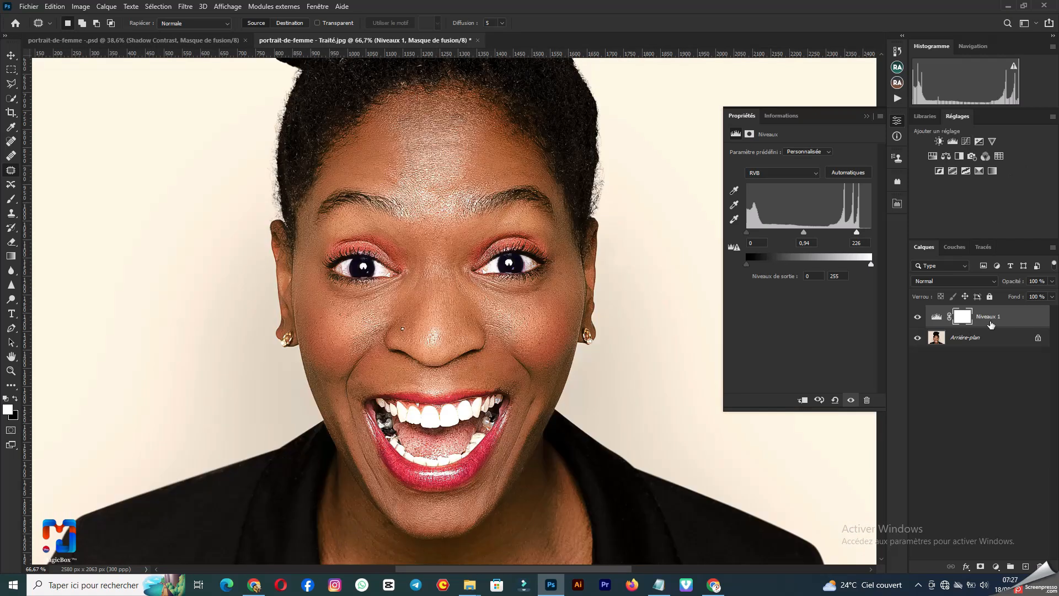
# Flatten the Levels adjustment and the background into a single layer
pyautogui.scroll(-3, 988, 237)
pyautogui.rightClick(1014, 323)
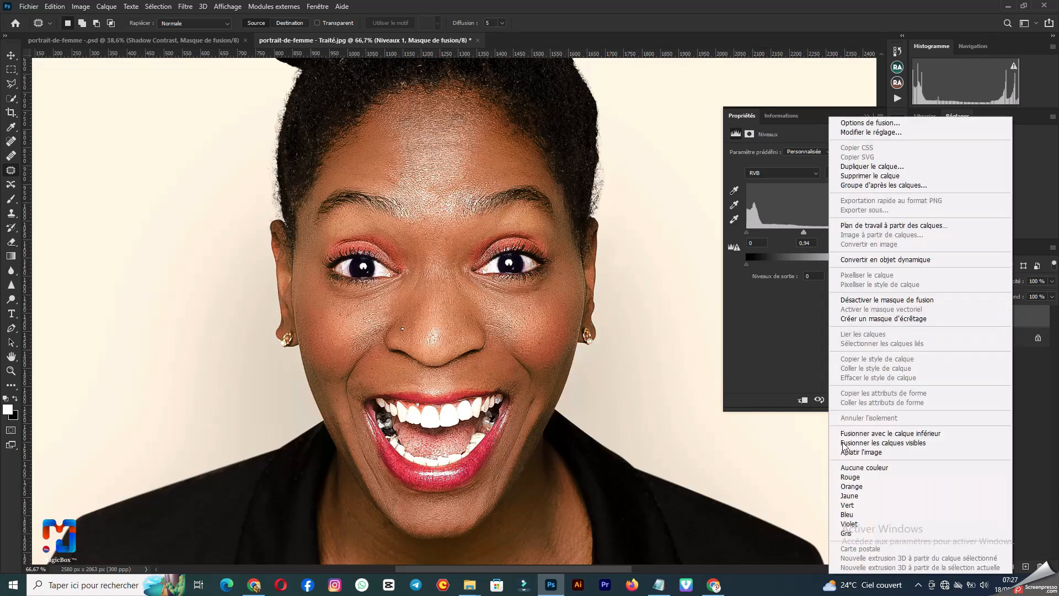
pyautogui.click(847, 450)
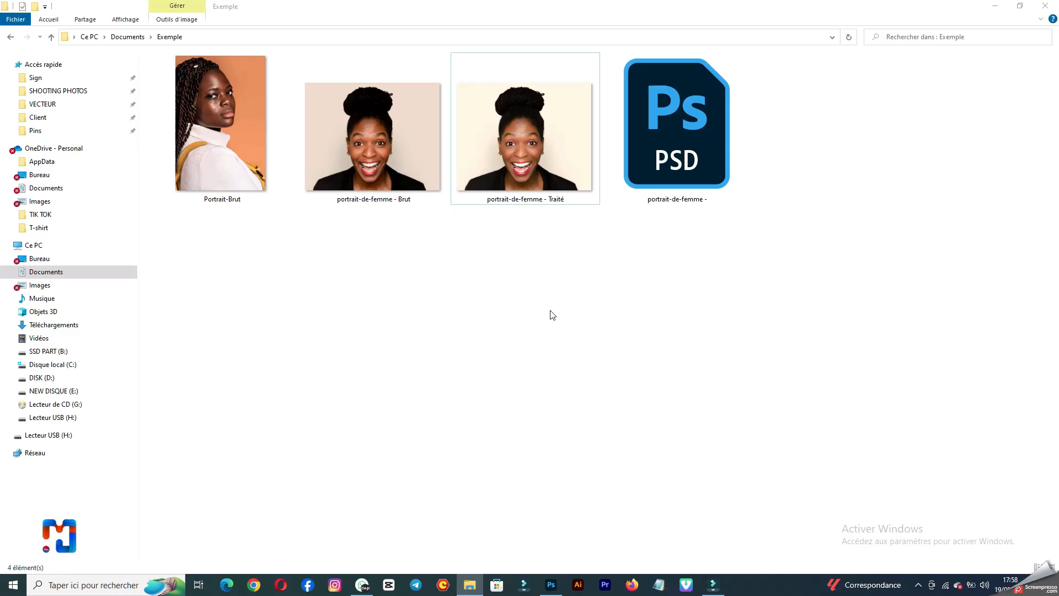
# Open the portrait-de-femme - Traité image from the Exemple folder in Photoshop for a close look at the face
pyautogui.click(568, 207)
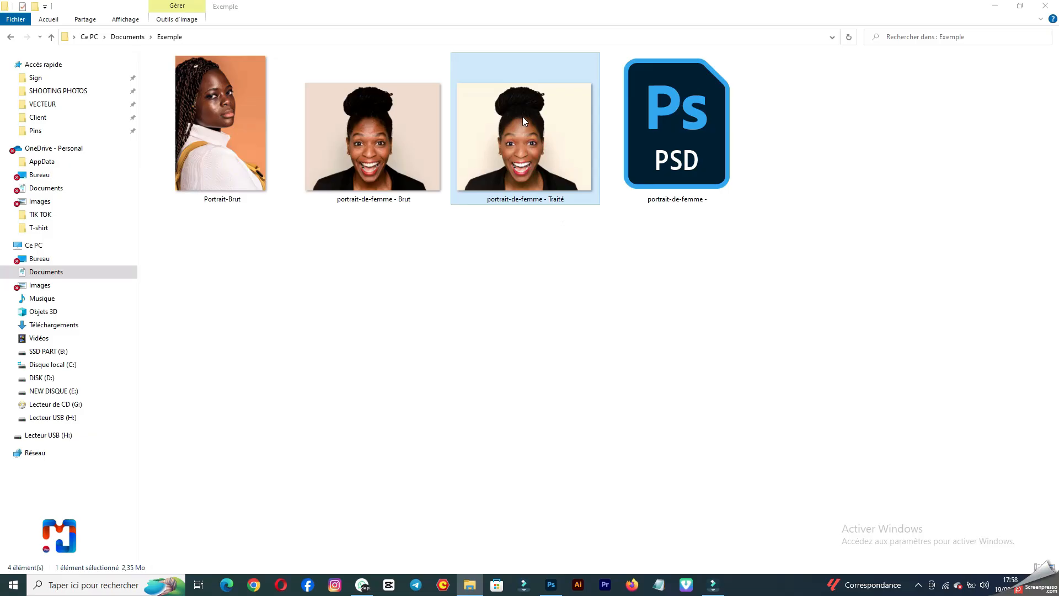
pyautogui.moveTo(522, 117); pyautogui.dragTo(694, 3)
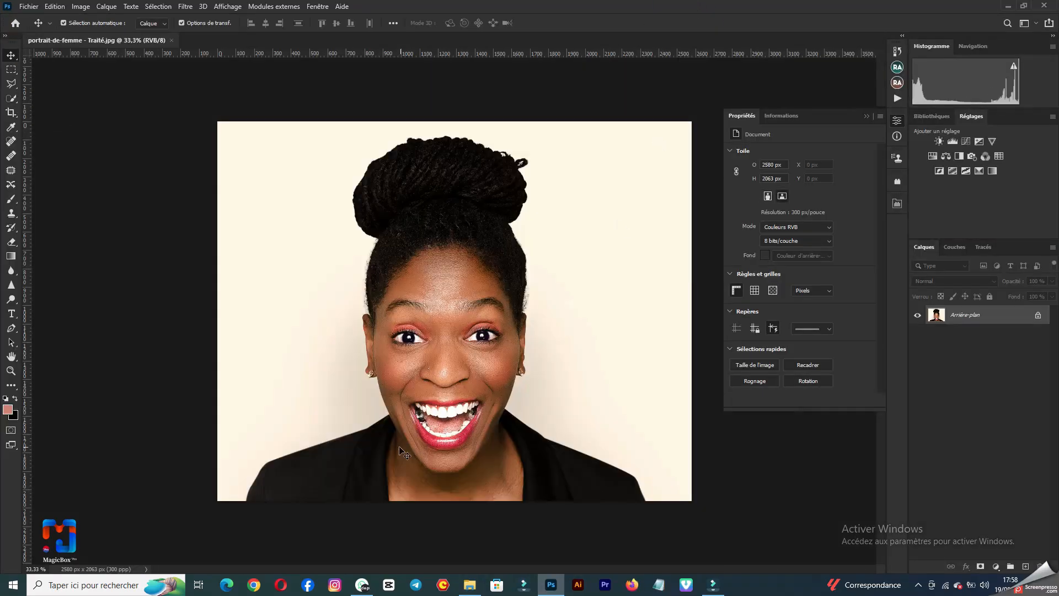
pyautogui.scroll(5, 405, 456)
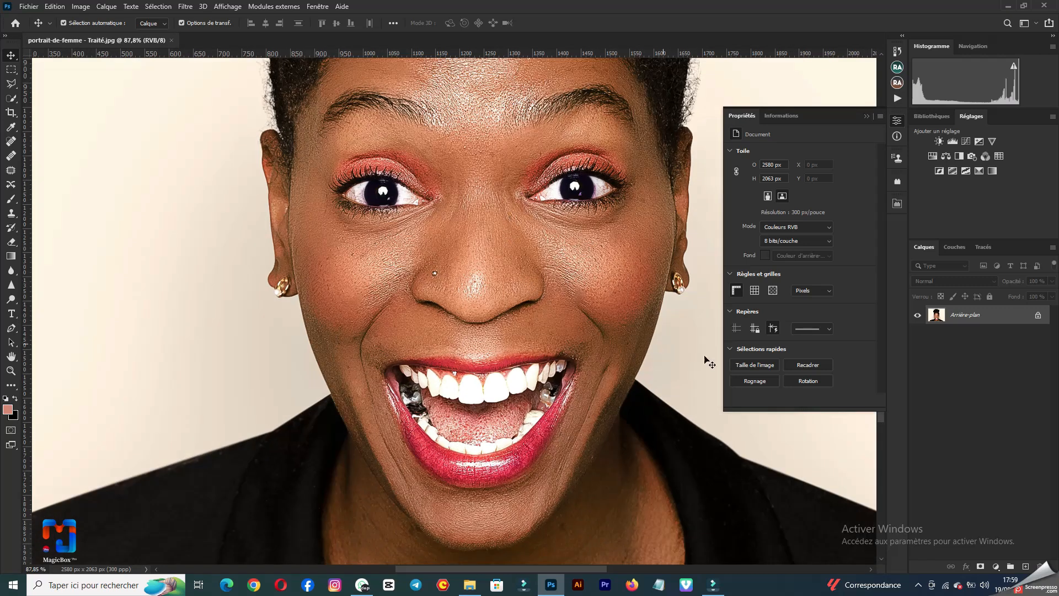
# Duplicate the background layer and open the copy in the SkinFiner filter
pyautogui.moveTo(989, 323); pyautogui.dragTo(1024, 566)
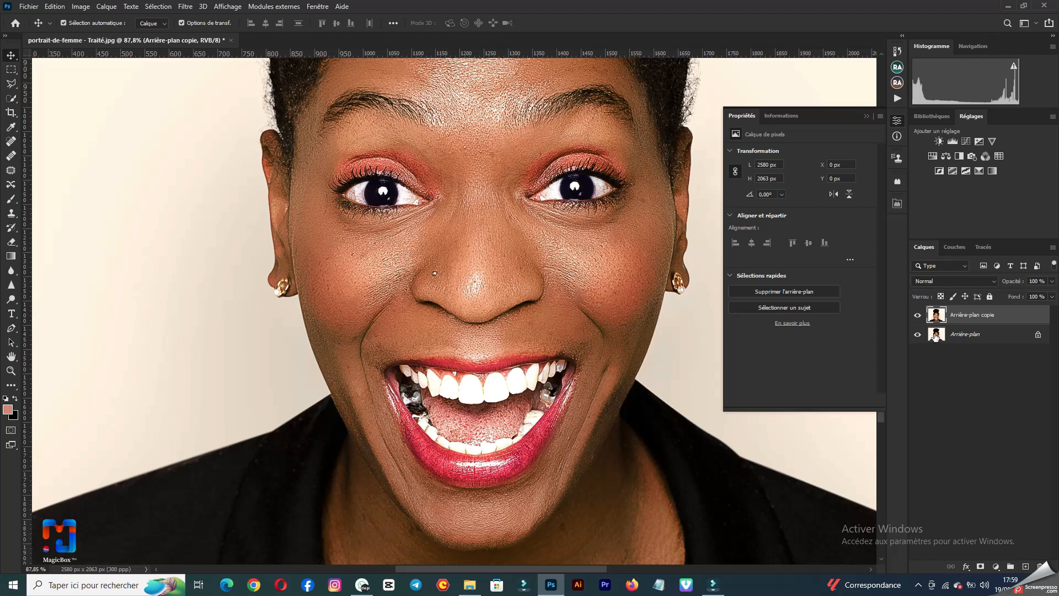
pyautogui.click(185, 7)
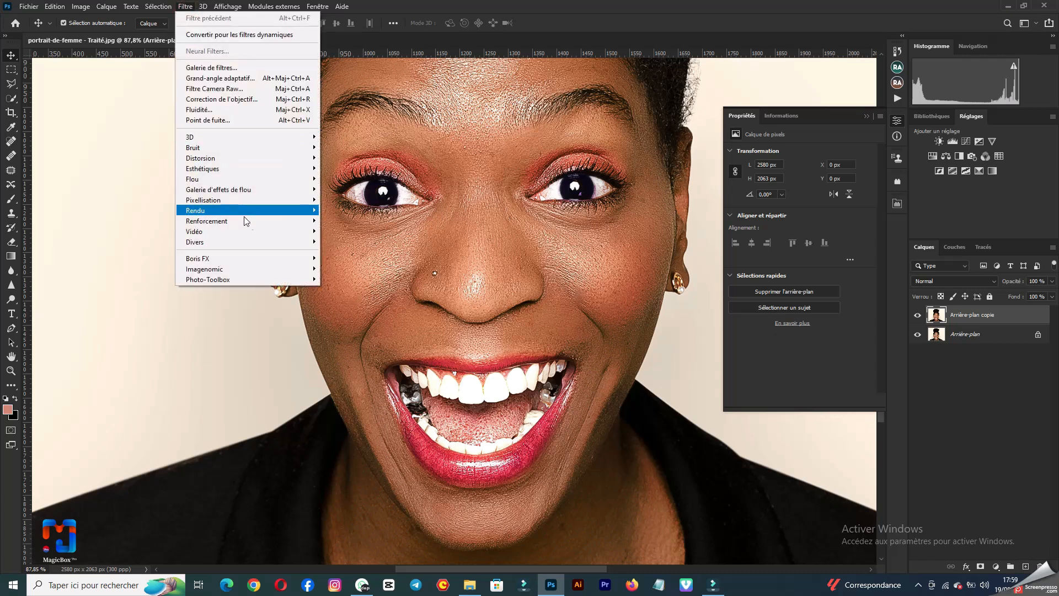
pyautogui.moveTo(264, 280)
pyautogui.click(338, 278)
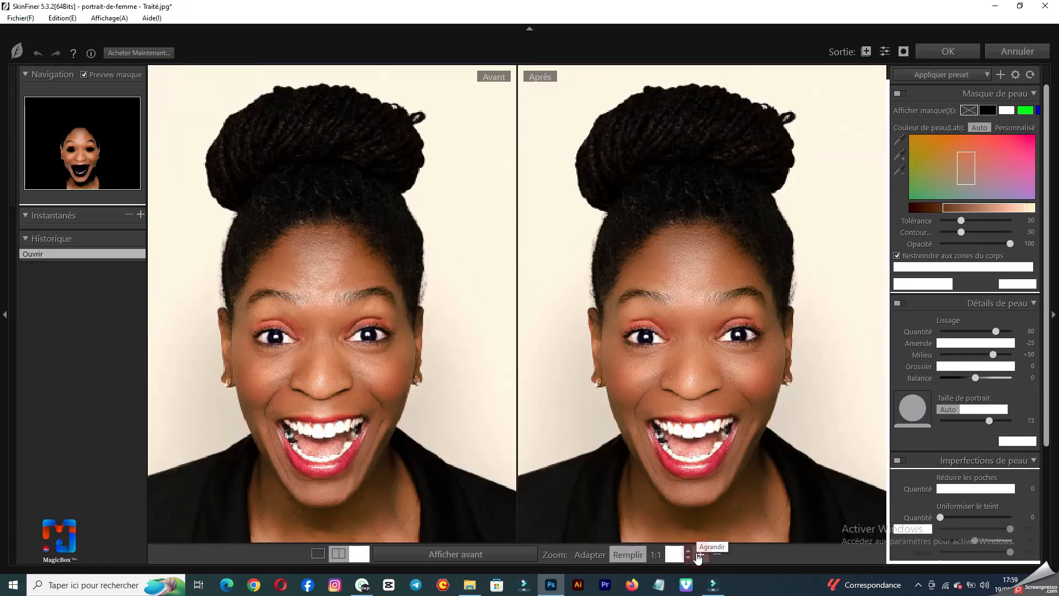
# Set the SkinFiner smoothing to Quantité 87, Amende +82, Milieu +76 and Grossier +74, checking the face at 1:1
pyautogui.click(699, 556)
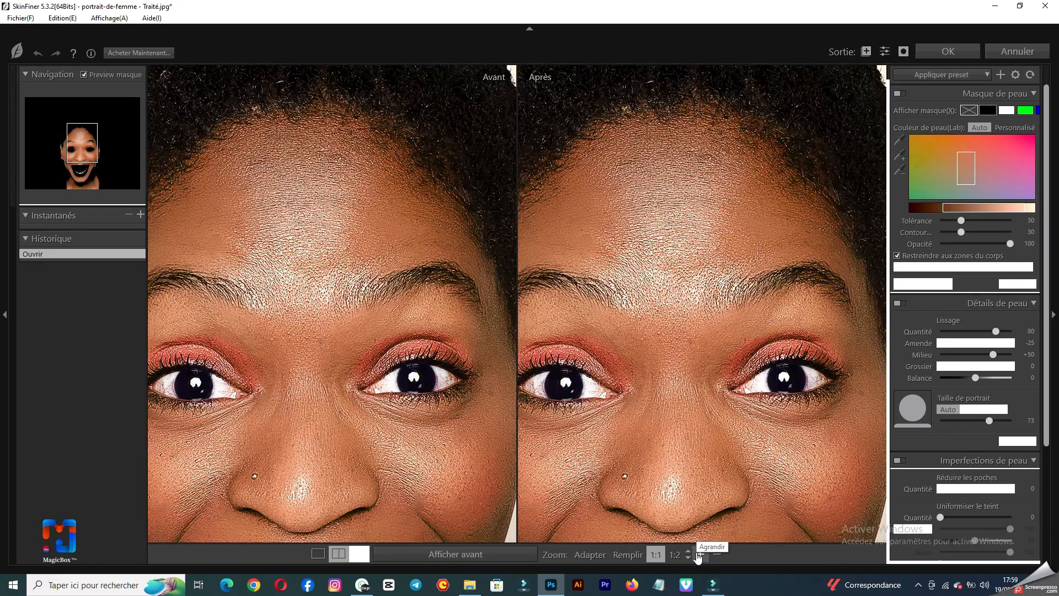
pyautogui.moveTo(739, 461); pyautogui.dragTo(740, 288)
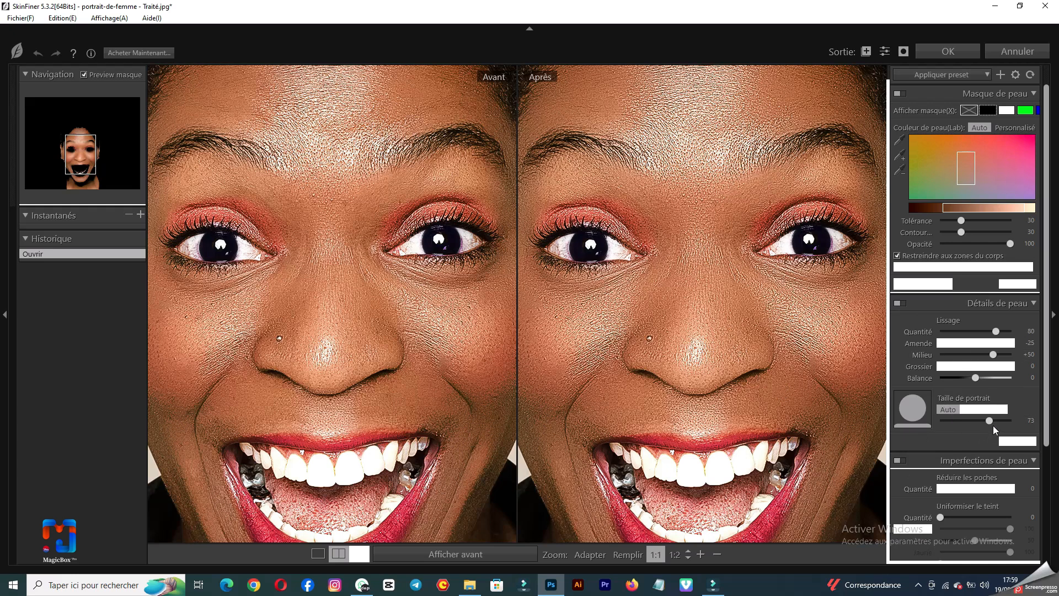
pyautogui.moveTo(991, 346); pyautogui.dragTo(952, 342)
pyautogui.click(985, 365)
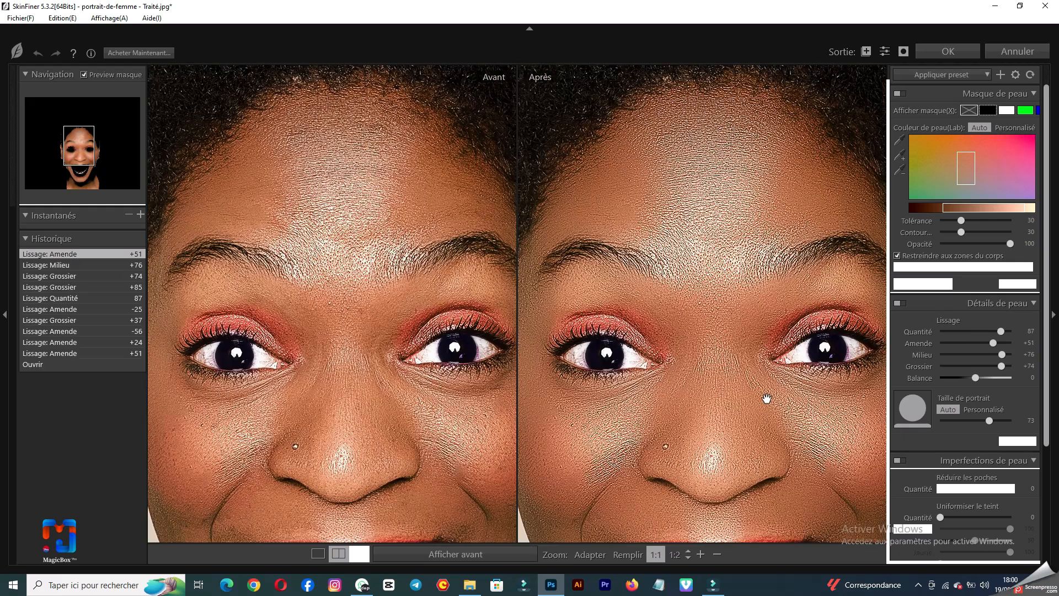
pyautogui.moveTo(766, 397); pyautogui.dragTo(746, 389)
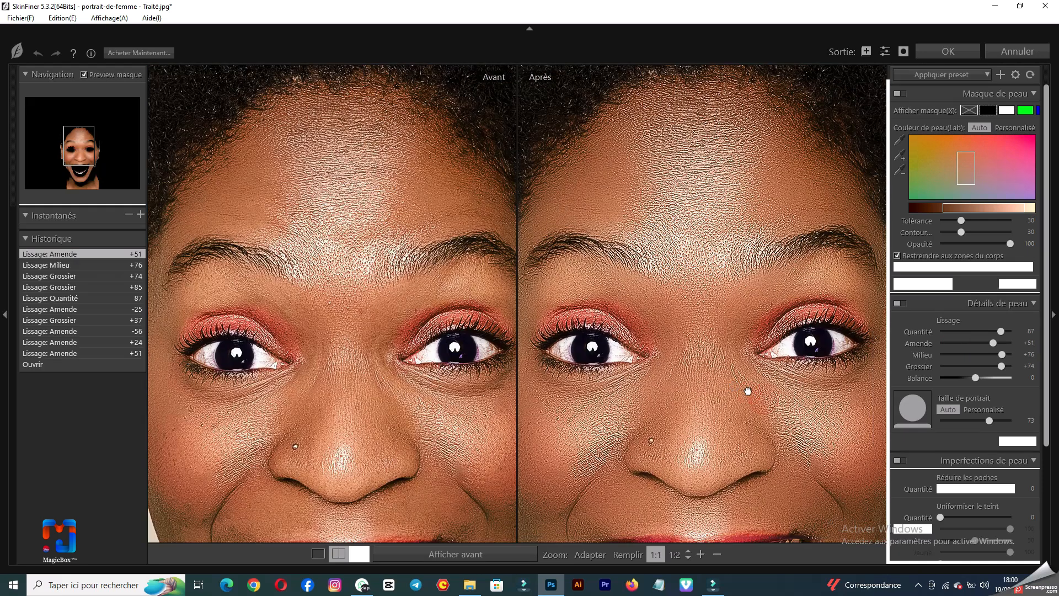
pyautogui.click(1004, 343)
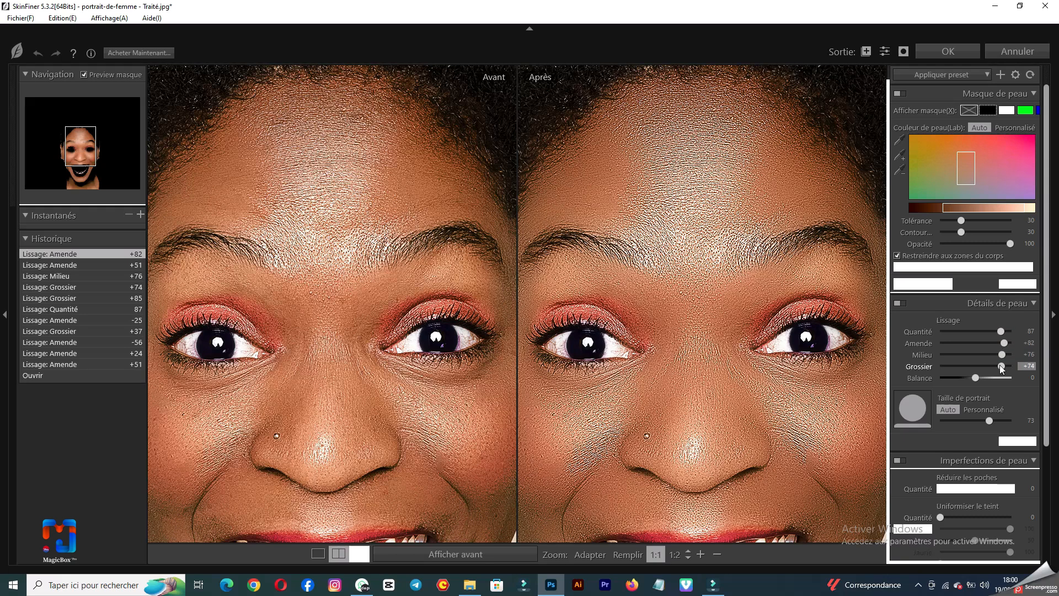
# Set the eye-bag reduction (Réduire les poches) to 40 and apply the SkinFiner filter to the duplicated layer
pyautogui.scroll(-3, 982, 462)
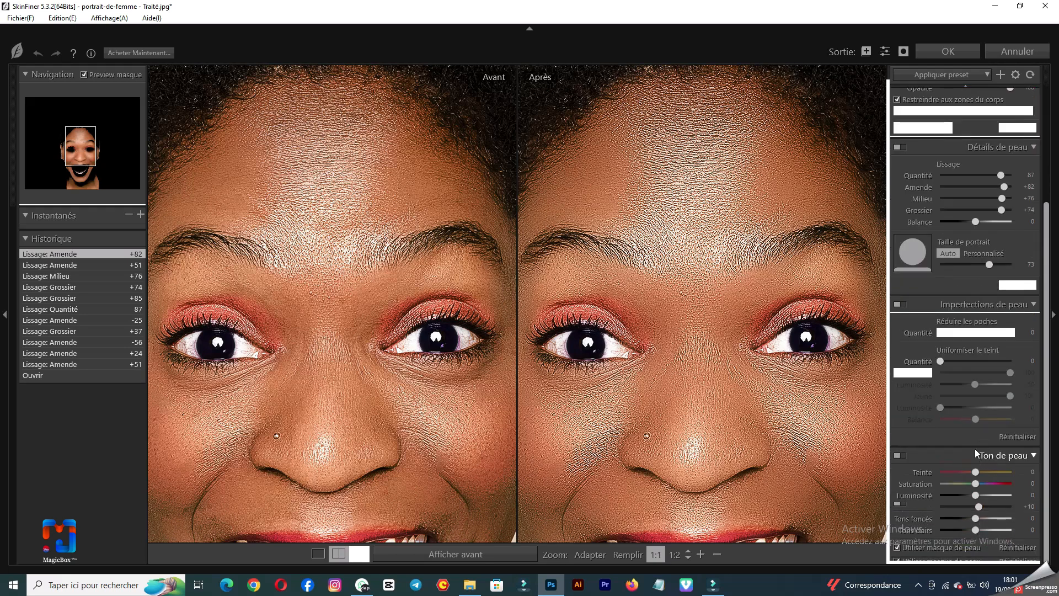
pyautogui.click(955, 333)
pyautogui.moveTo(956, 333); pyautogui.dragTo(977, 336)
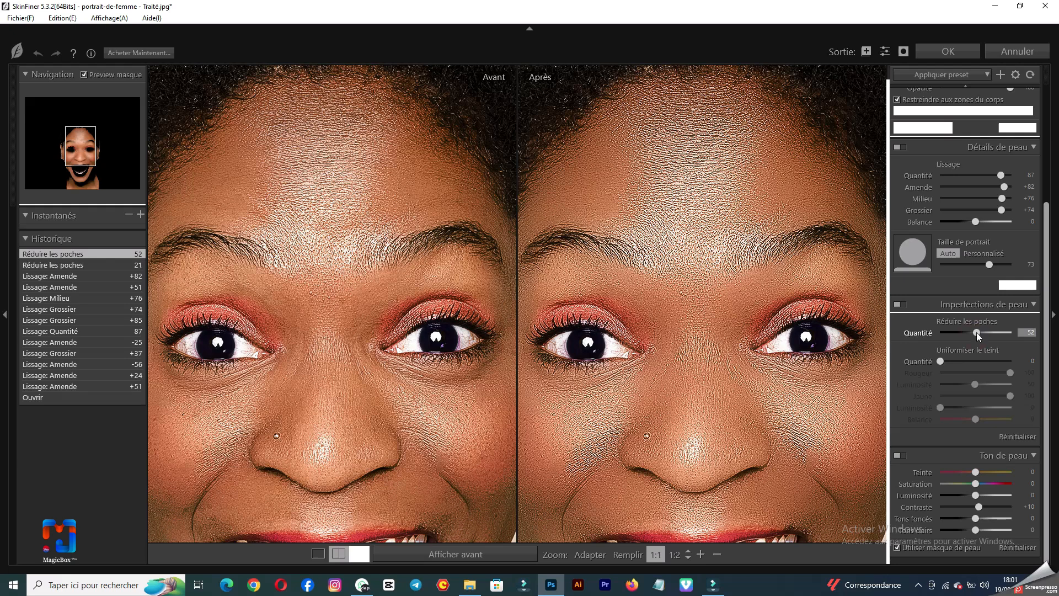
pyautogui.click(968, 332)
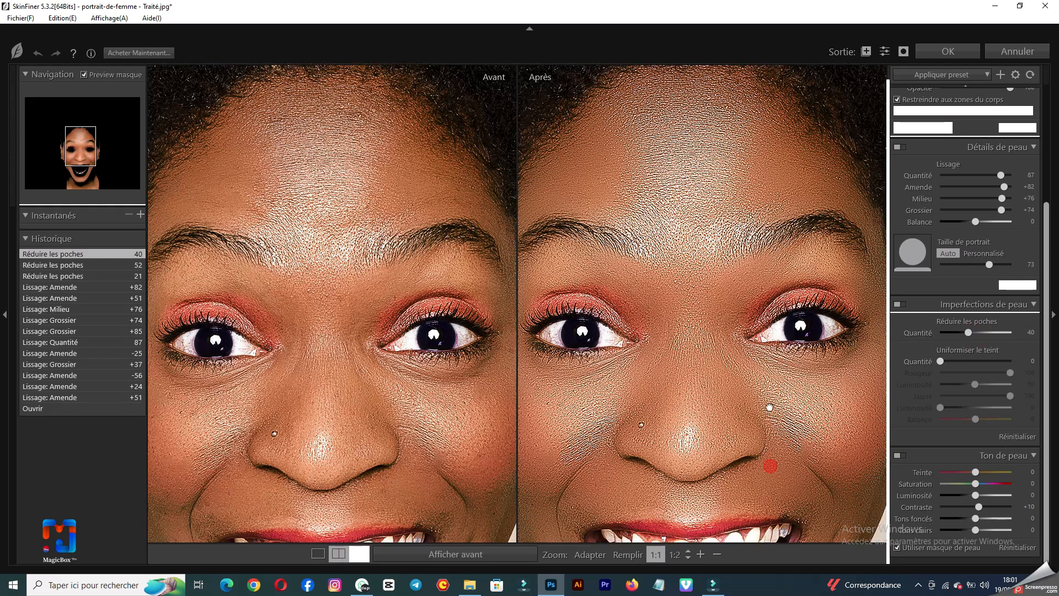
pyautogui.moveTo(769, 406); pyautogui.dragTo(776, 303)
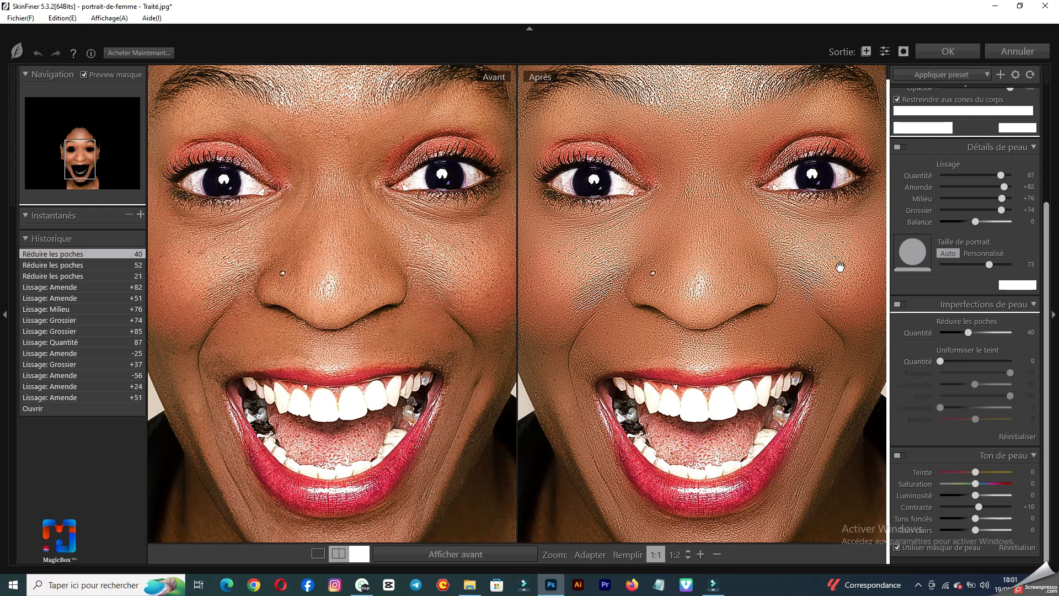
pyautogui.click(942, 52)
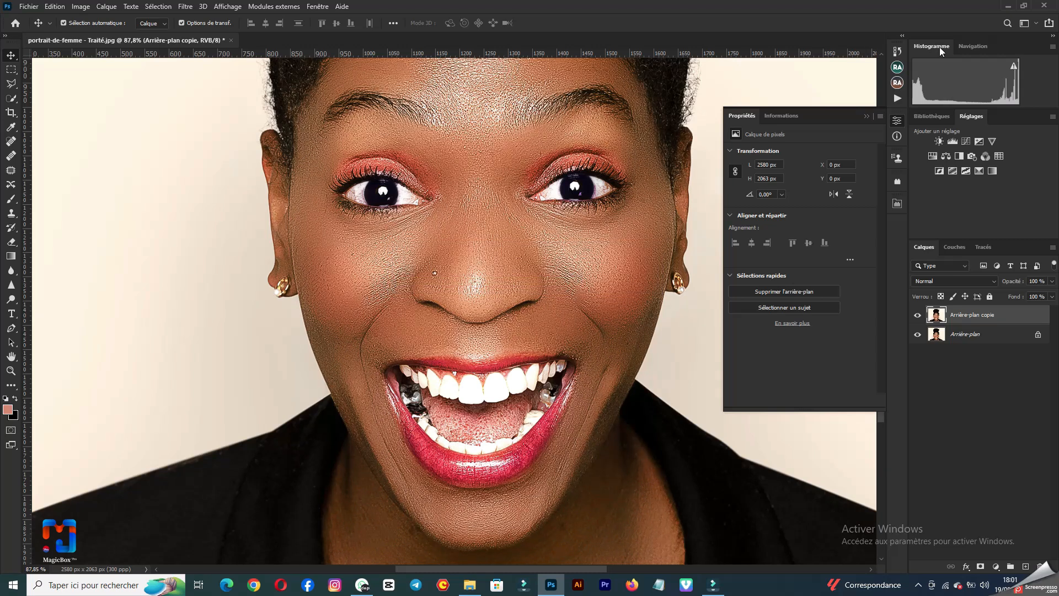
# Save the retouched portrait as a JPEG copy named "portrait-de-femme - Traité - Lisse" in the Exemple folder
pyautogui.hotkey('shift', 'ctrl', 's')
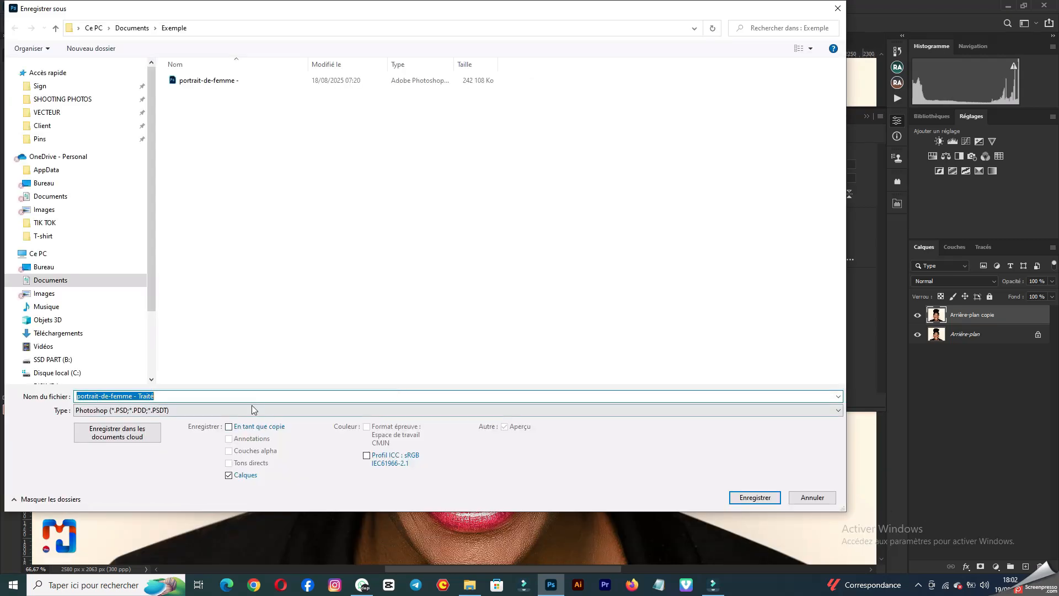
pyautogui.click(259, 411)
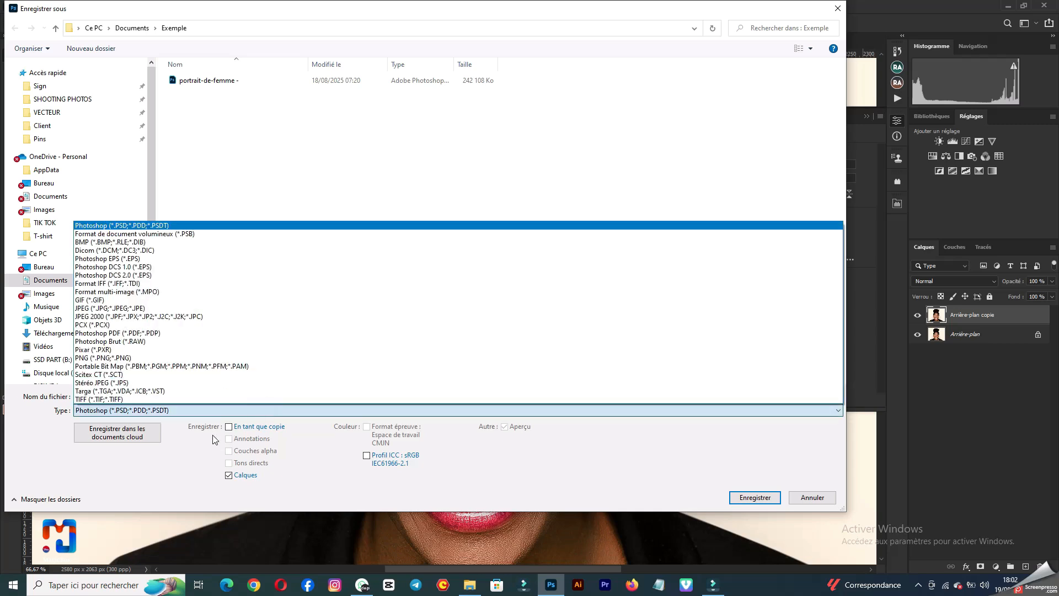
pyautogui.click(186, 308)
pyautogui.click(247, 105)
pyautogui.click(194, 395)
pyautogui.click(195, 396)
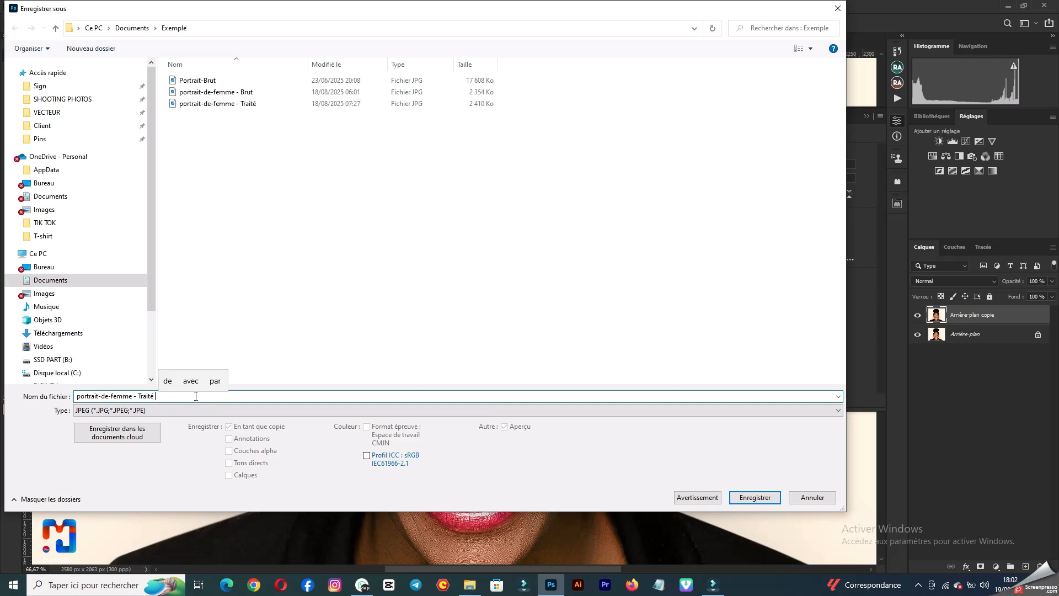
pyautogui.write('-')
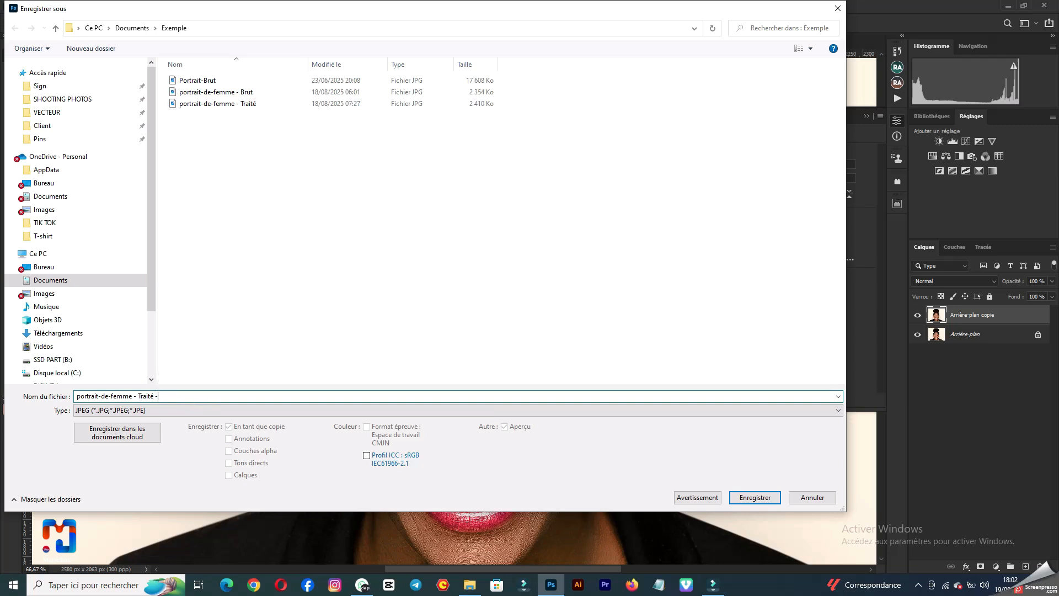
pyautogui.write(' Lisse')
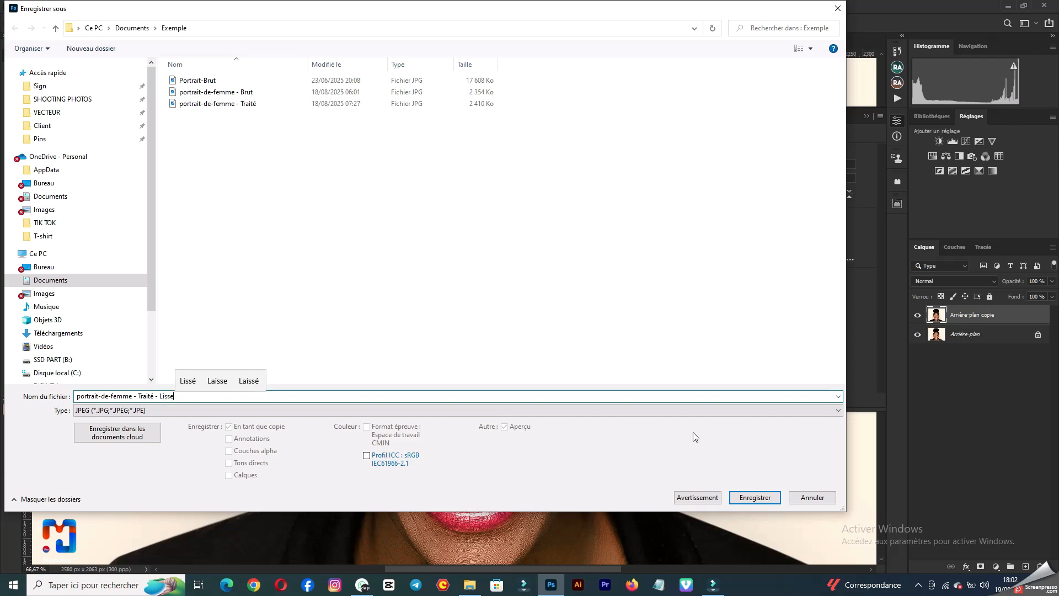
pyautogui.click(745, 490)
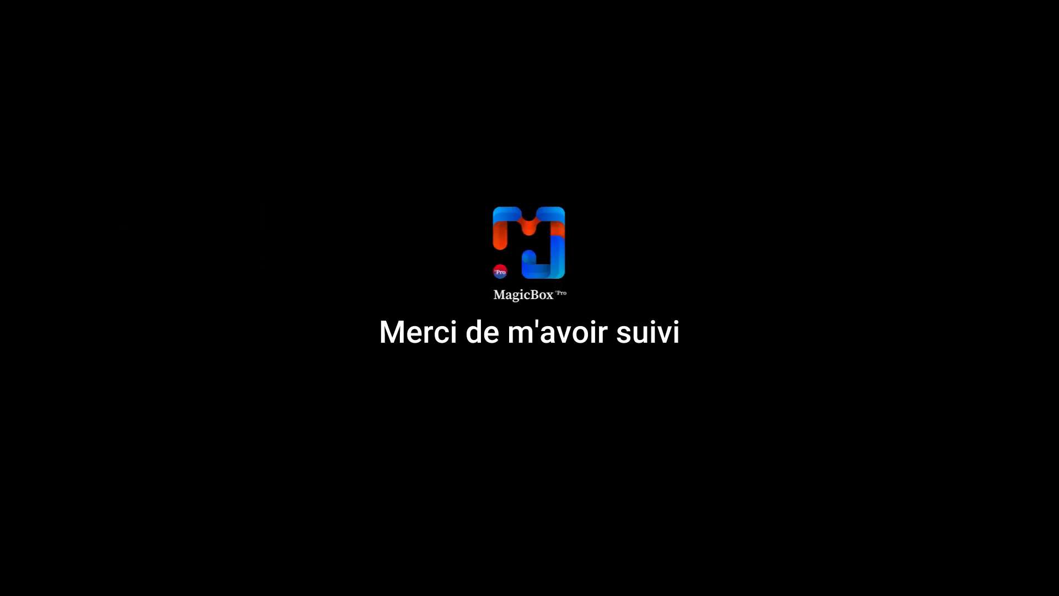